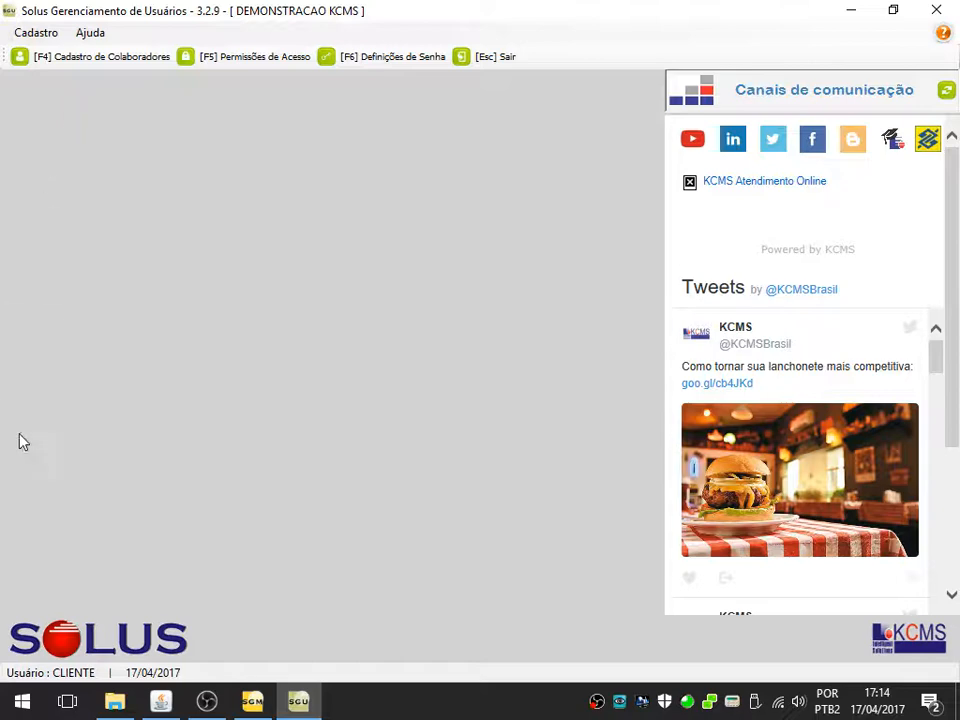
# Minimize the Vídeos folder, the user management window and the S@T-CFe window to clear the desktop
pyautogui.click(112, 701)
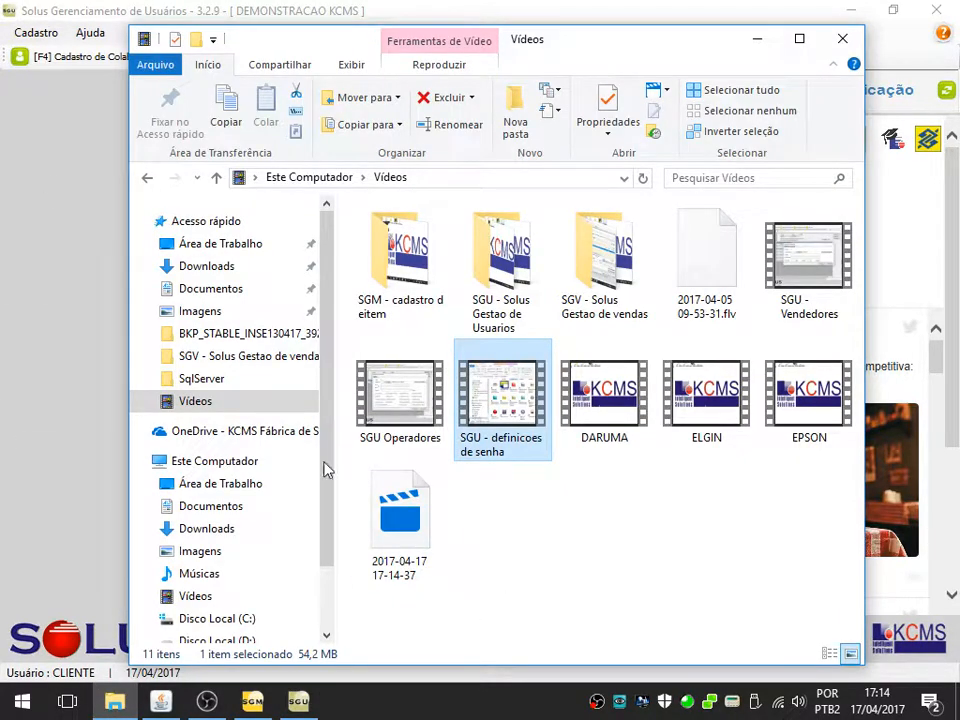
pyautogui.click(757, 38)
pyautogui.click(847, 11)
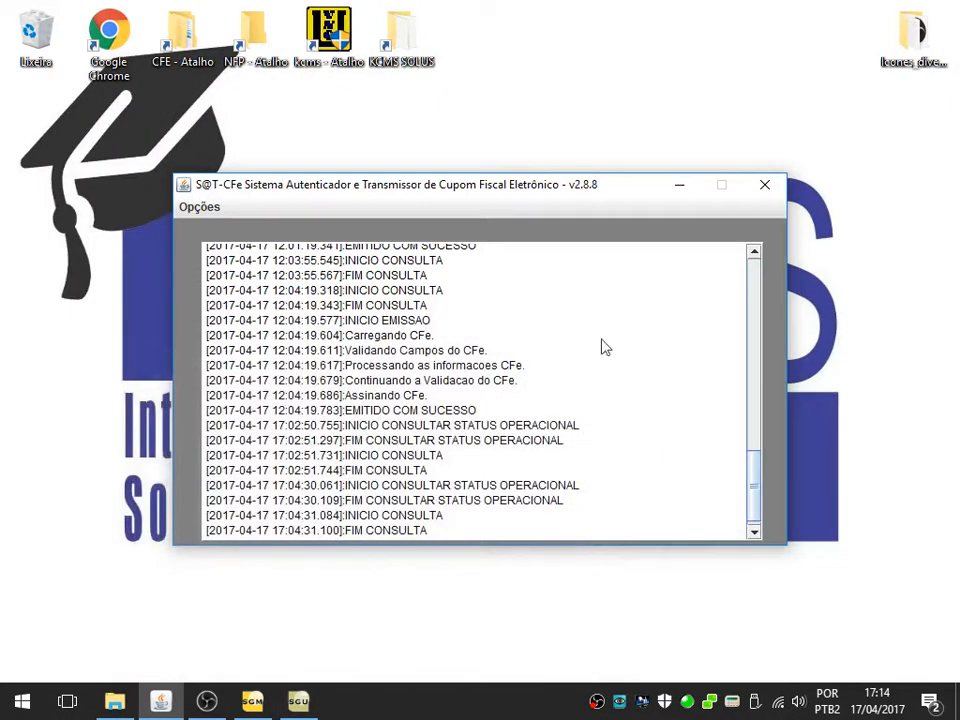
pyautogui.click(679, 184)
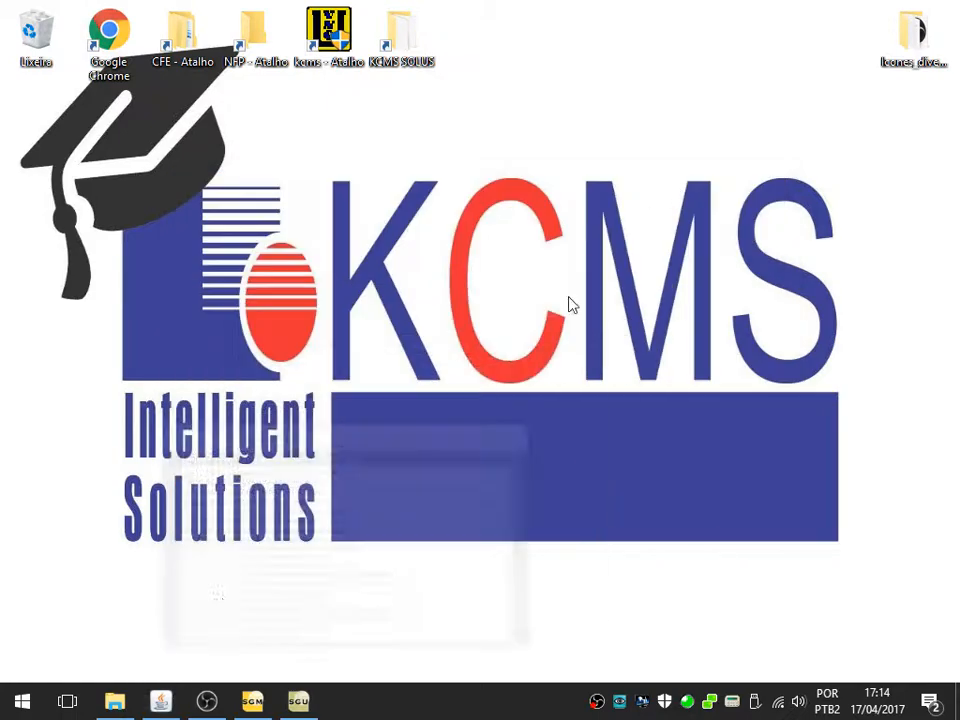
# Open the KCMS SOLUS desktop folder and launch KCMS SGF Solus Gestao Financeira
pyautogui.doubleClick(414, 43)
pyautogui.click(722, 360)
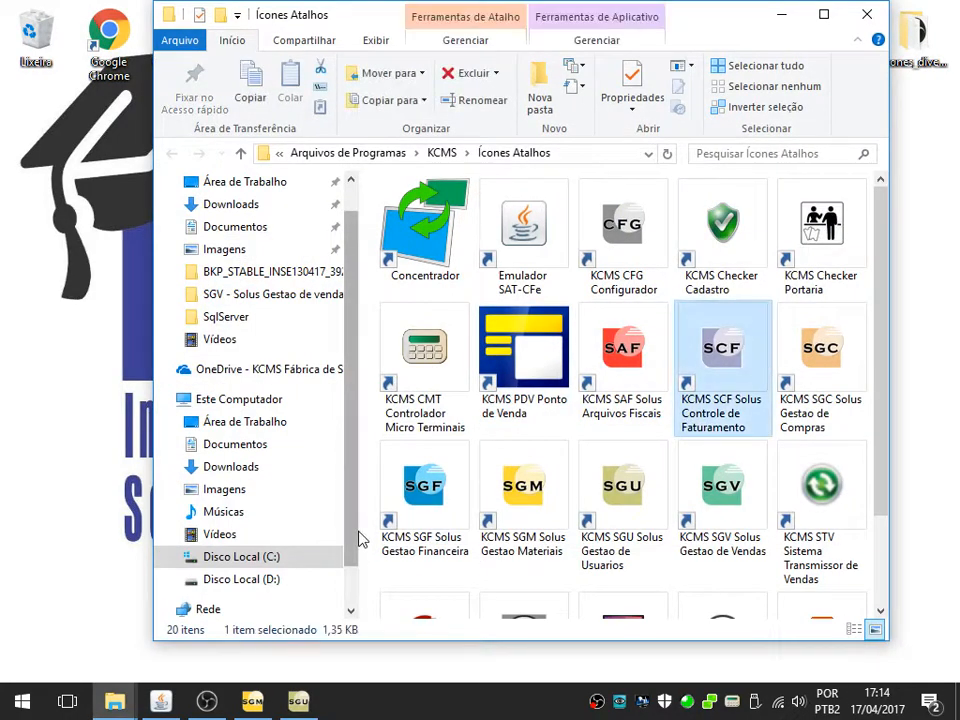
pyautogui.doubleClick(415, 487)
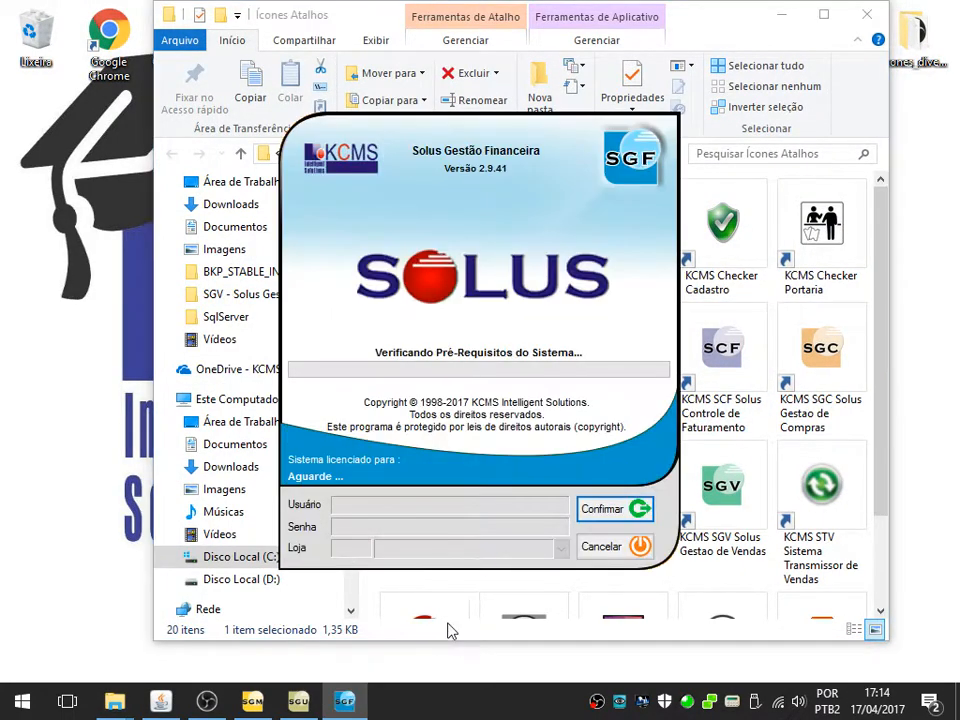
# Log in to Solus Gestão Financeira as CLIENTE with the account password
pyautogui.write('CL')
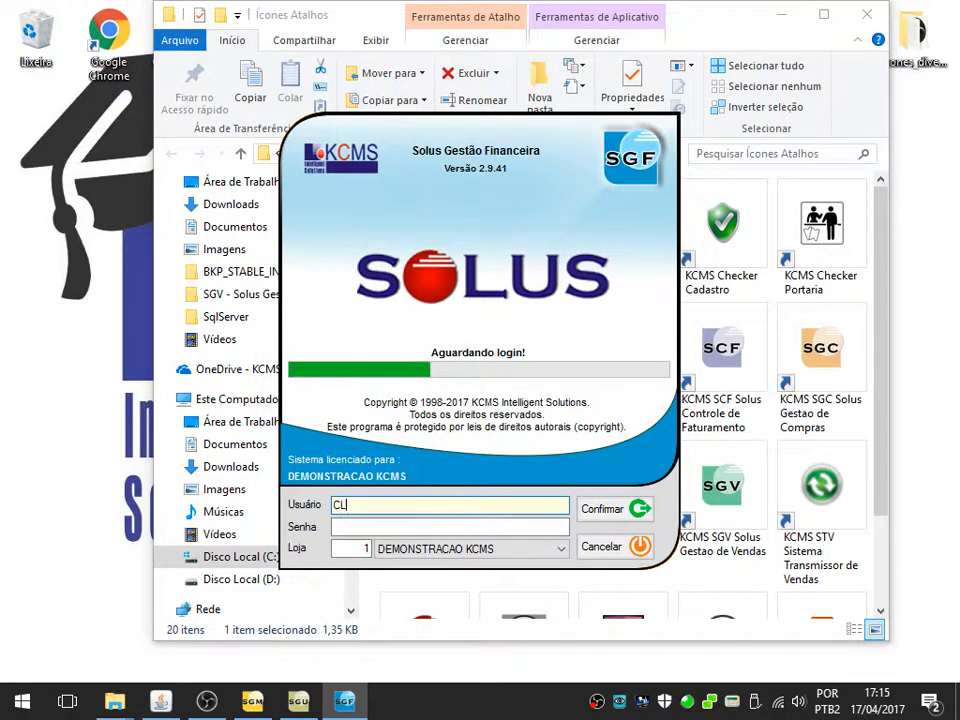
pyautogui.write('IENTE')
pyautogui.press('Tab')
pyautogui.write('****')
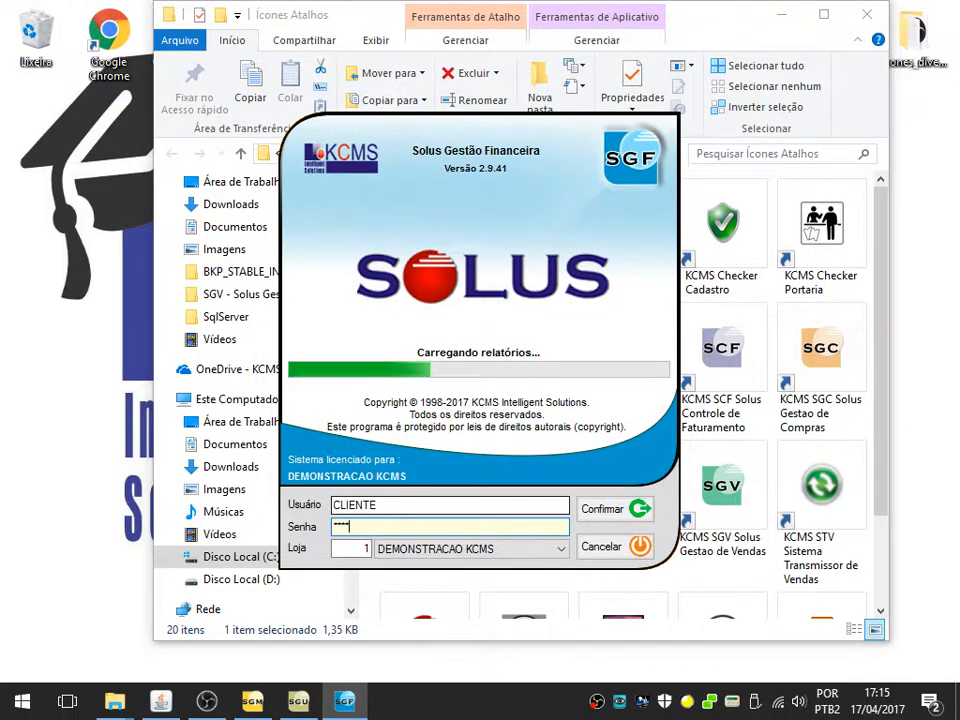
pyautogui.press('Return')
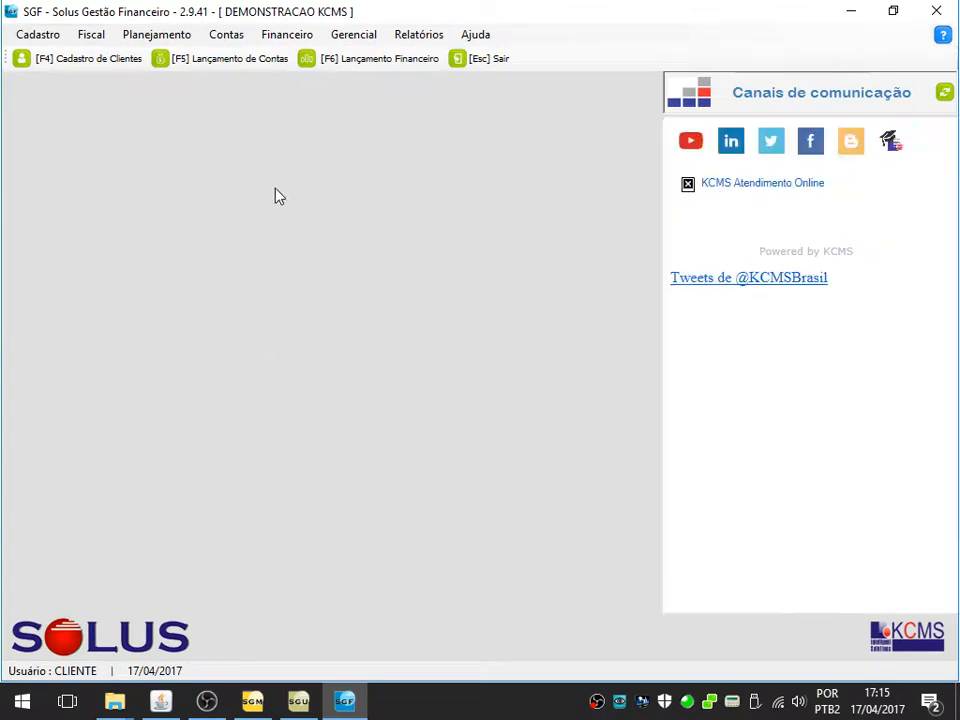
# Look through the available PDV sales reports, including the item sales reports
pyautogui.click(407, 40)
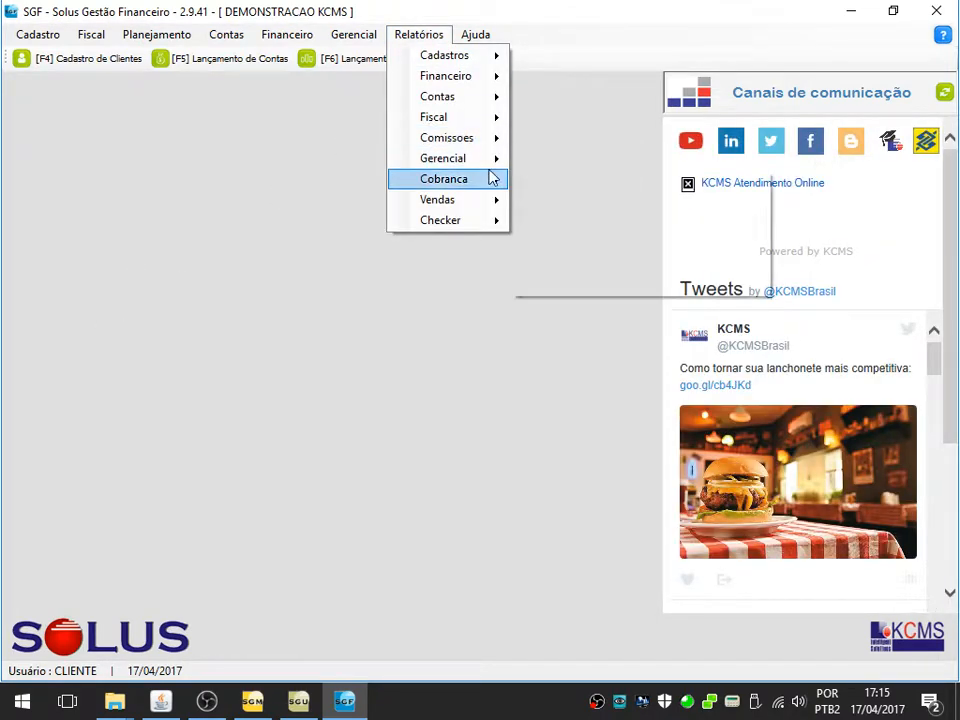
pyautogui.moveTo(489, 207)
pyautogui.moveTo(553, 203)
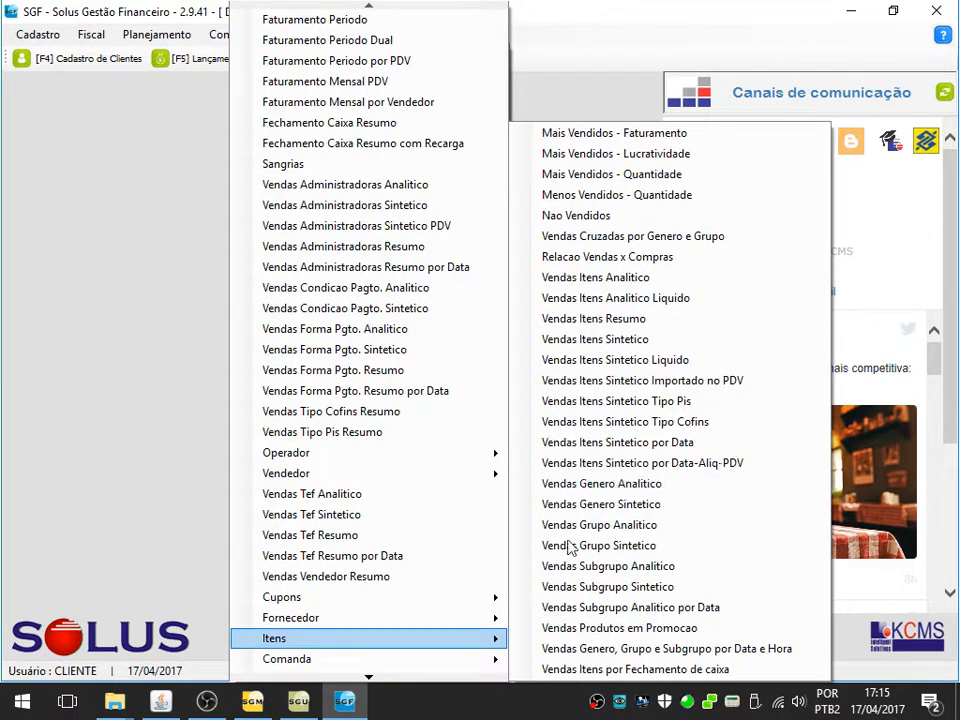
pyautogui.moveTo(407, 603)
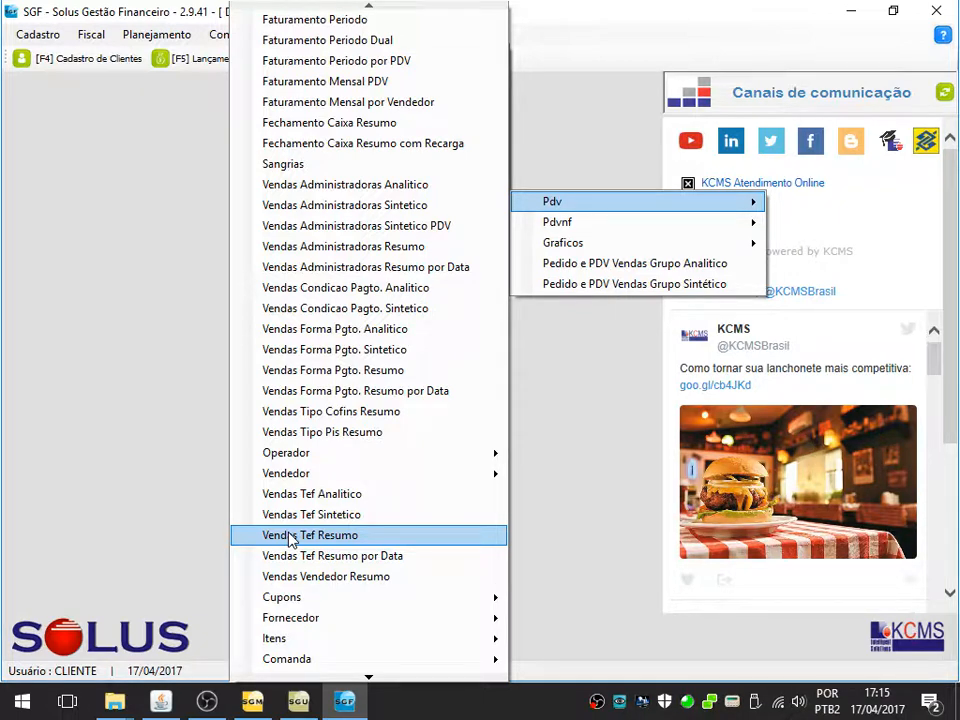
# Open Notepad and list financas, relatorio faturamento, fechamento, itens vendidos, itens mais vendidos quantidade and cadastro de clientes
pyautogui.click(22, 701)
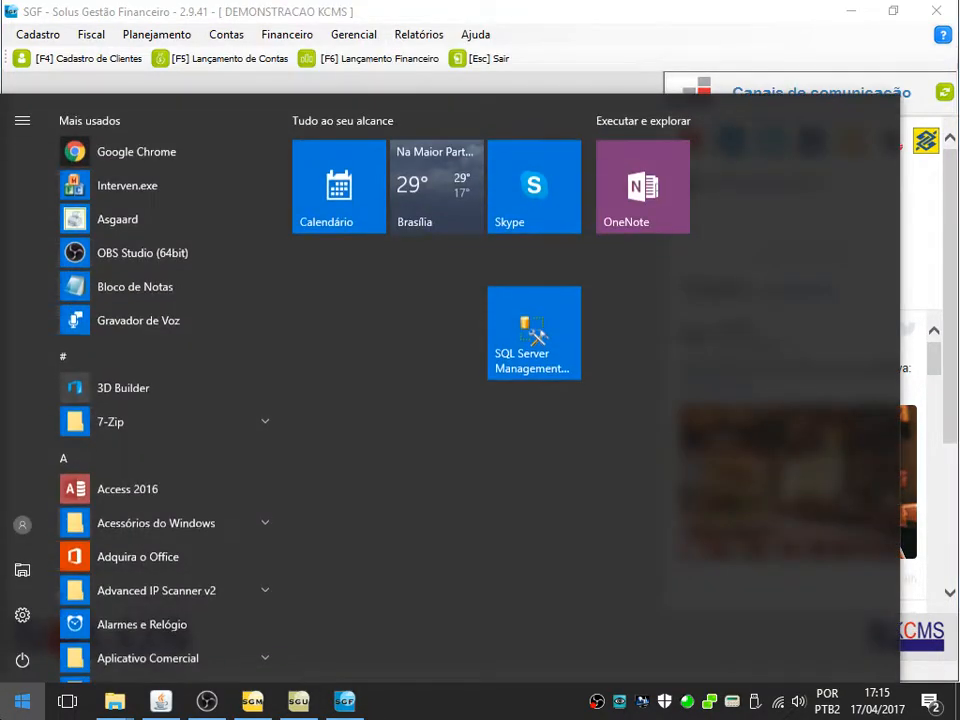
pyautogui.click(22, 701)
pyautogui.write('note')
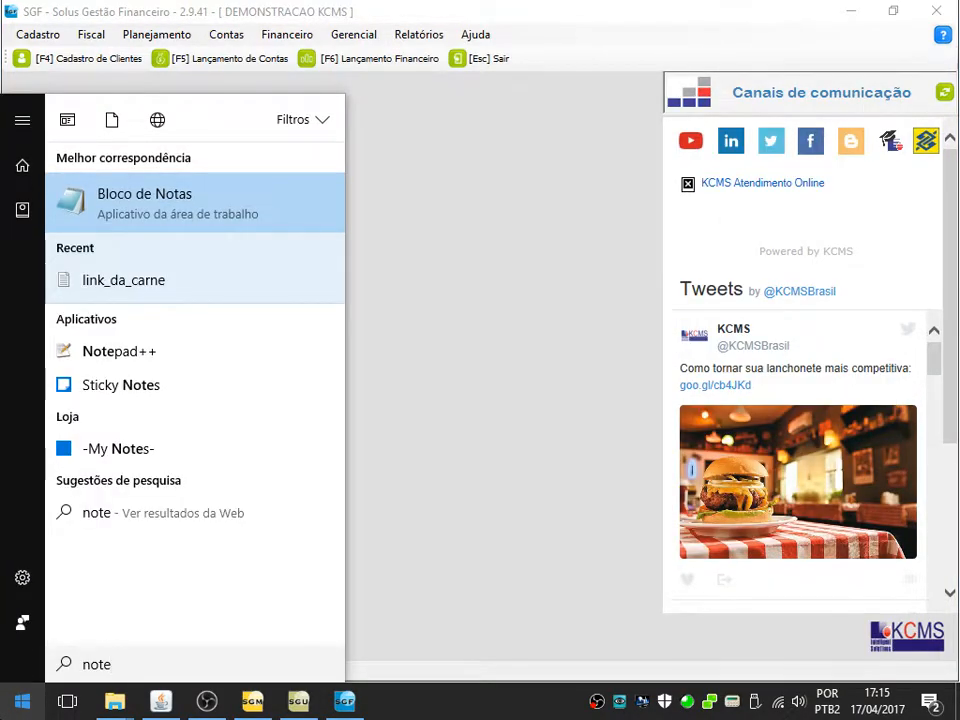
pyautogui.write('pad')
pyautogui.press('Return')
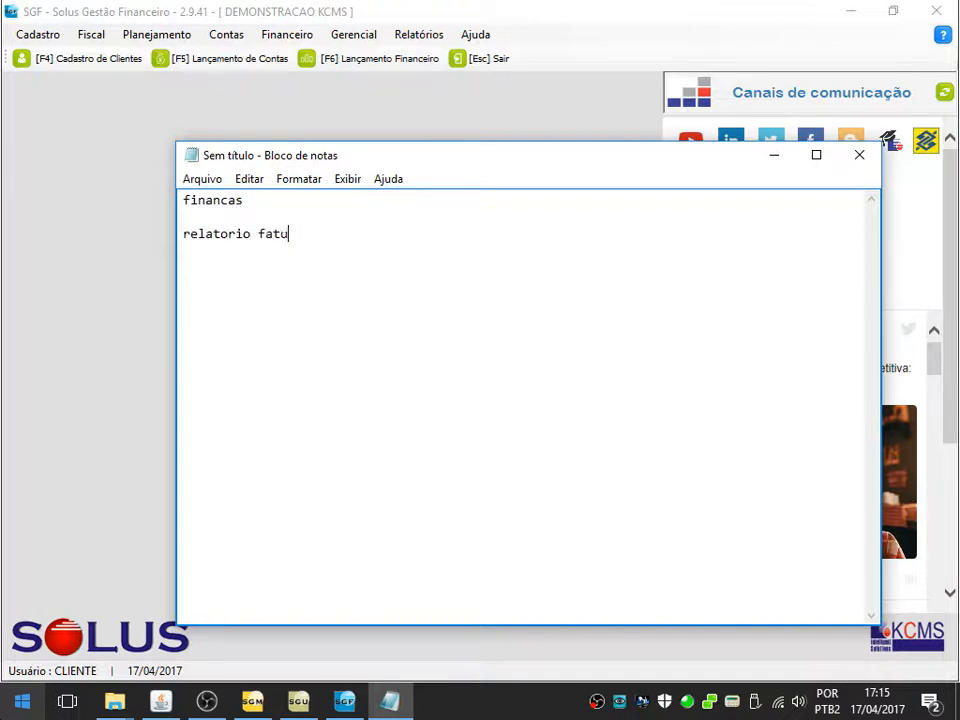
pyautogui.write('ramento  f')
pyautogui.write('echamento')
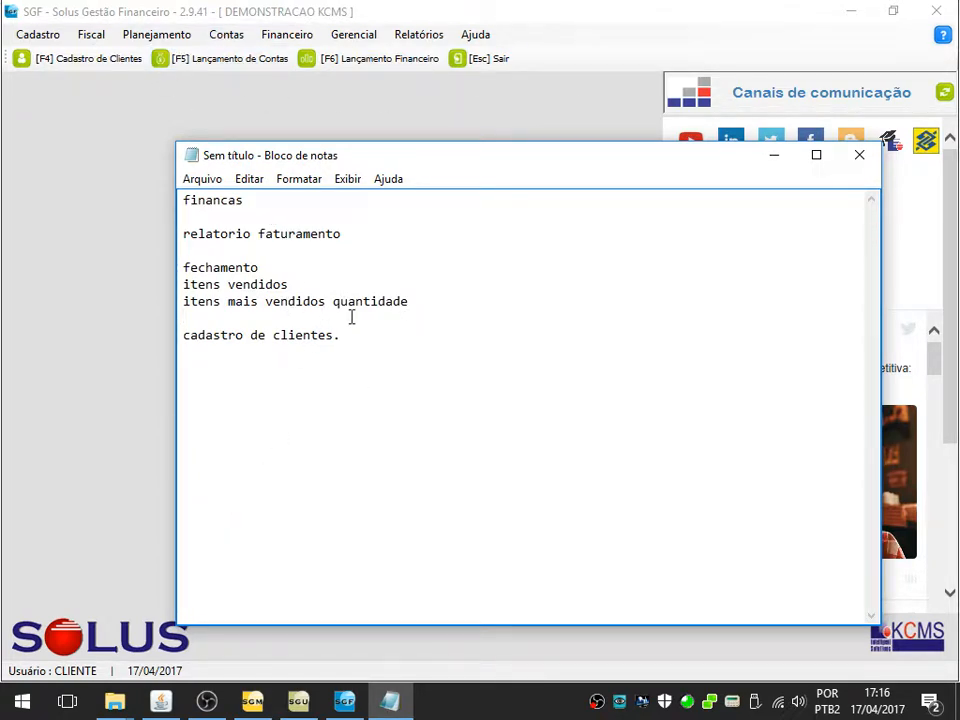
# Switch to Solus Gerenciamento de Usuários, open the access permissions and expand every profile to show its users, ending on GERENCIA
pyautogui.click(298, 701)
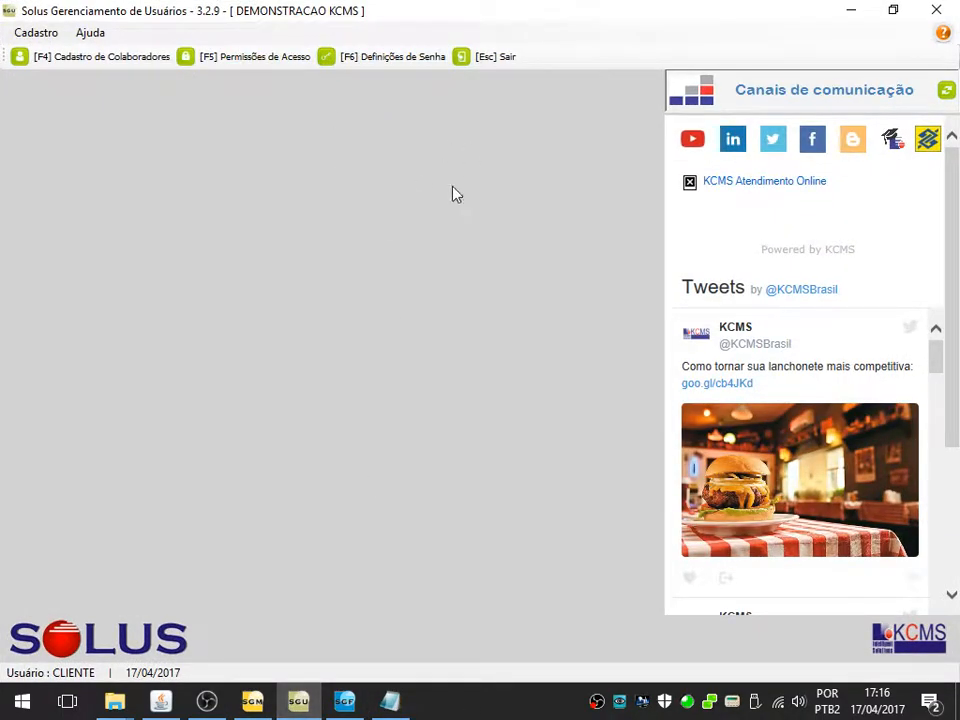
pyautogui.click(251, 62)
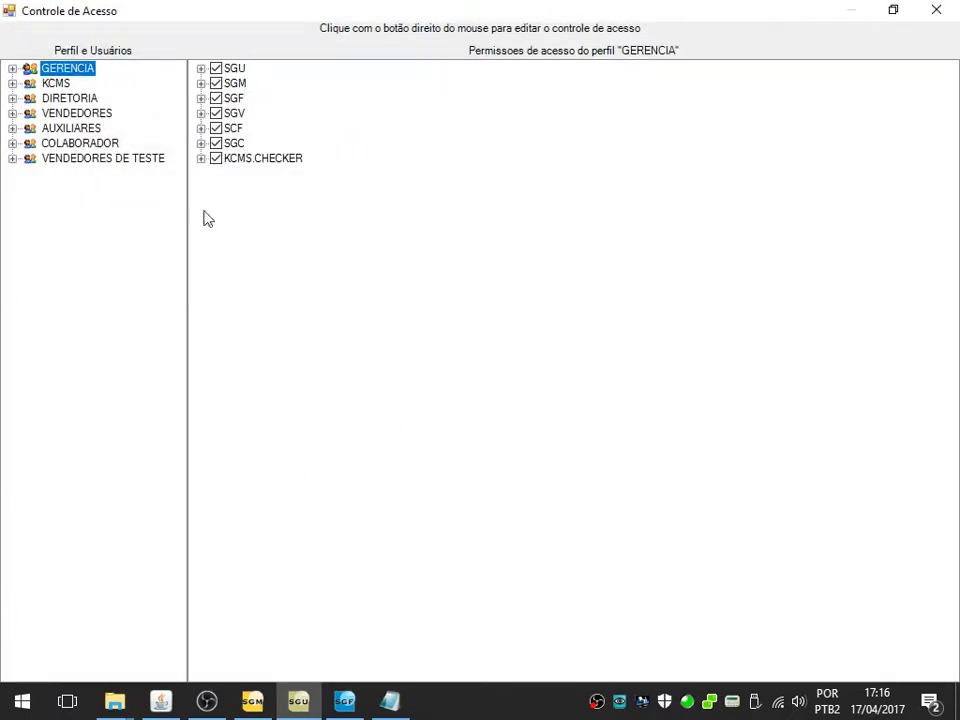
pyautogui.click(12, 69)
pyautogui.click(12, 128)
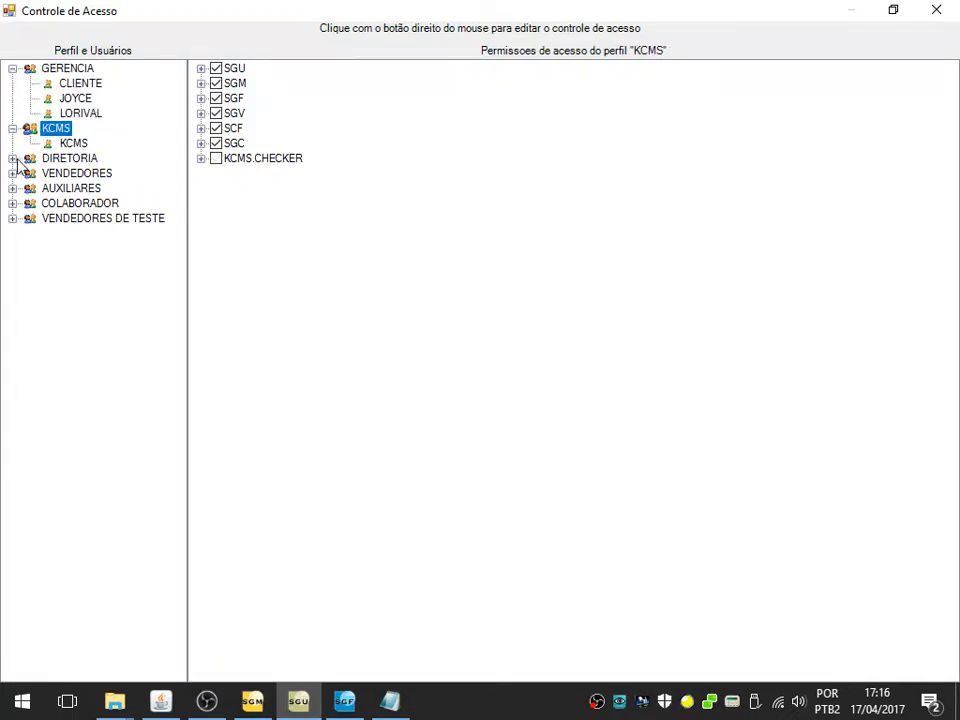
pyautogui.click(12, 158)
pyautogui.click(12, 203)
pyautogui.click(12, 233)
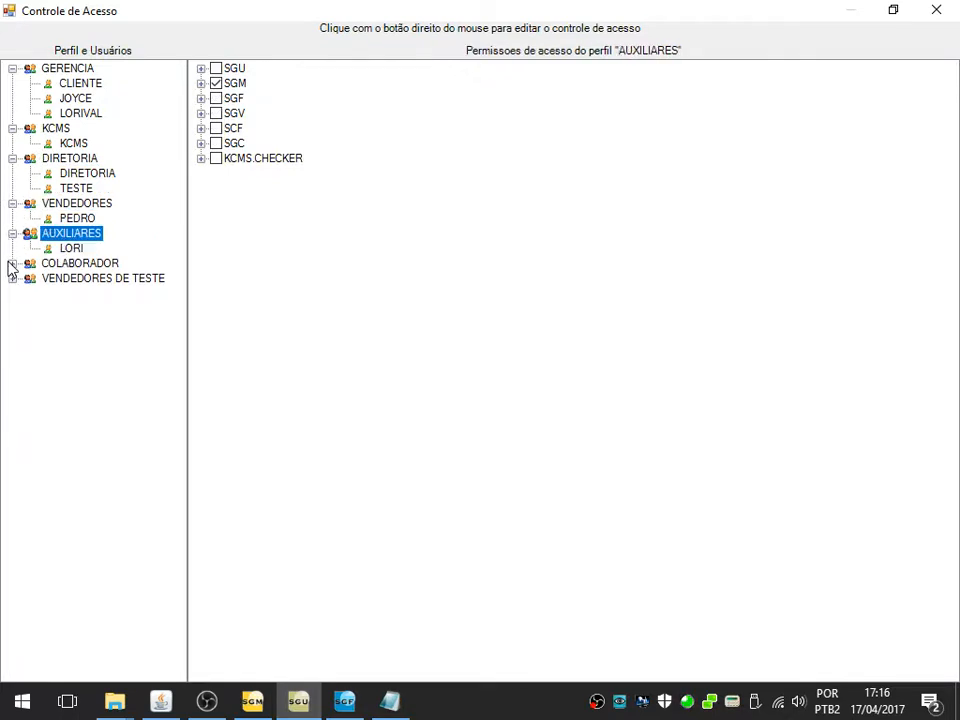
pyautogui.click(12, 263)
pyautogui.click(12, 293)
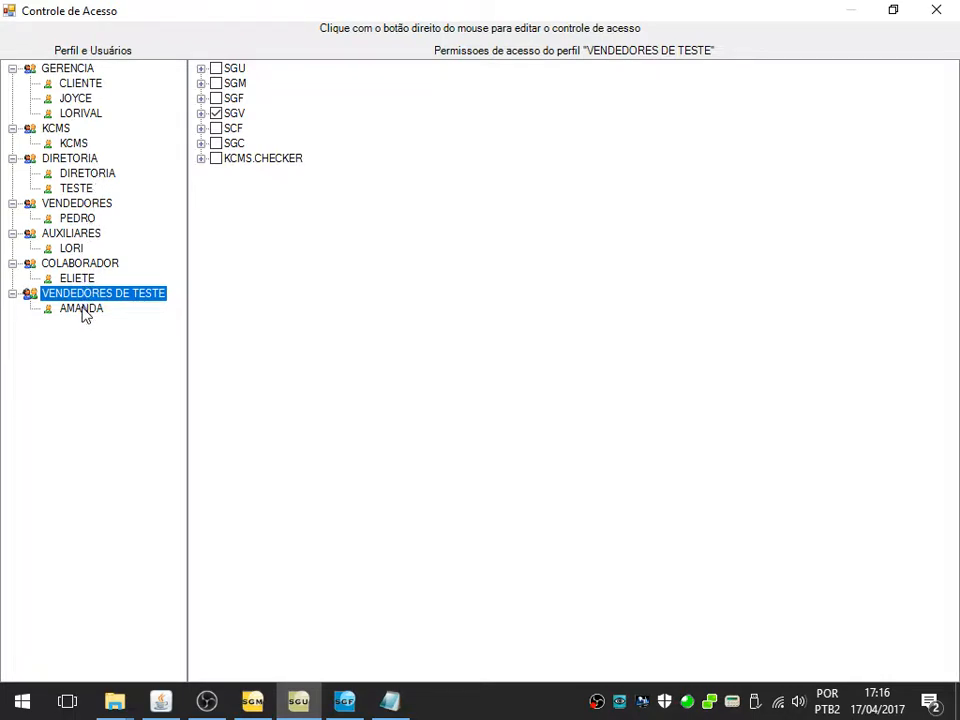
pyautogui.press('Home')
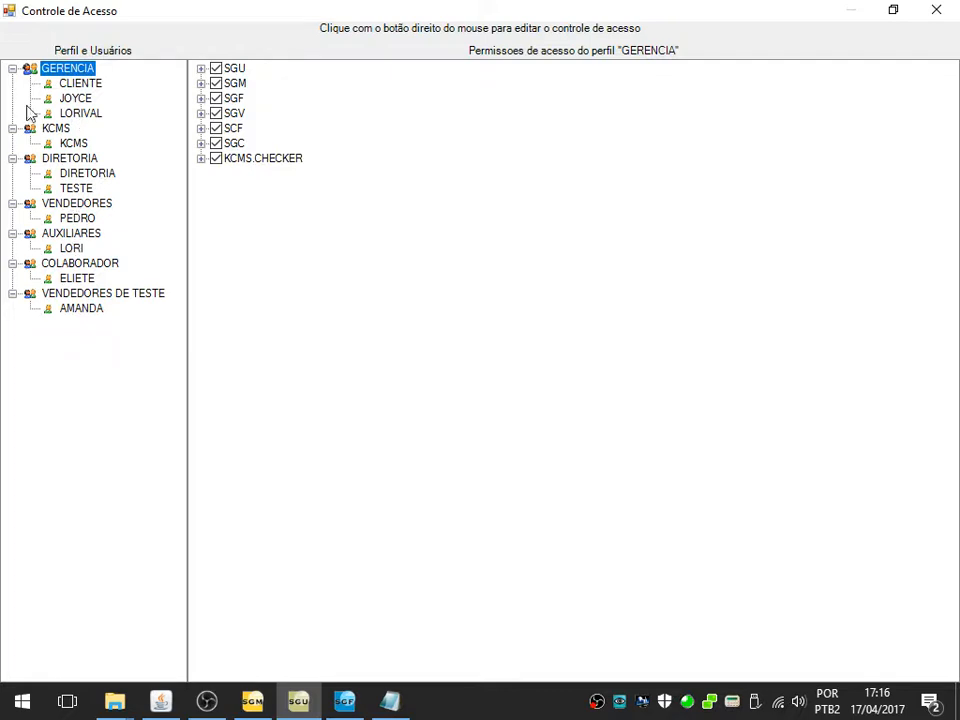
# Check the SGM and SGF module shortcuts in the Ícones Atalhos folder, and return to the access control window
pyautogui.click(115, 700)
pyautogui.click(258, 630)
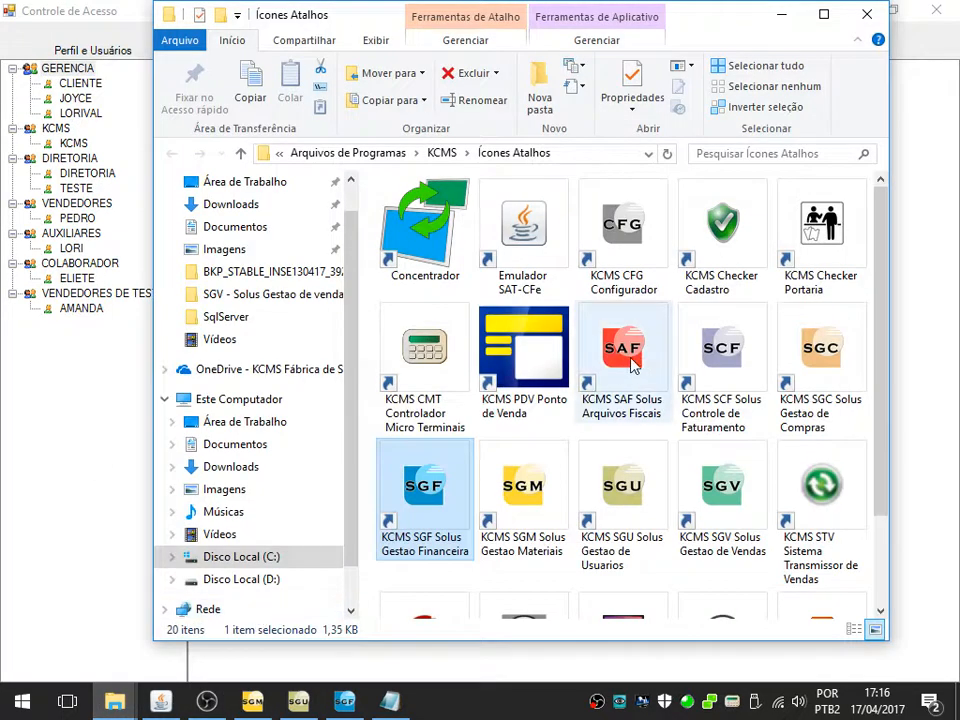
pyautogui.click(533, 500)
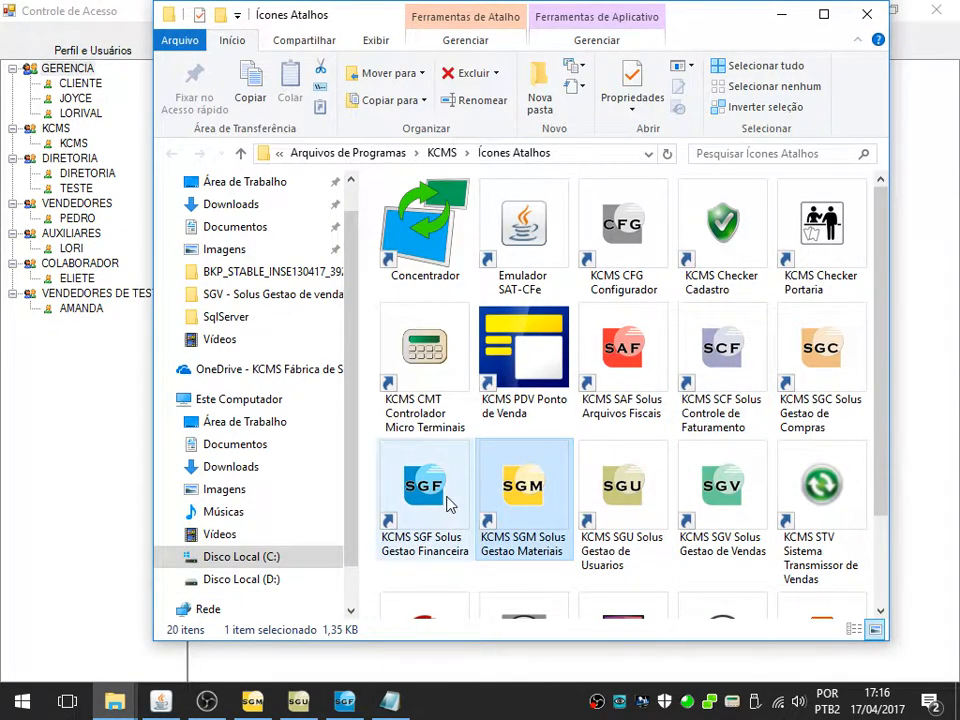
pyautogui.click(49, 394)
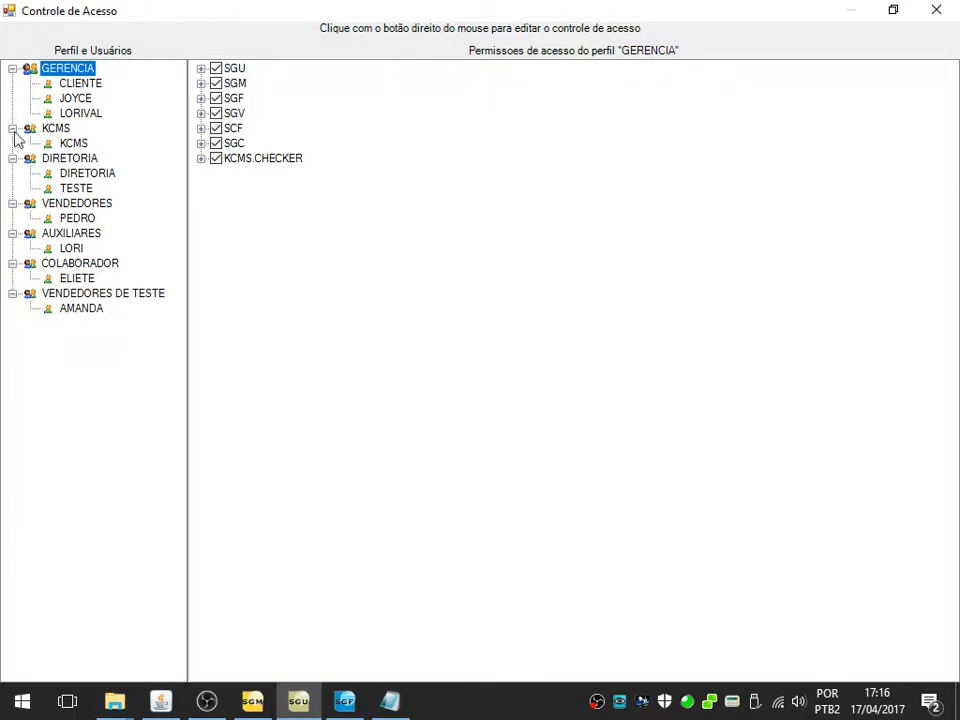
# Review the financas heading and report list in the Notepad note, and return to the access control window
pyautogui.click(390, 701)
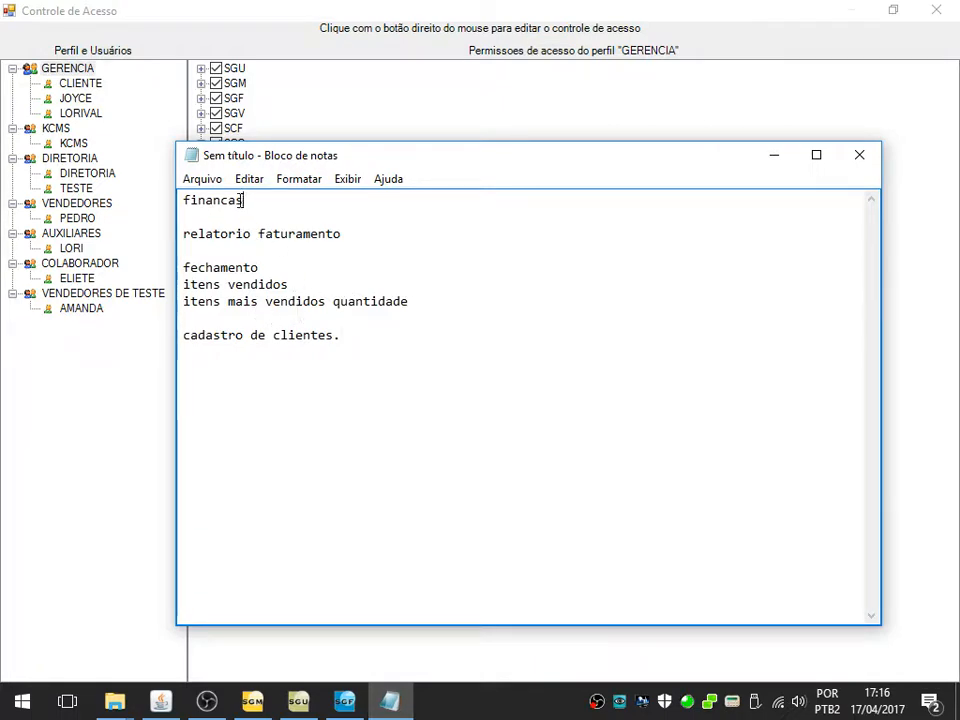
pyautogui.moveTo(243, 200); pyautogui.dragTo(188, 200)
pyautogui.click(366, 272)
pyautogui.click(51, 424)
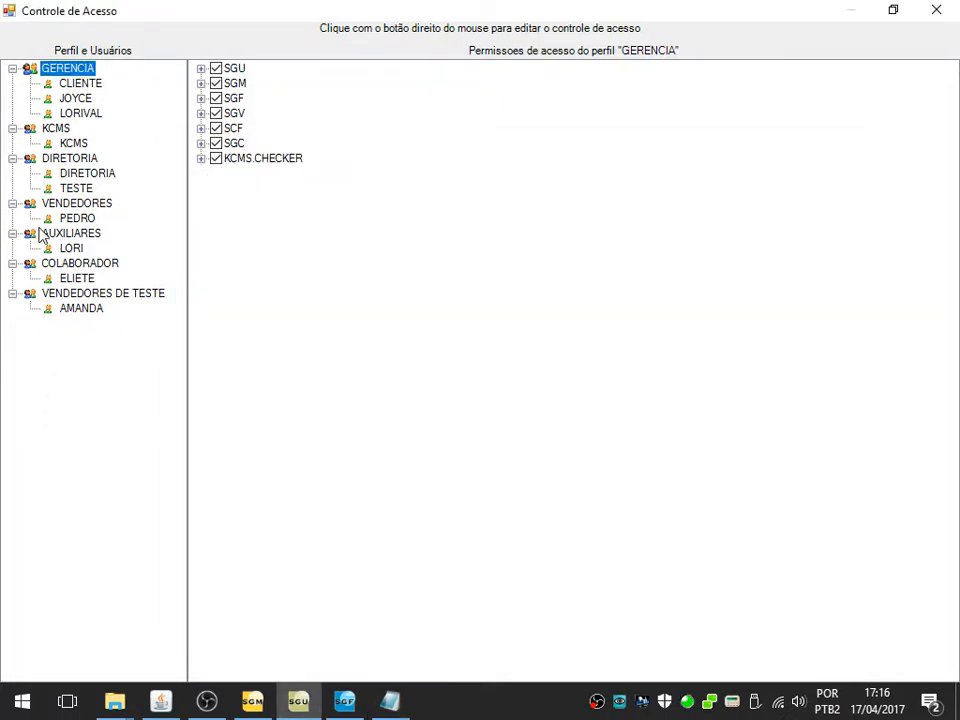
pyautogui.rightClick(39, 340)
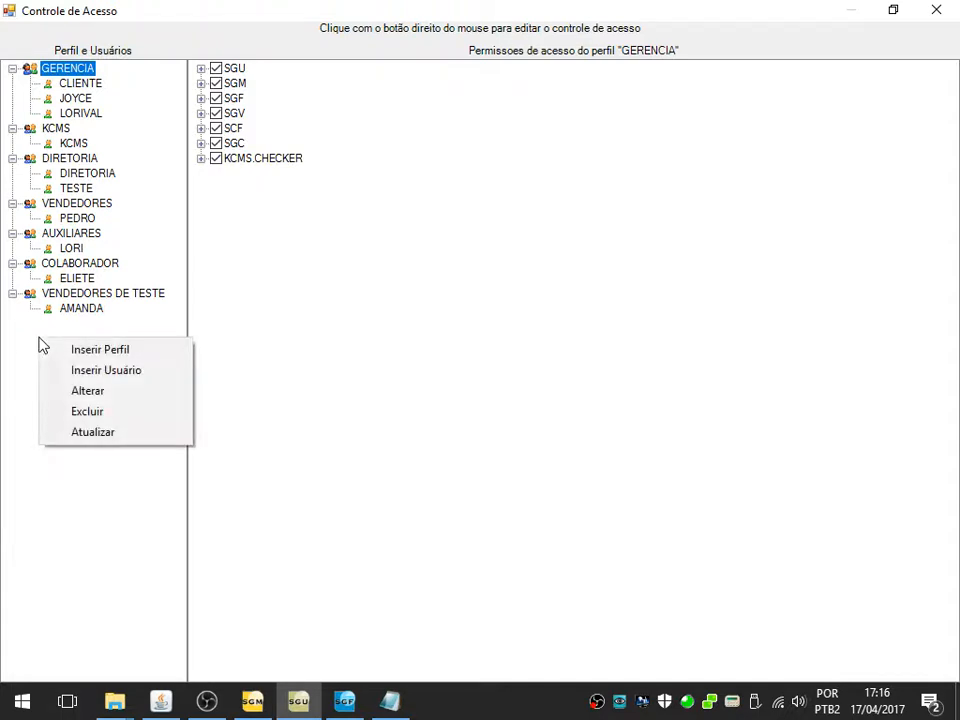
pyautogui.click(112, 352)
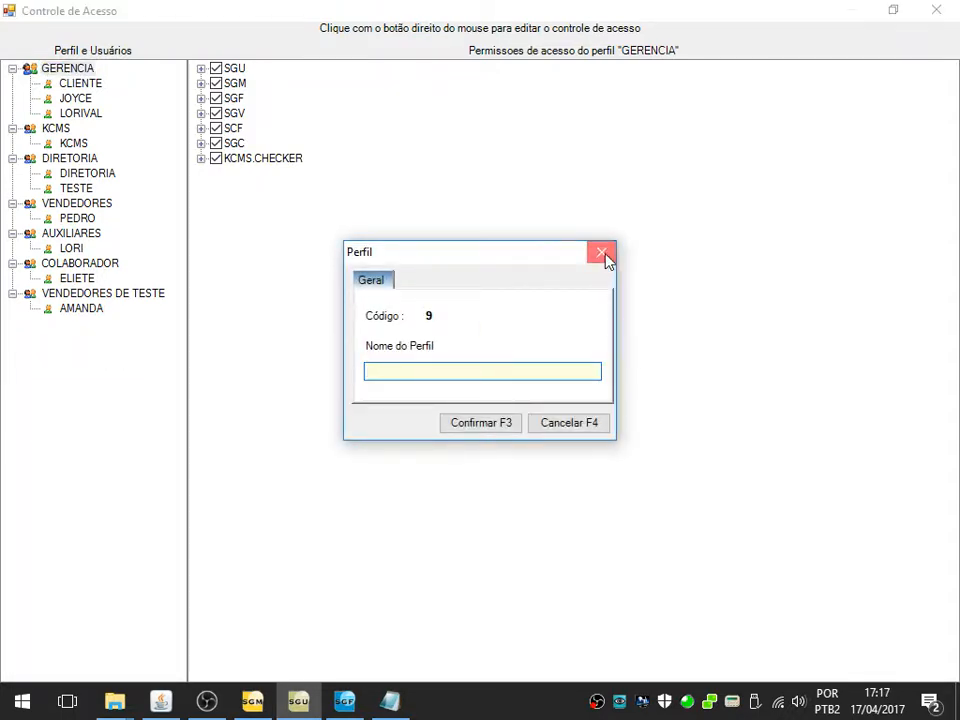
pyautogui.click(602, 253)
# Insert a new access profile named FINANCEIRO and select it in the profile tree
pyautogui.rightClick(61, 345)
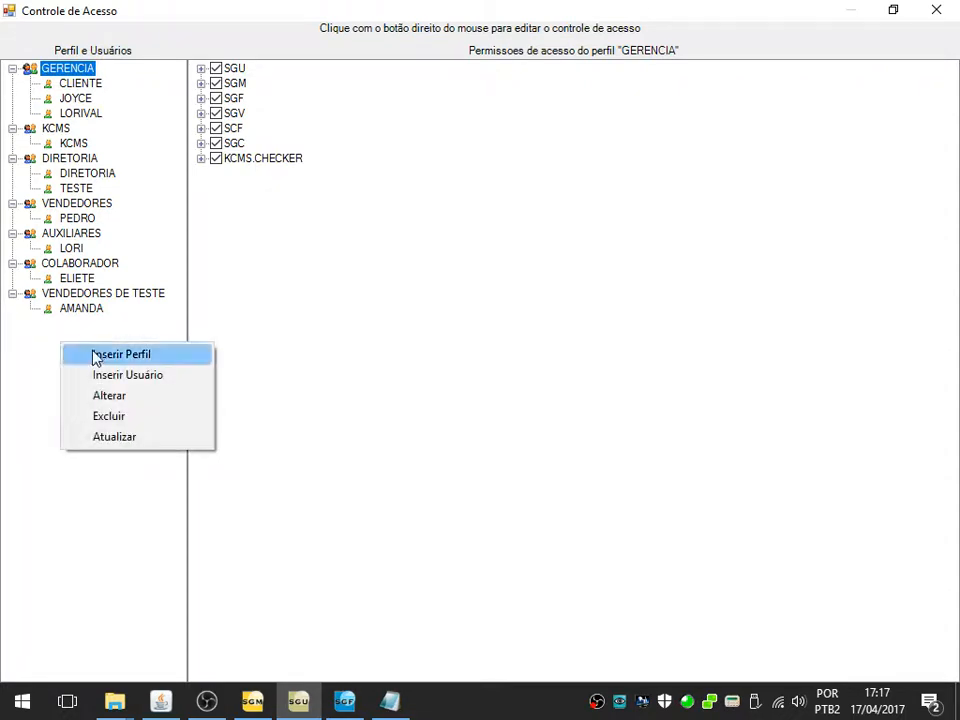
pyautogui.click(112, 358)
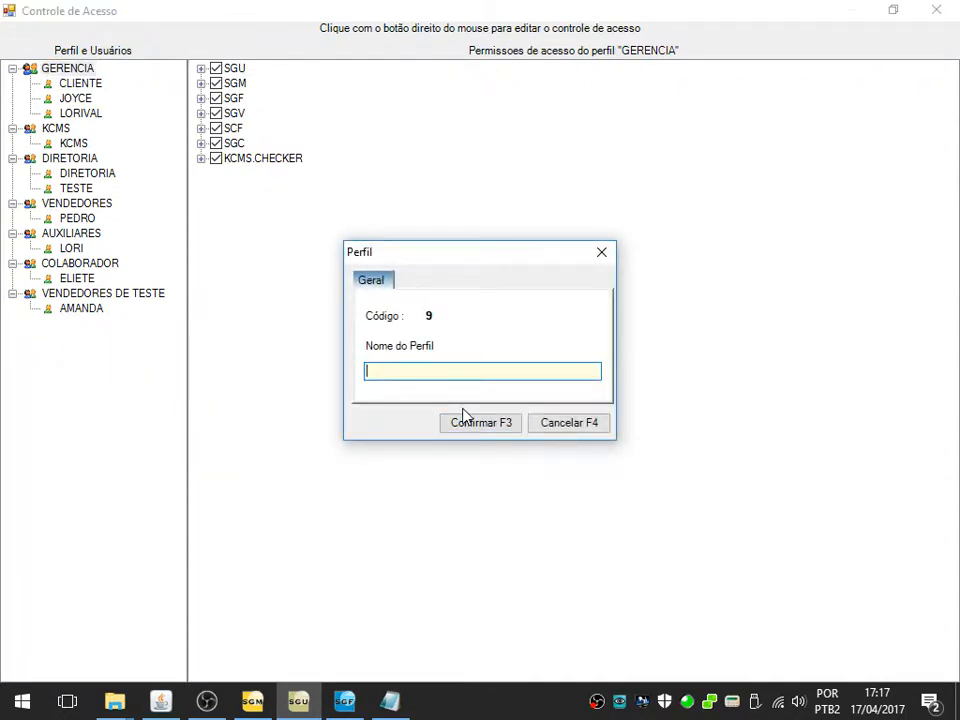
pyautogui.write('FINANCEIRO')
pyautogui.click(510, 422)
pyautogui.click(68, 326)
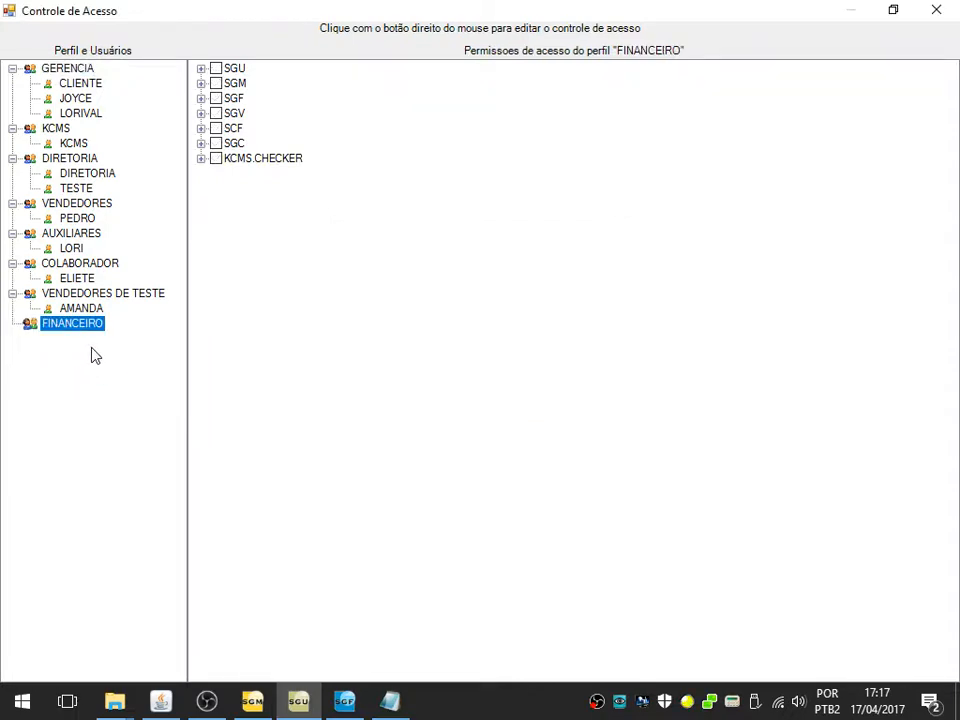
# Insert a new user under the FINANCEIRO profile, with collaborator code 15 and the login FINANCAS
pyautogui.rightClick(87, 327)
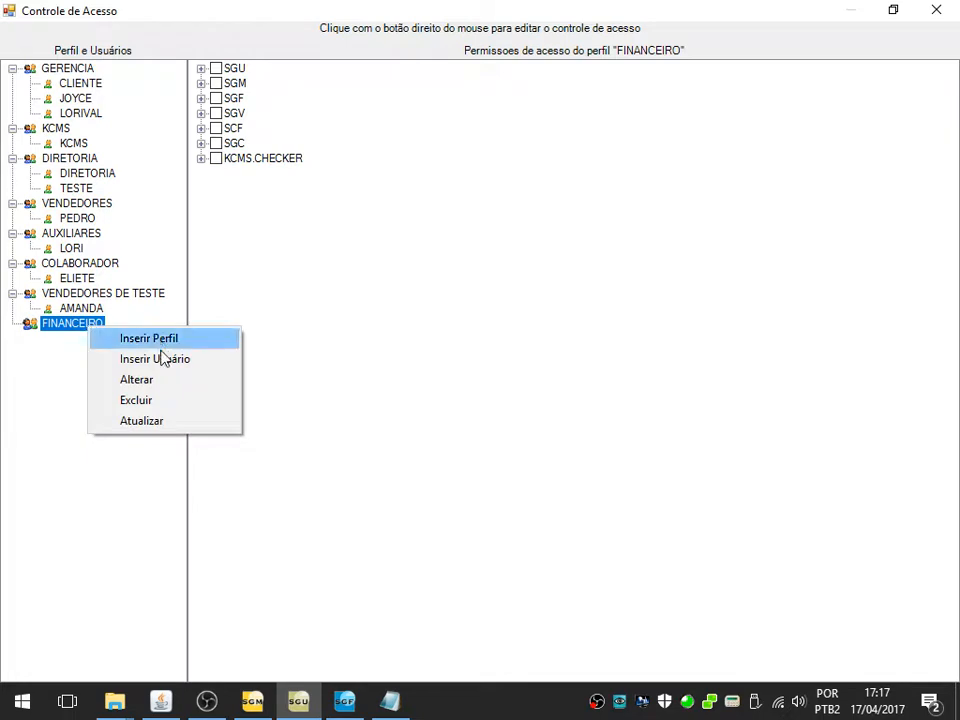
pyautogui.click(150, 361)
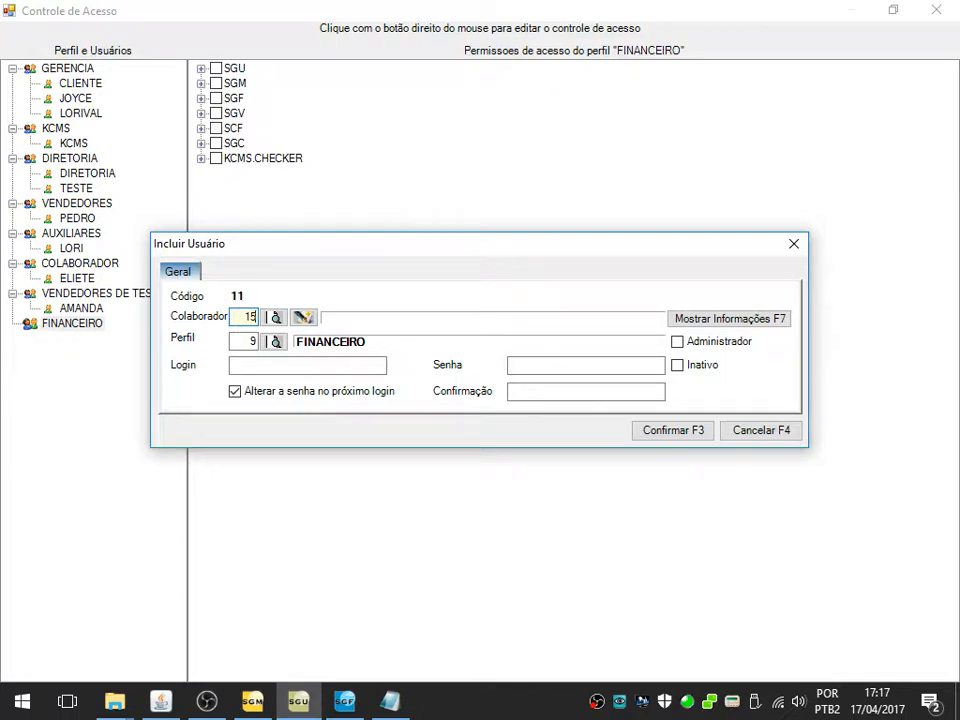
pyautogui.write('15')
pyautogui.press('Tab')
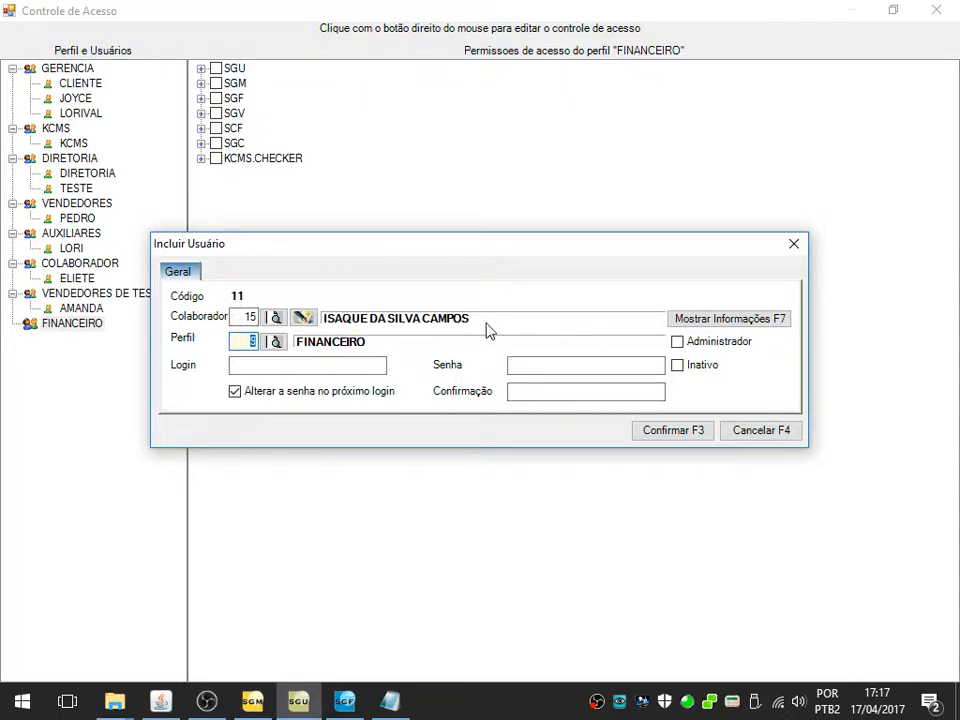
pyautogui.click(303, 366)
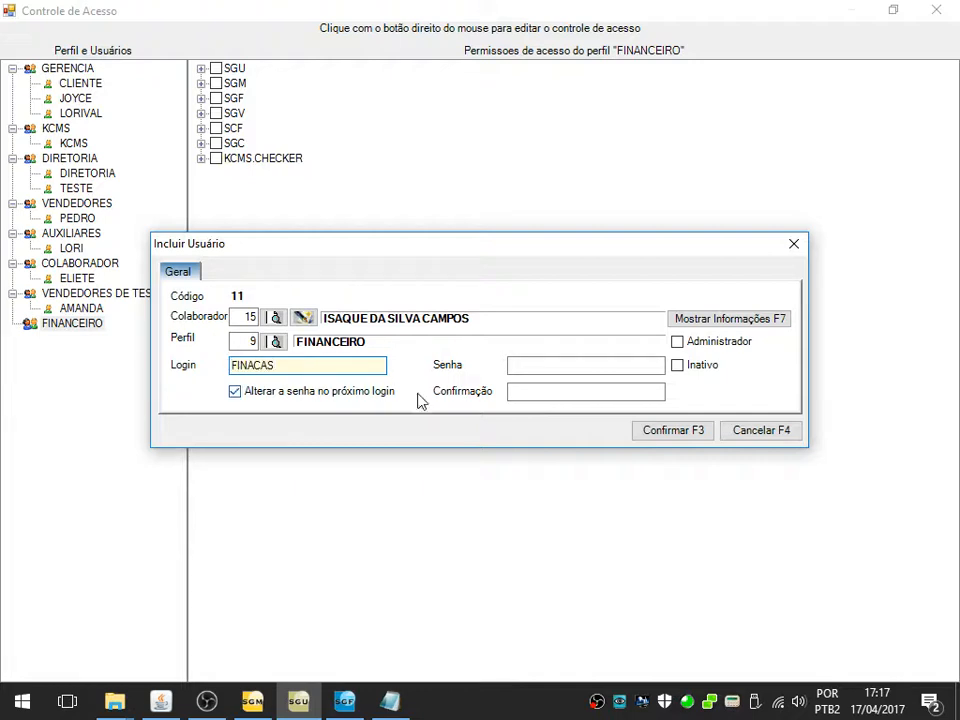
pyautogui.click(254, 365)
pyautogui.write('N')
# Turn off the password change at next login, enter and confirm the account password, save the user and expand FINANCEIRO
pyautogui.click(251, 392)
pyautogui.click(573, 367)
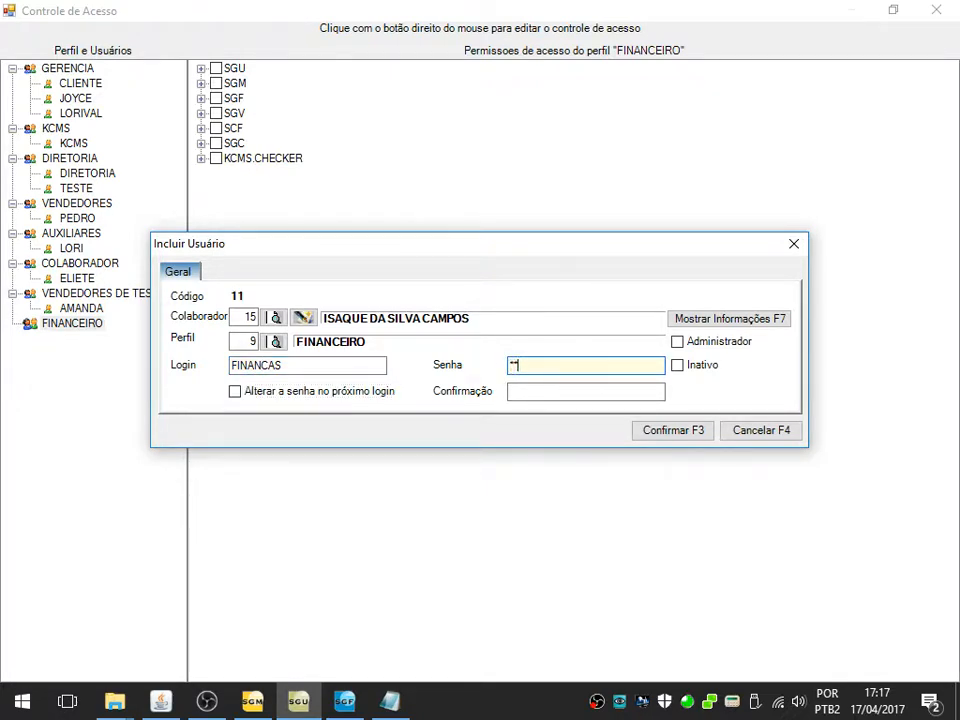
pyautogui.click(574, 388)
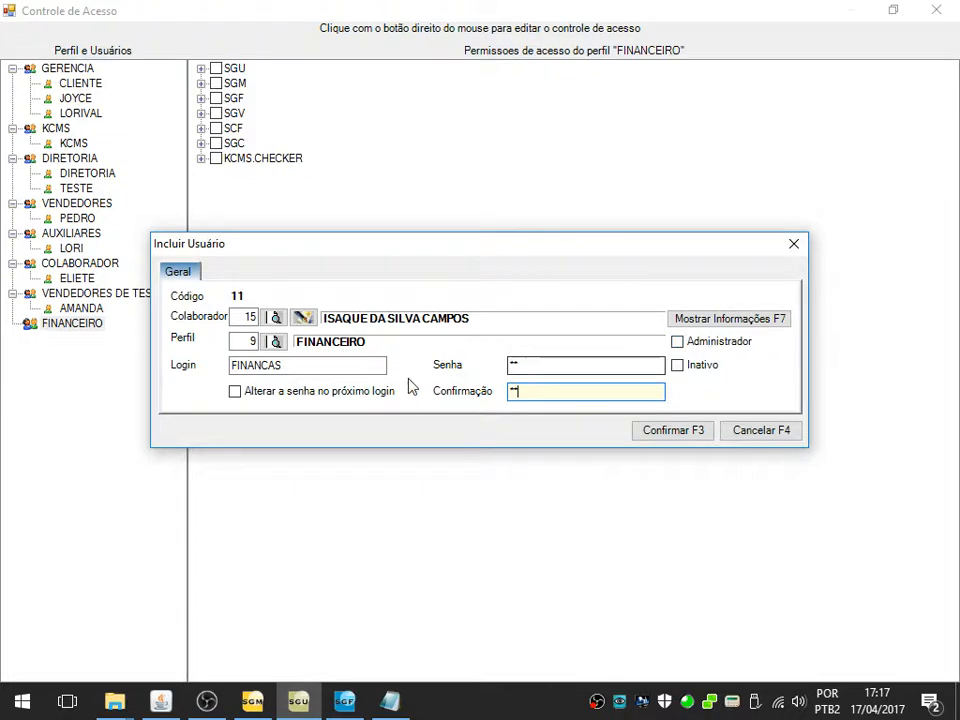
pyautogui.click(700, 436)
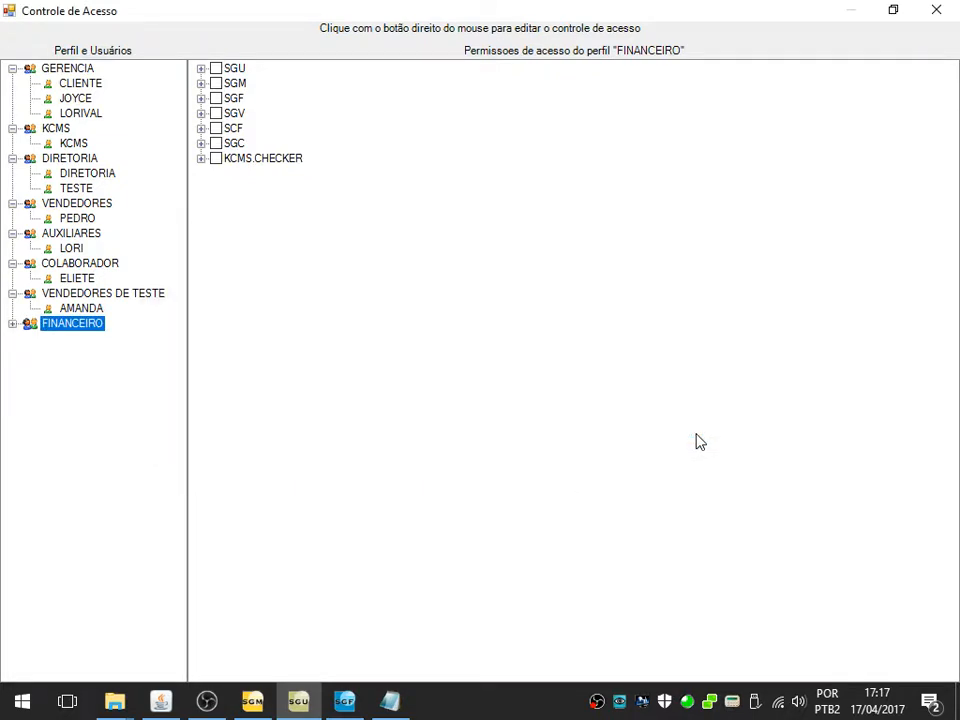
pyautogui.click(13, 324)
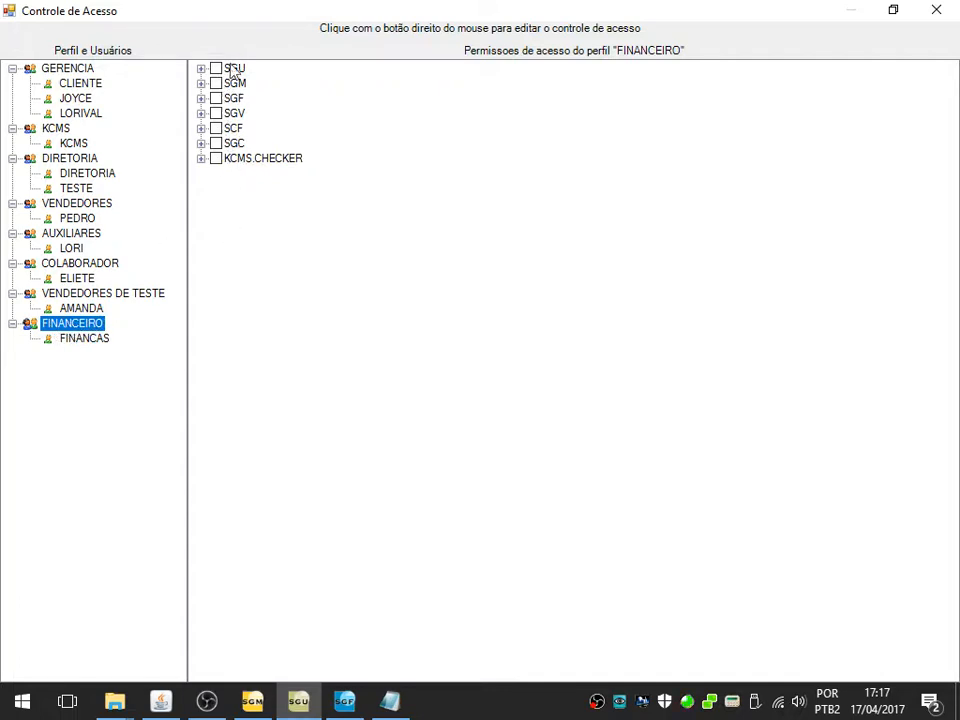
# Launch KCMS SGC Solus Gestao de Compras from the Ícones Atalhos folder and enter FINANCAS as the login user
pyautogui.moveTo(114, 701)
pyautogui.click(287, 578)
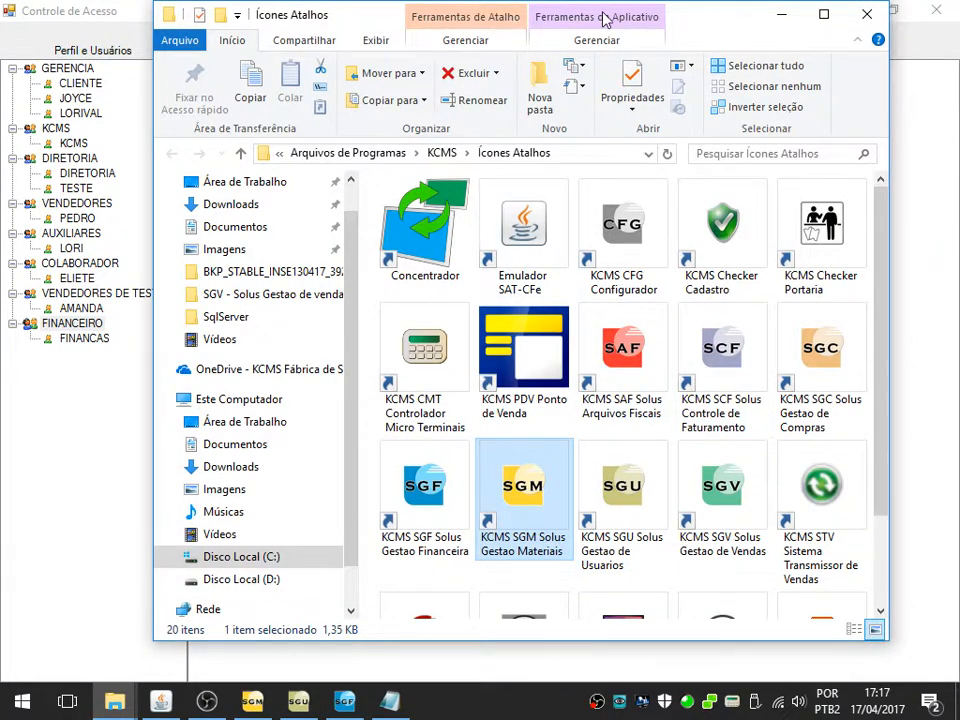
pyautogui.moveTo(604, 20); pyautogui.dragTo(575, 50)
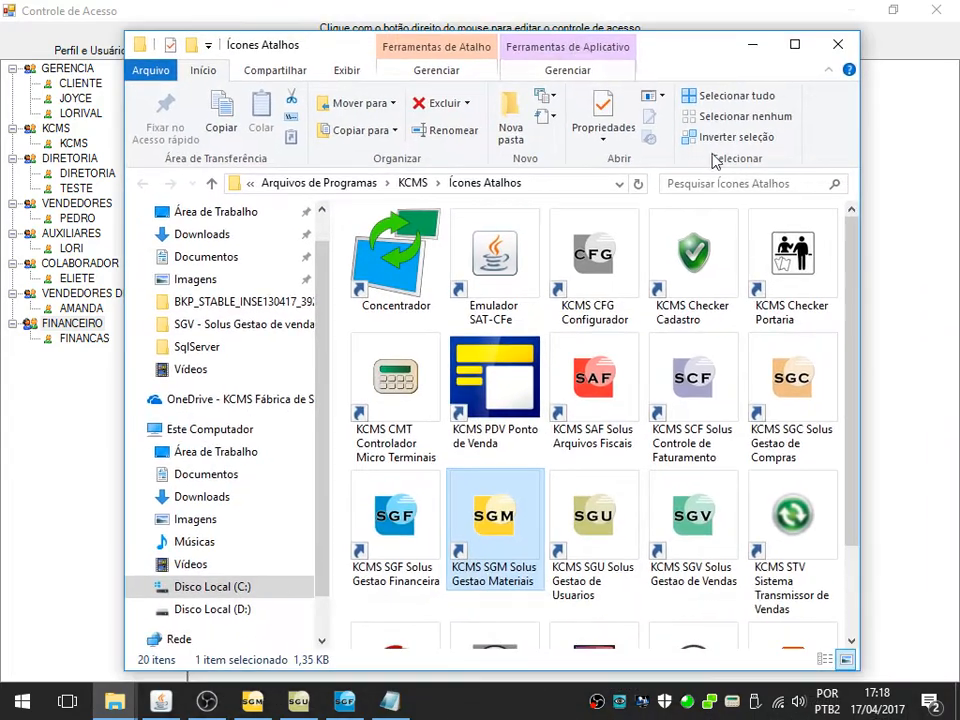
pyautogui.click(791, 385)
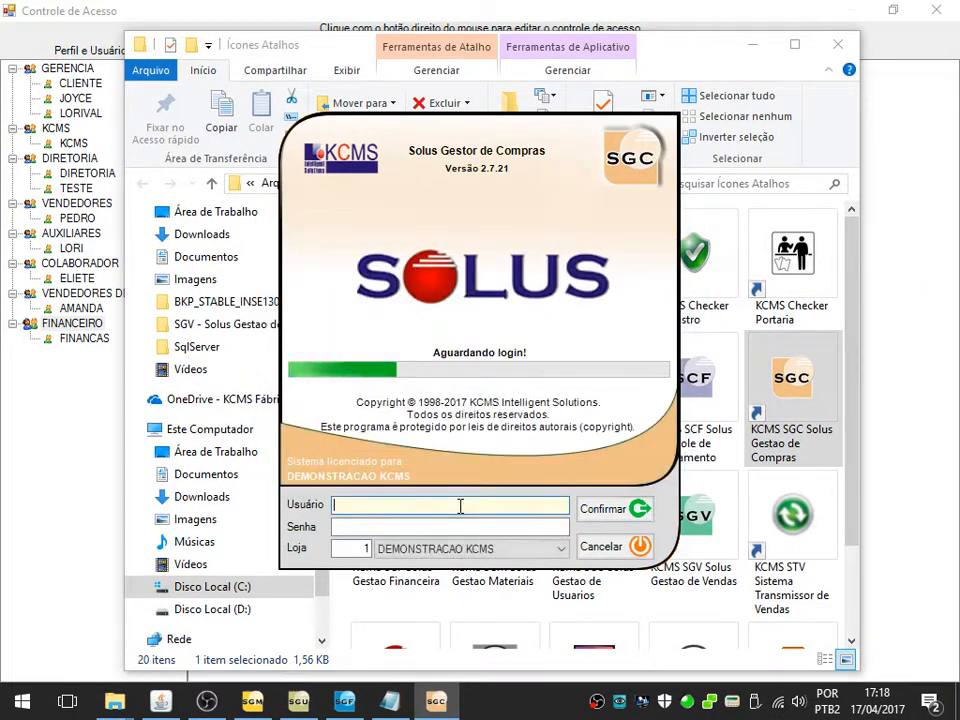
pyautogui.write('FINAN')
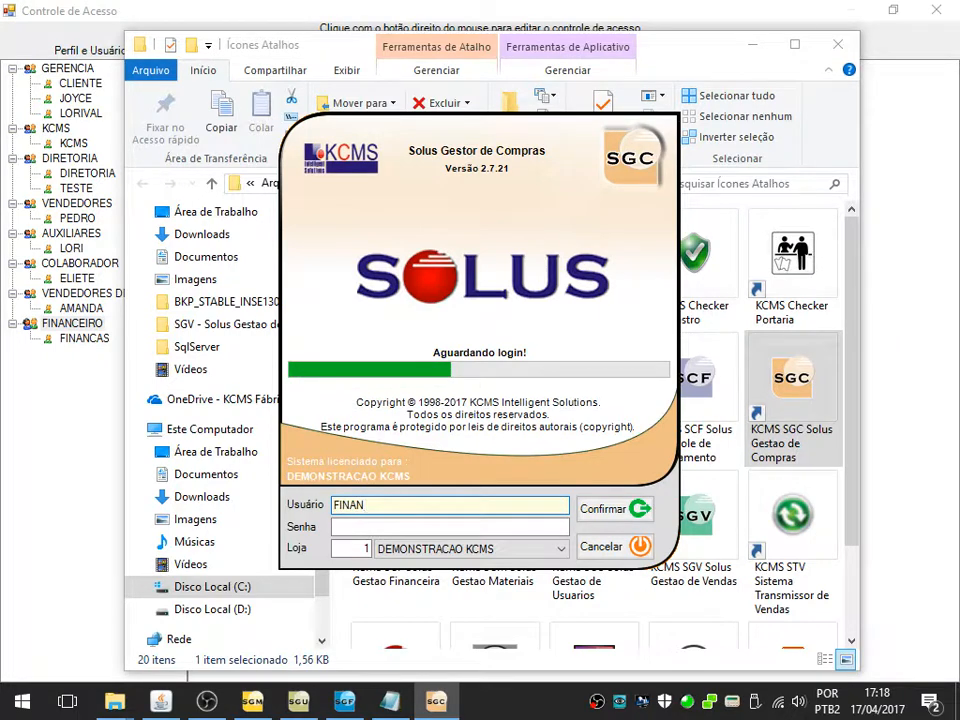
pyautogui.write('CAS')
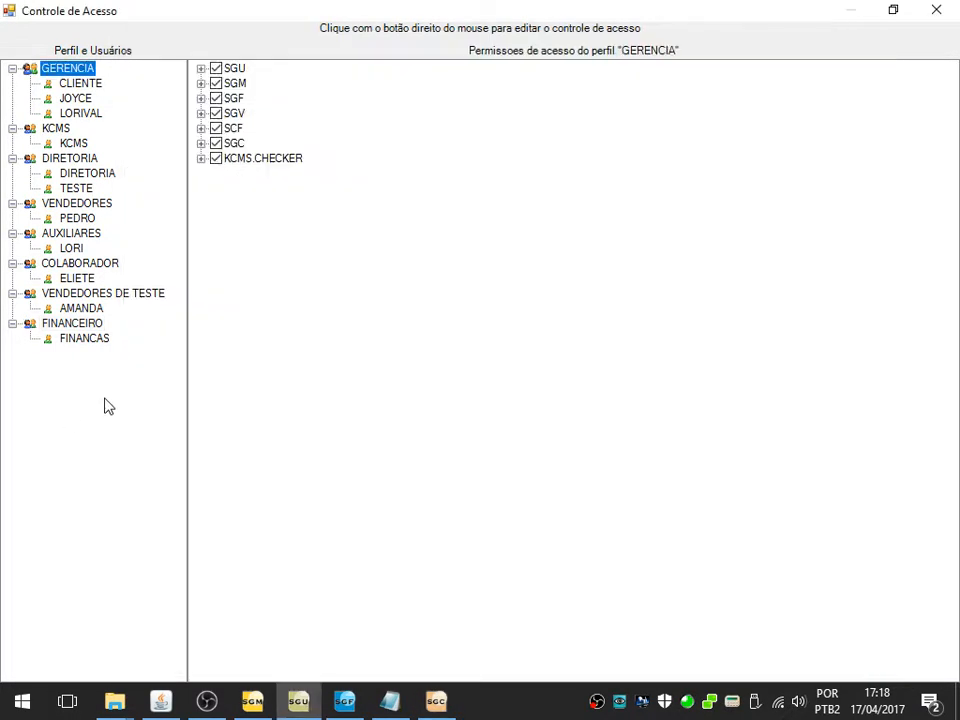
# Switch to the access control window, save the permission changes and select the FINANCEIRO profile
pyautogui.click(354, 312)
pyautogui.rightClick(355, 308)
pyautogui.click(497, 413)
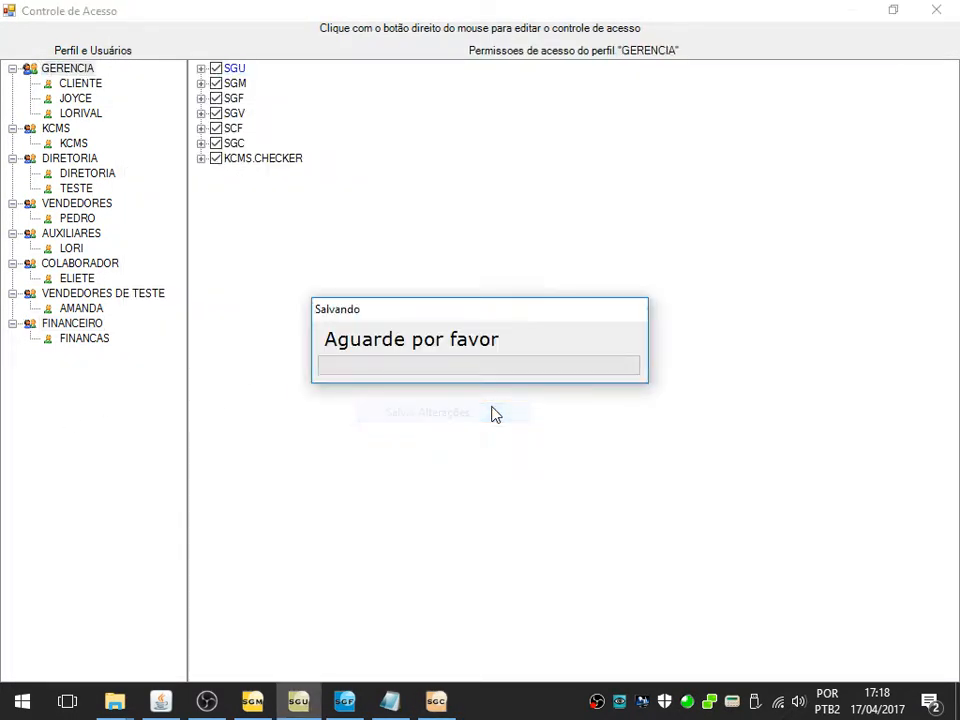
pyautogui.click(50, 311)
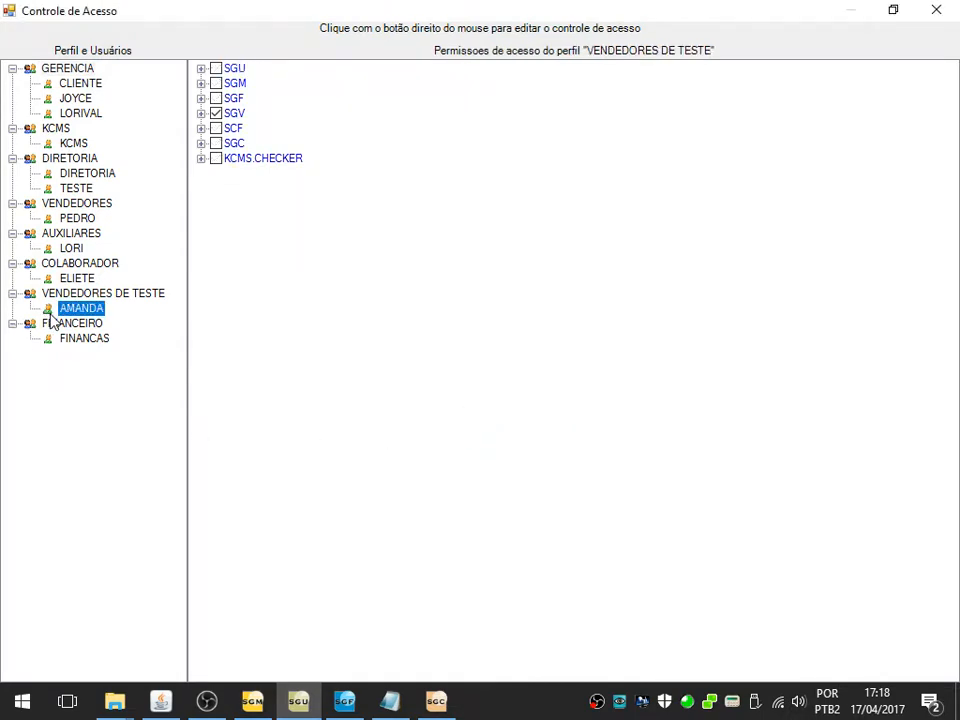
pyautogui.click(79, 326)
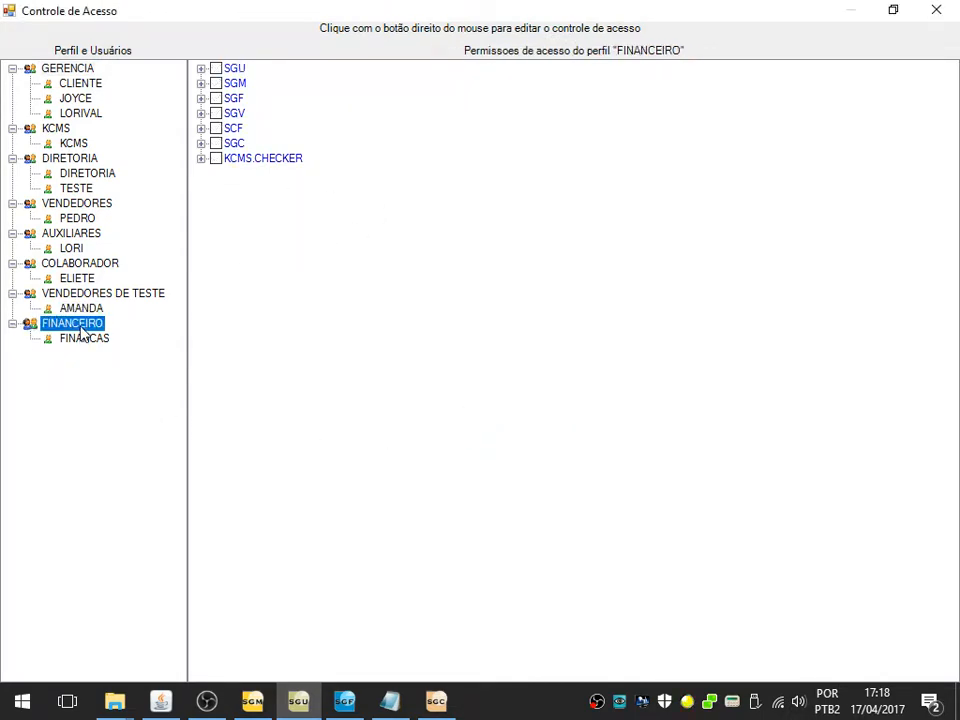
# Return to the SGC login, enter the account password for FINANCAS and submit the login
pyautogui.click(436, 701)
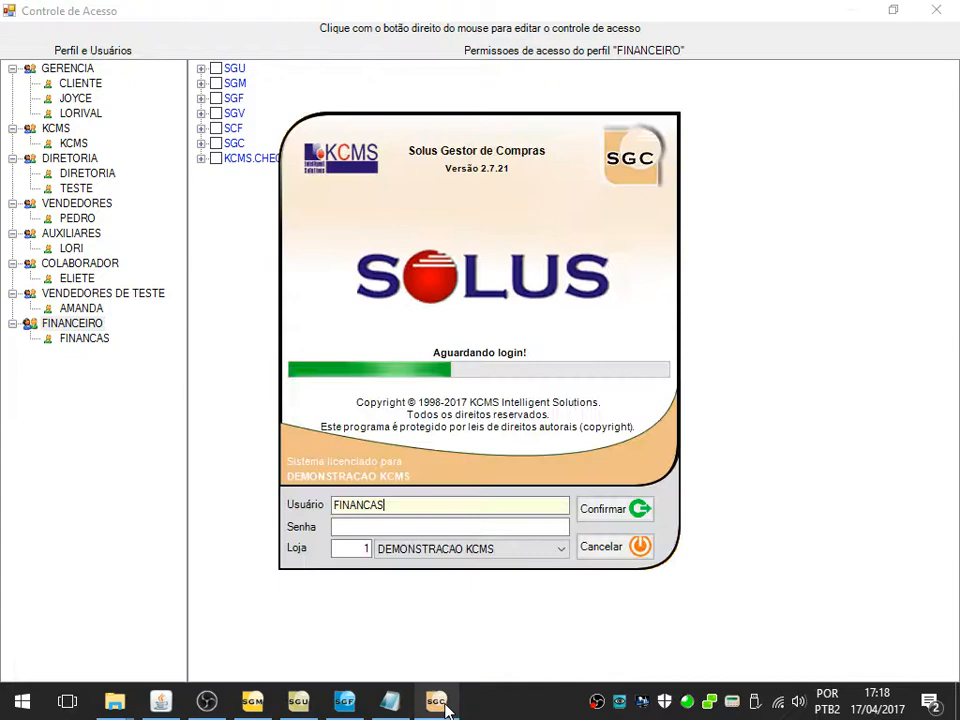
pyautogui.click(398, 521)
pyautogui.write('**')
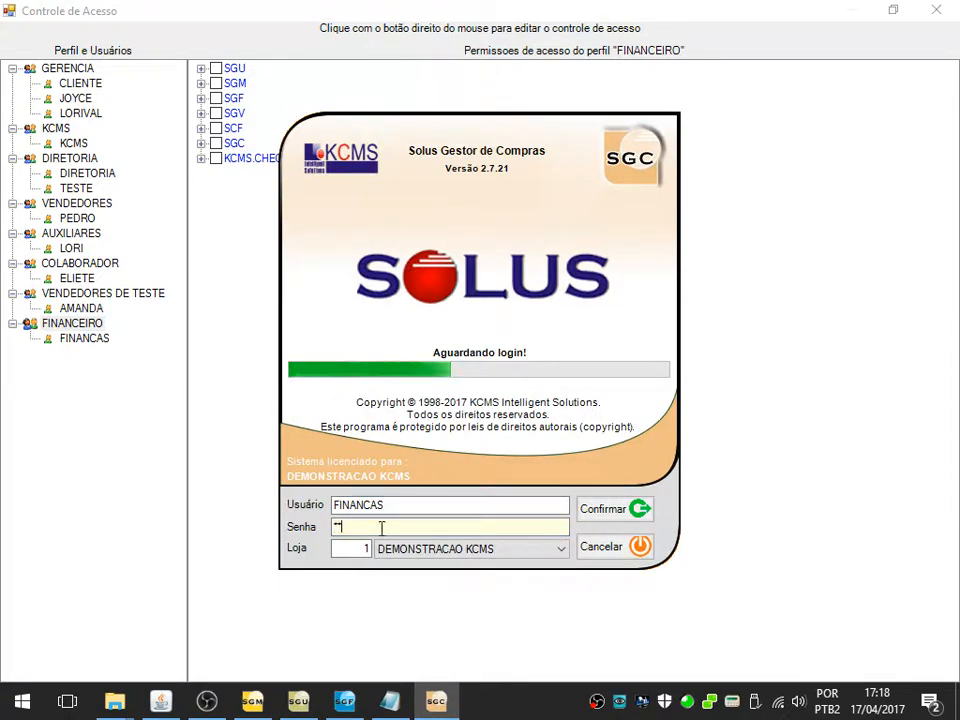
pyautogui.click(641, 514)
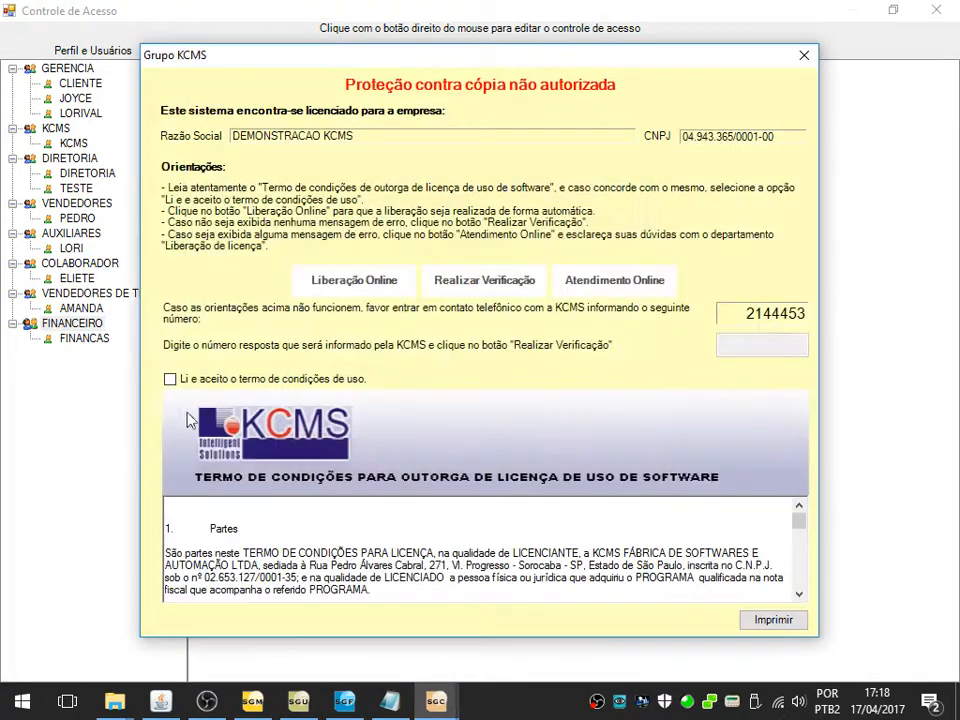
# Accept the licence terms of use, run the online licence release and acknowledge it
pyautogui.click(169, 378)
pyautogui.click(326, 289)
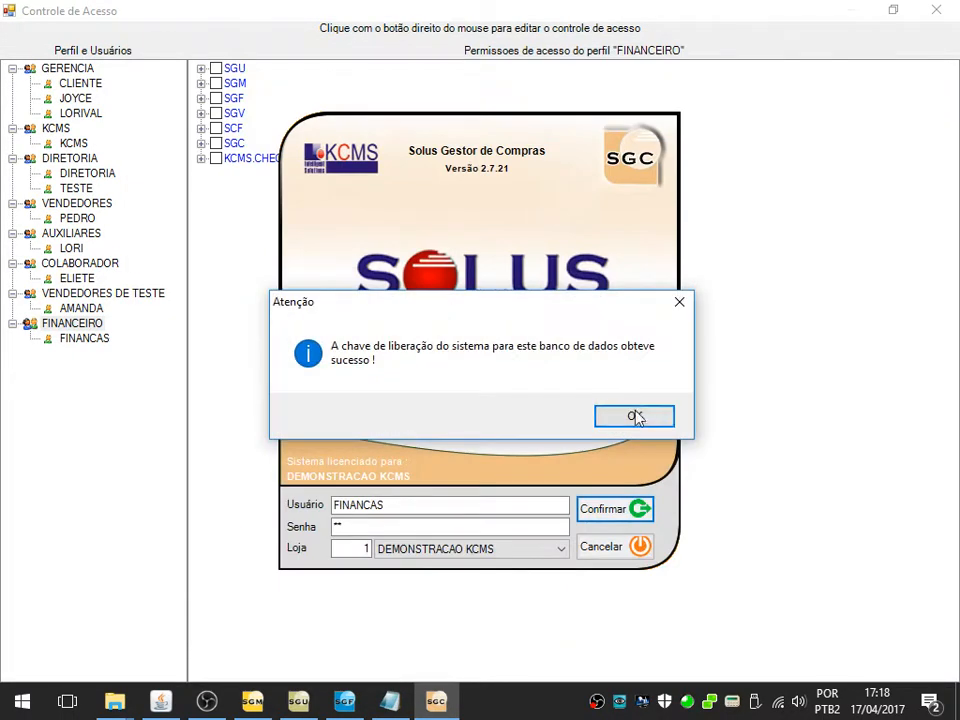
pyautogui.click(635, 417)
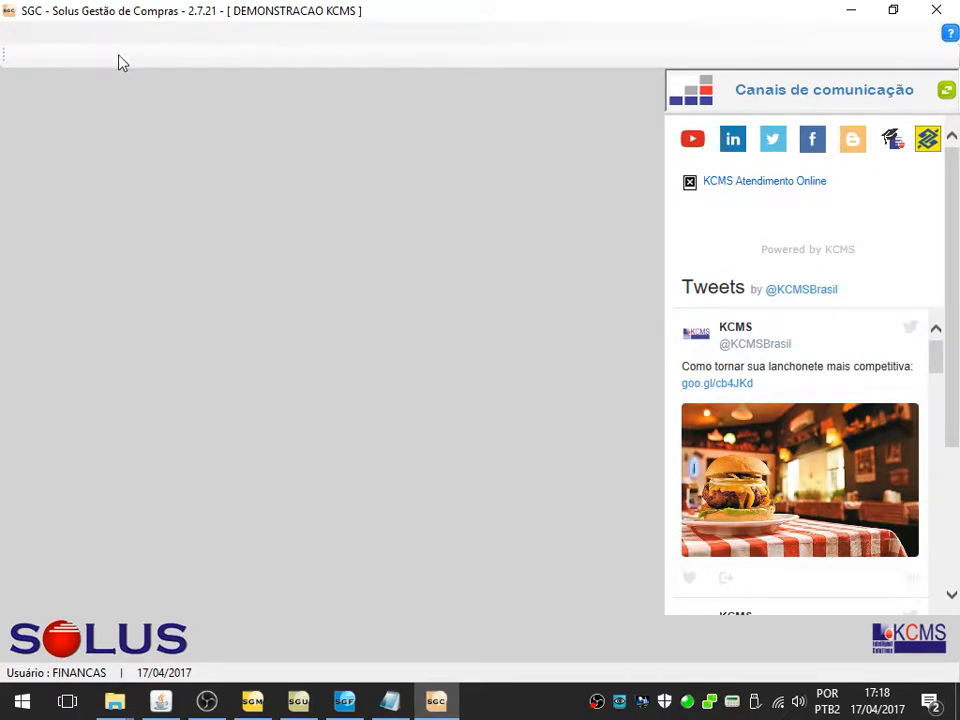
# Check which menus FINANCAS has in Solus Gestão de Compras, and exit that program
pyautogui.click(893, 10)
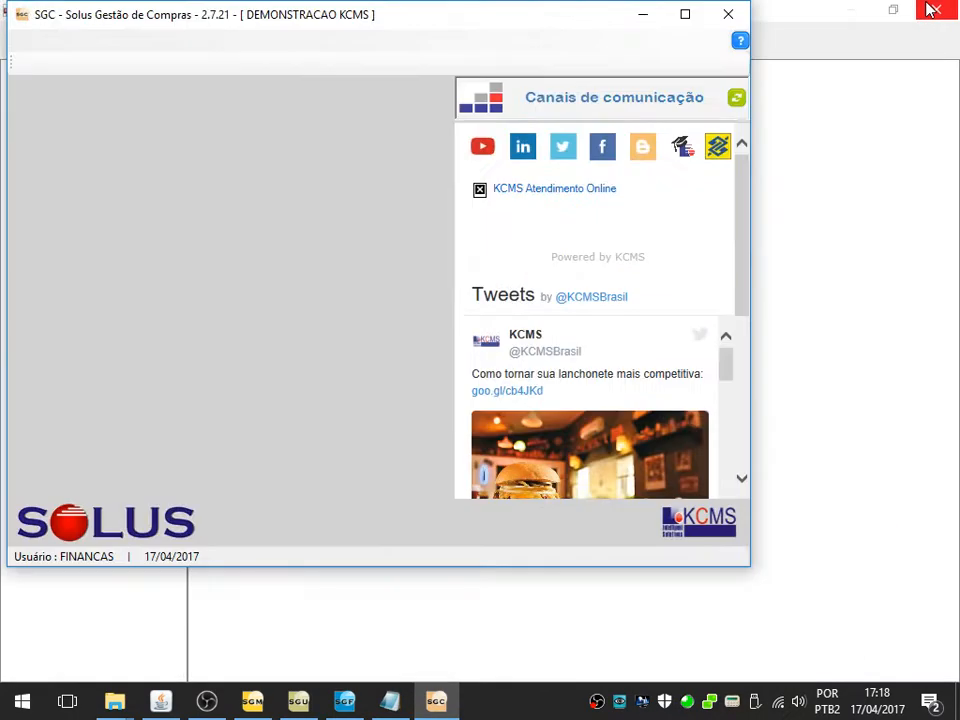
pyautogui.click(738, 16)
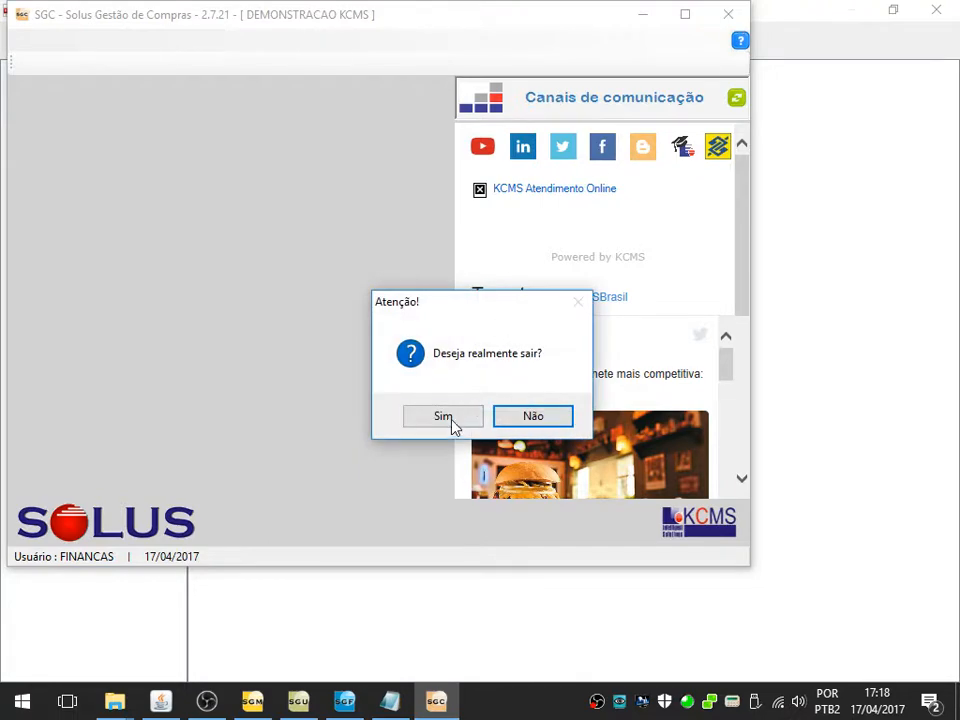
pyautogui.click(450, 424)
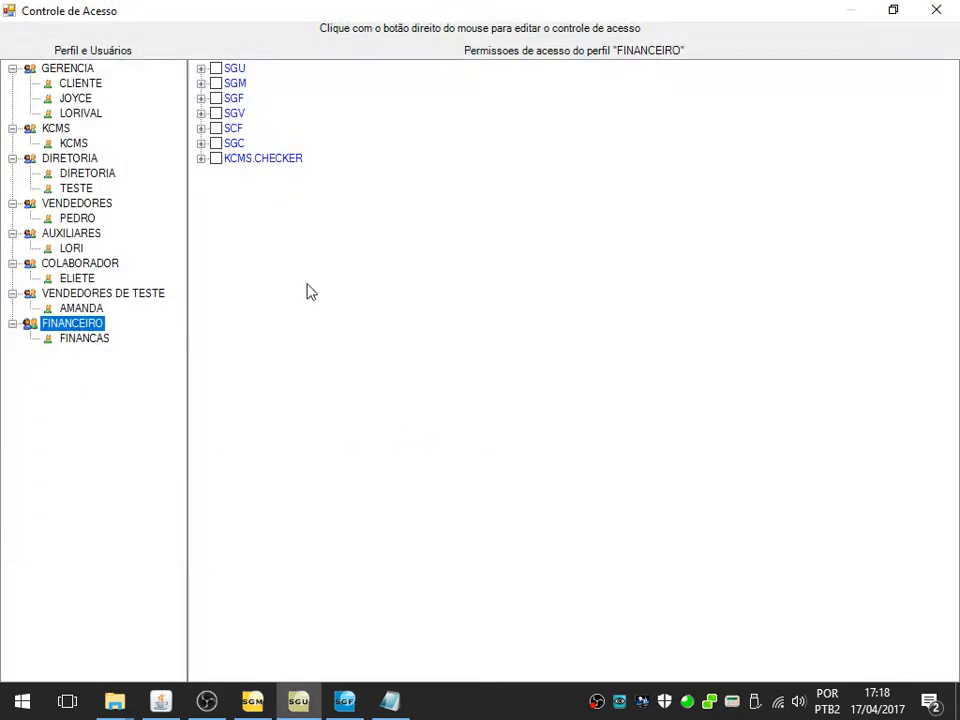
# Review the required reports and customer registration in the Notepad note, and reselect the FINANCEIRO profile in access control
pyautogui.click(236, 69)
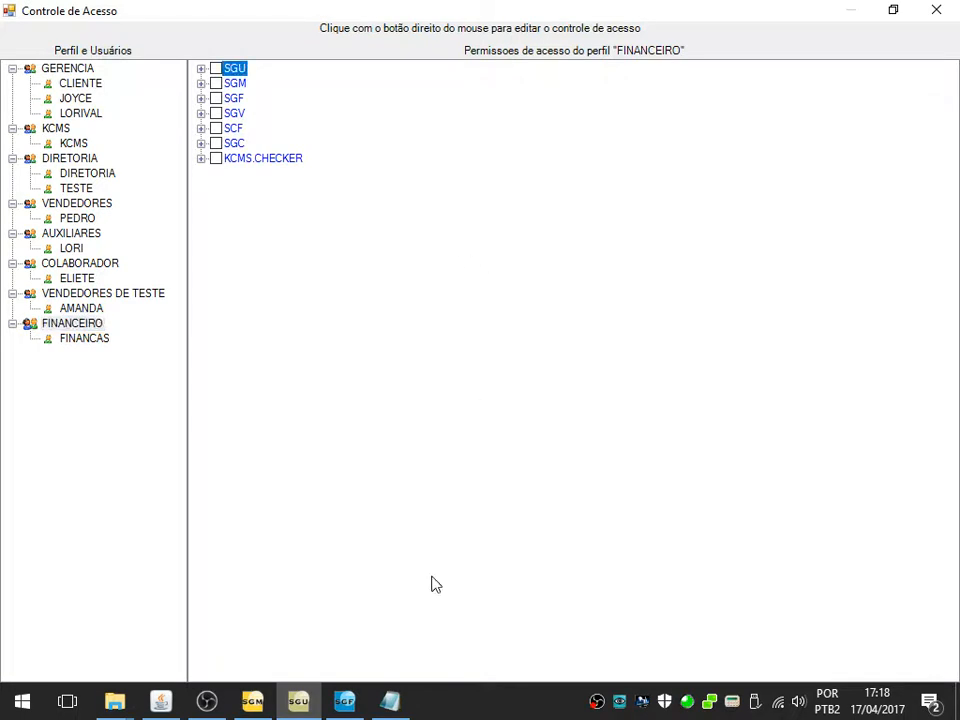
pyautogui.click(390, 701)
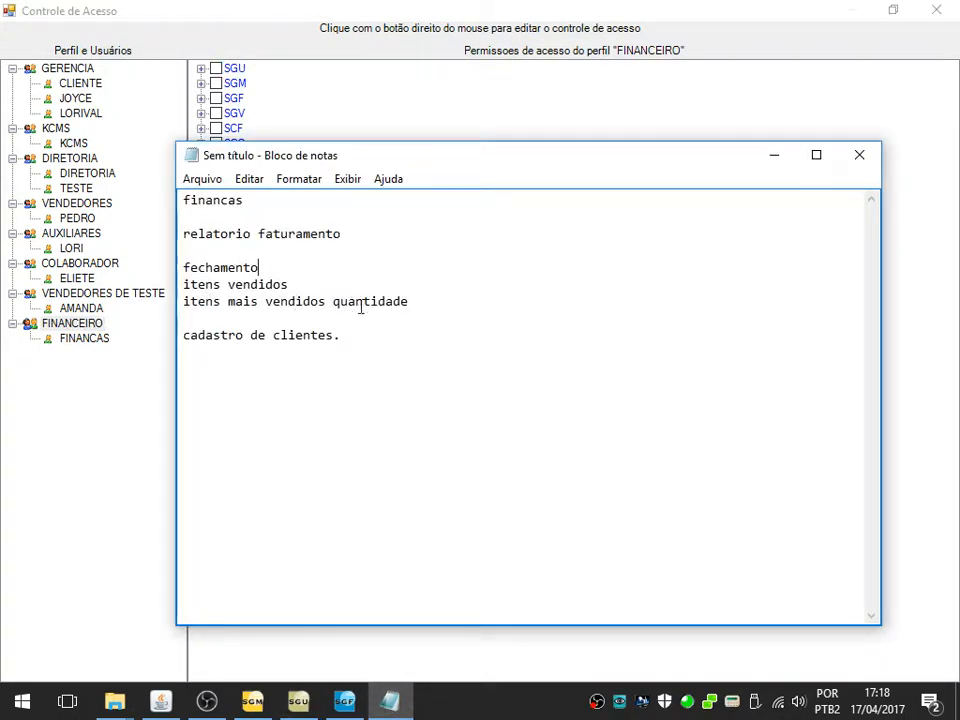
pyautogui.click(58, 562)
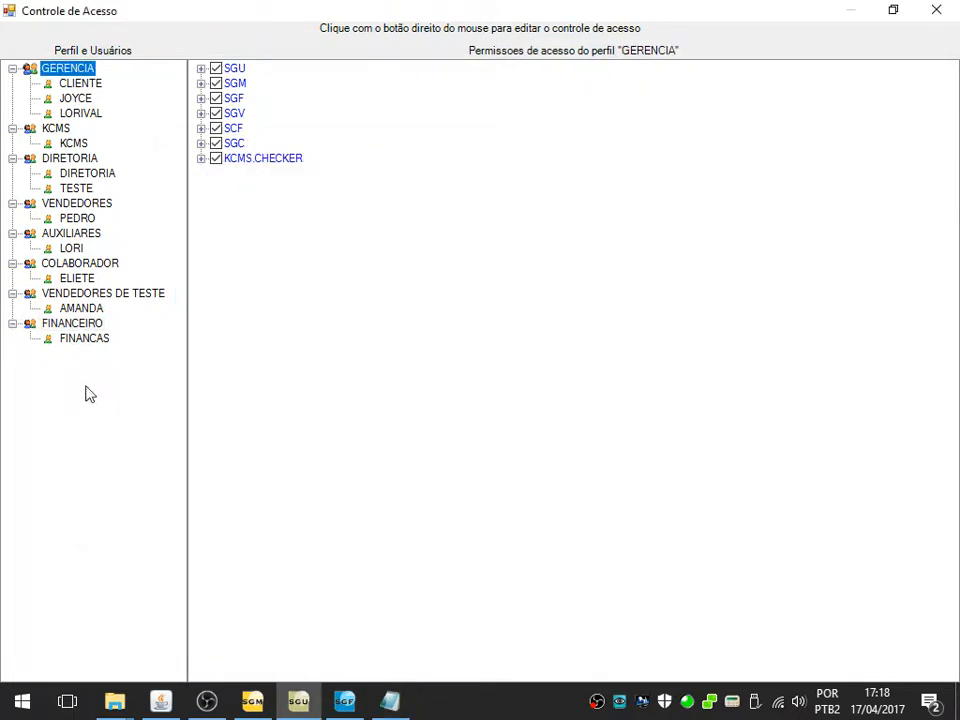
pyautogui.click(76, 330)
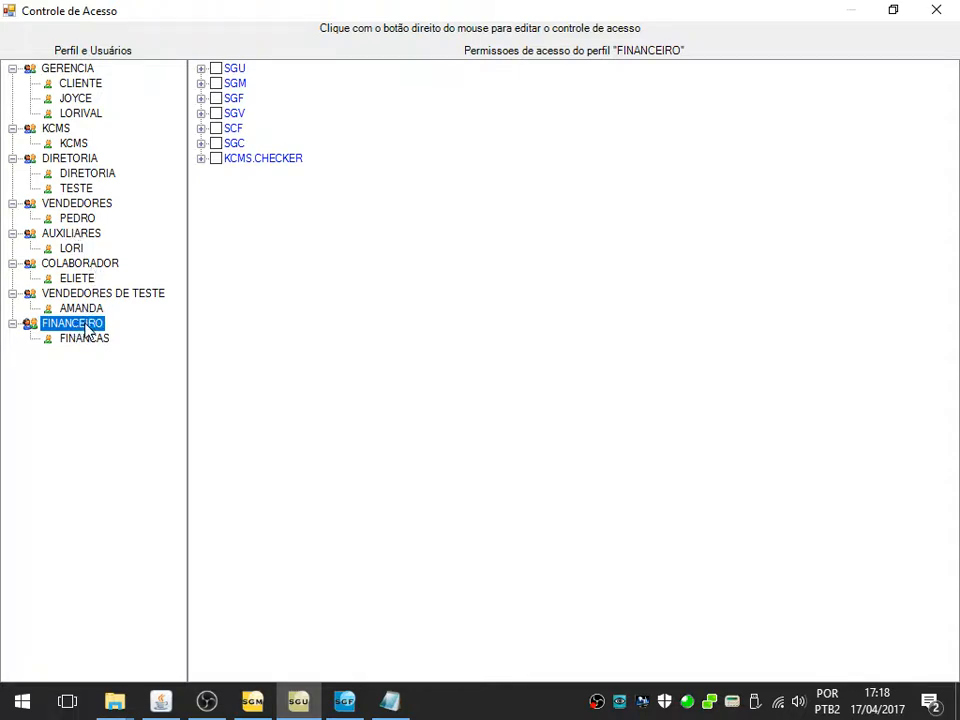
# Grant FINANCEIRO the customer registration permission under SGF > Menus > Cadastro > Clientes > Cadastro, and collapse the Cadastro branch
pyautogui.click(201, 99)
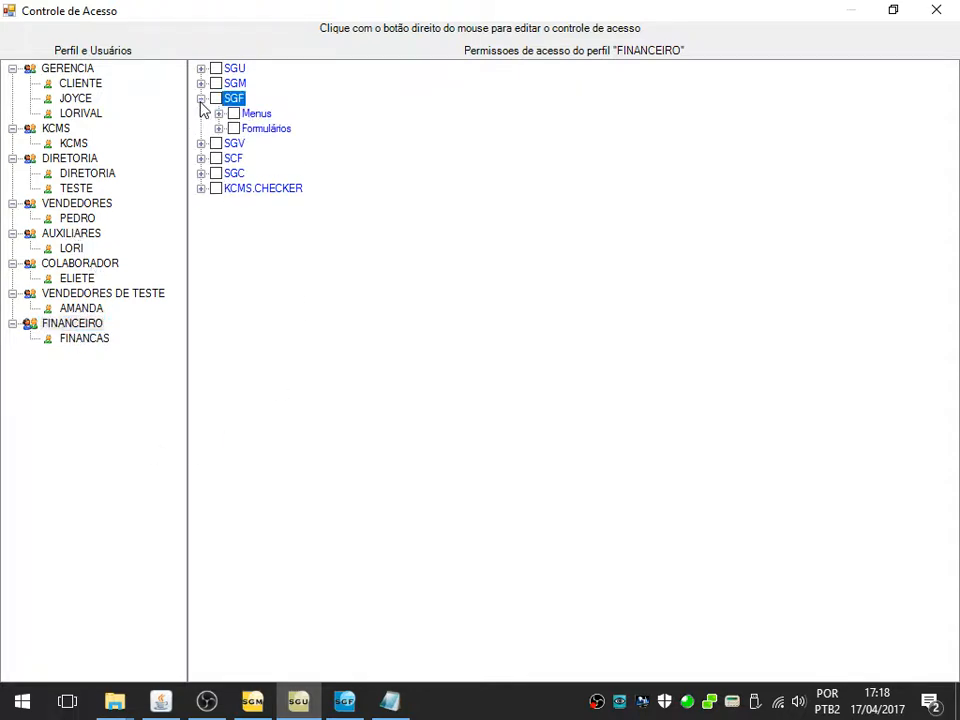
pyautogui.click(218, 114)
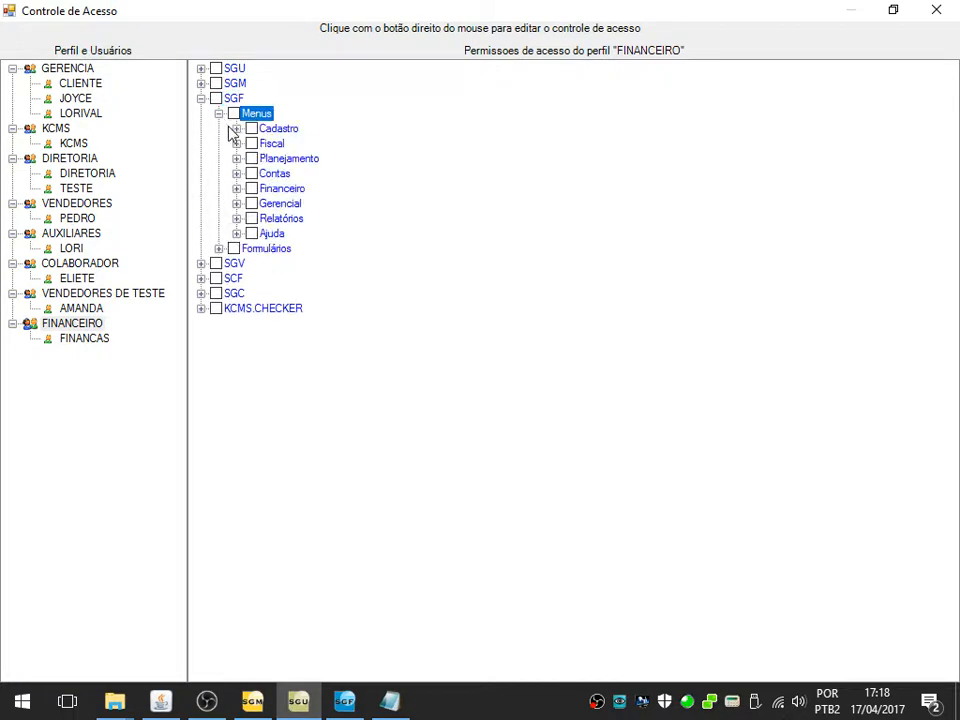
pyautogui.click(236, 129)
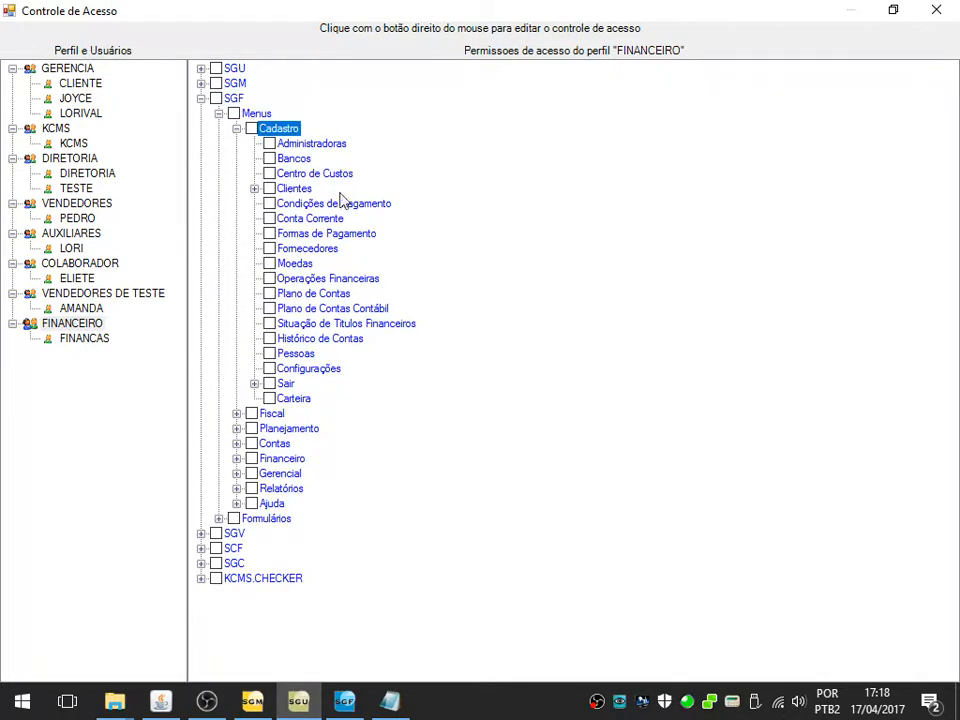
pyautogui.click(255, 189)
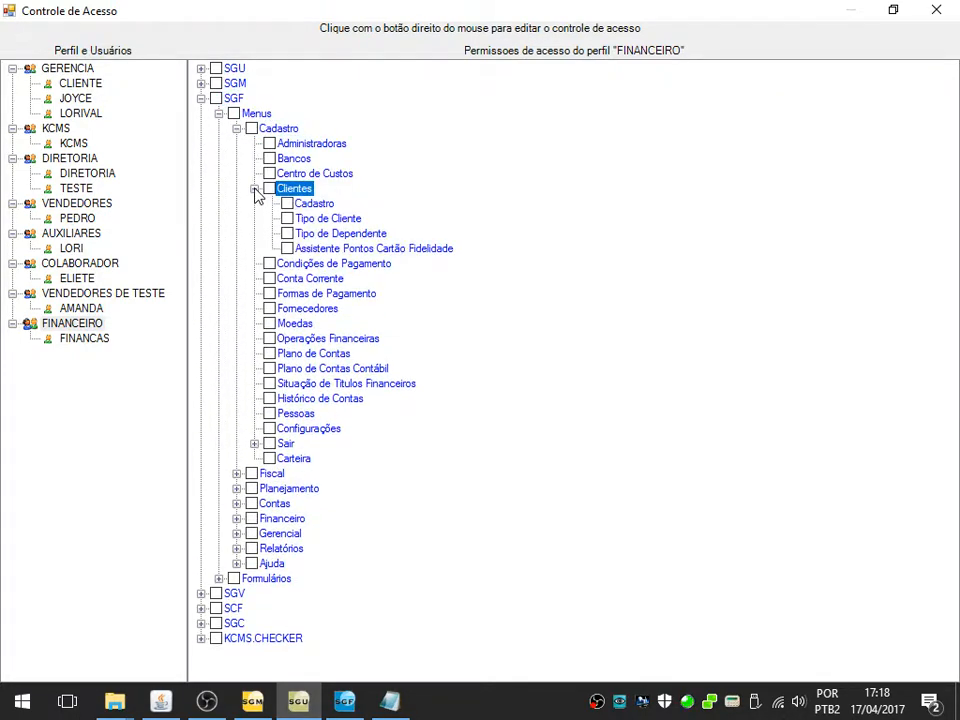
pyautogui.click(288, 204)
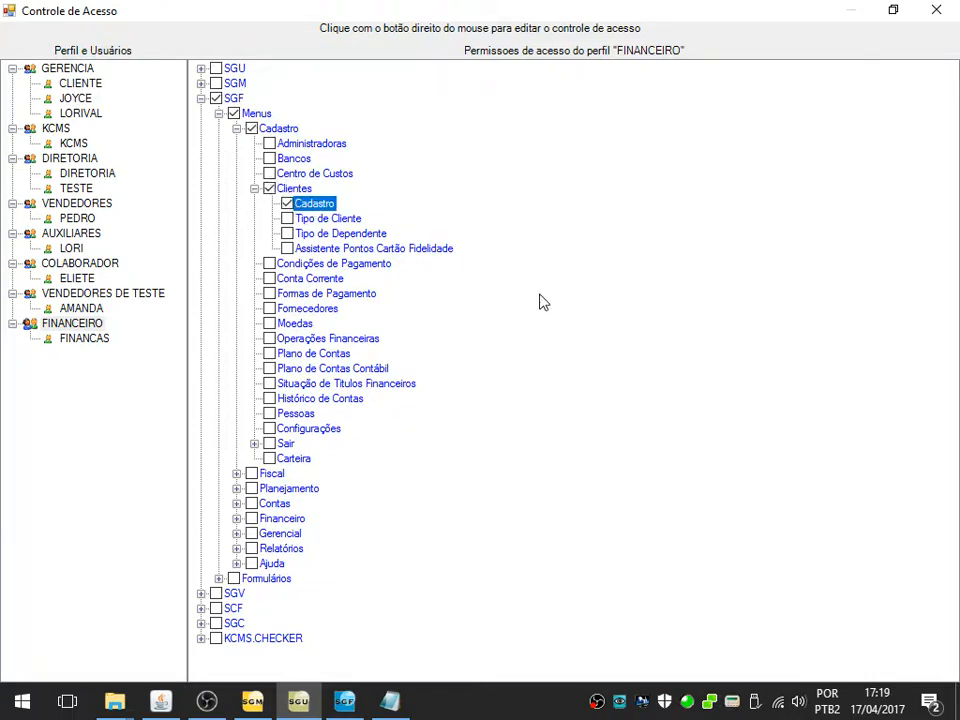
pyautogui.click(255, 189)
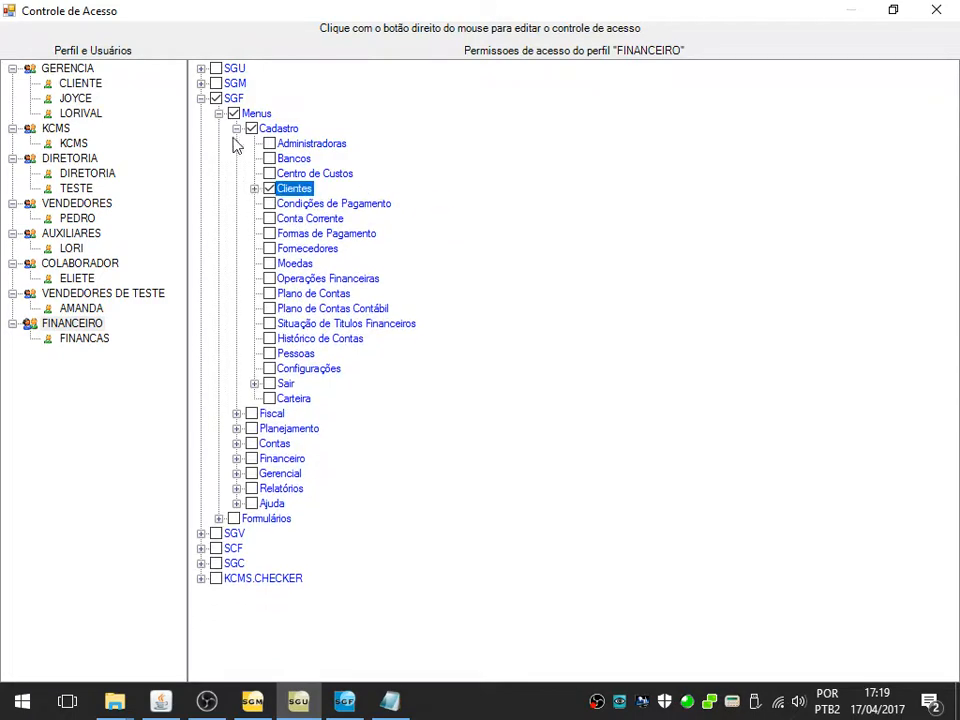
pyautogui.click(237, 129)
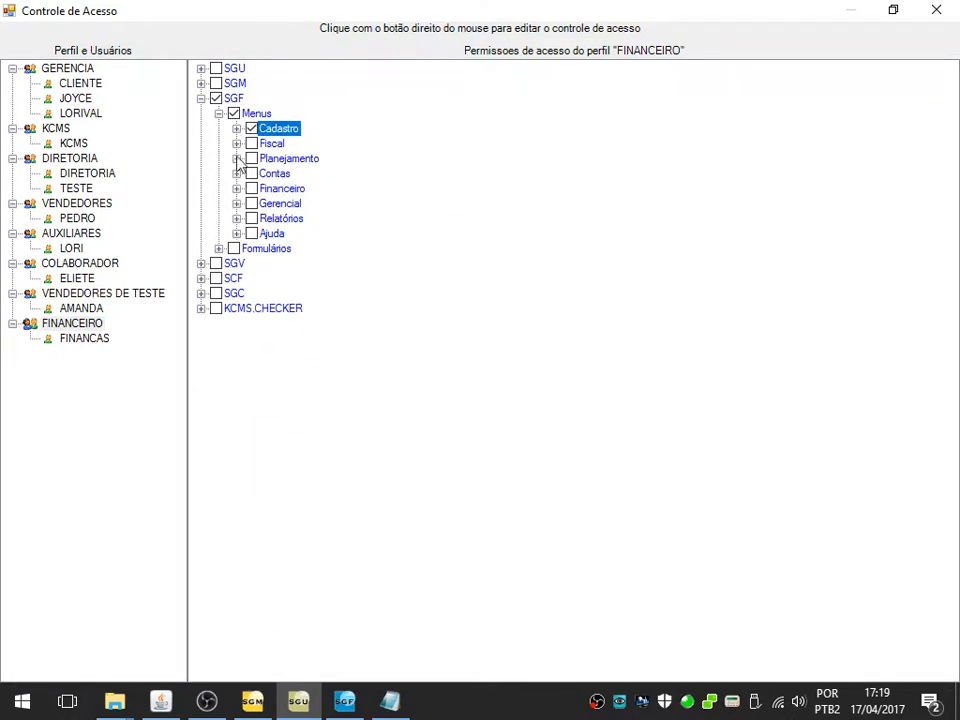
# Grant FINANCEIRO the Faturamento Periodo report permission under SGF > Menus > Relatórios > Vendas > Pdv
pyautogui.click(237, 218)
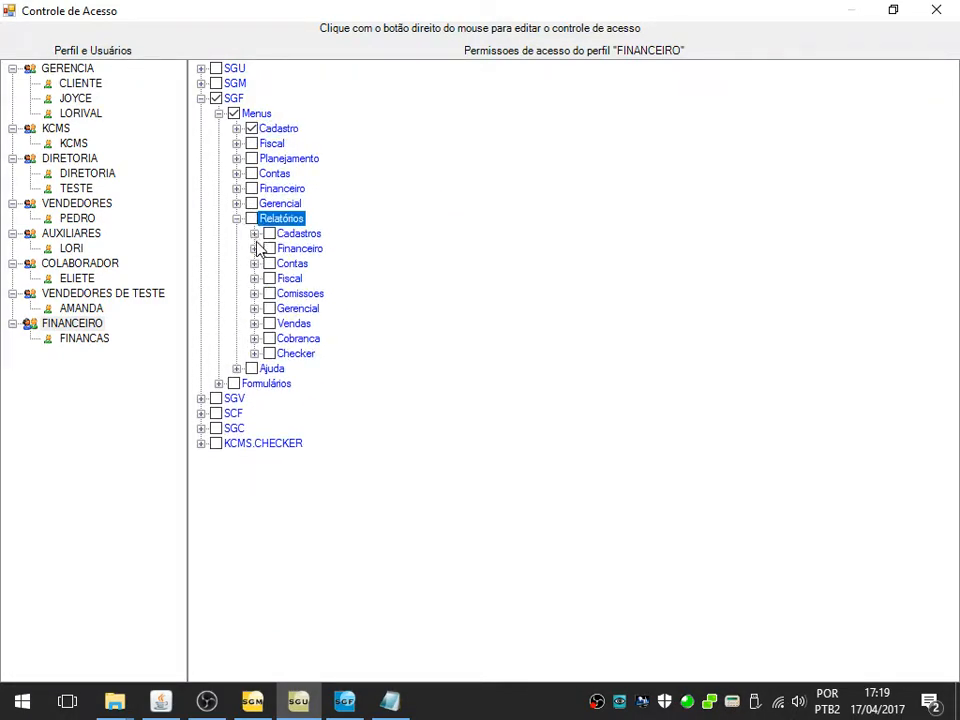
pyautogui.click(255, 324)
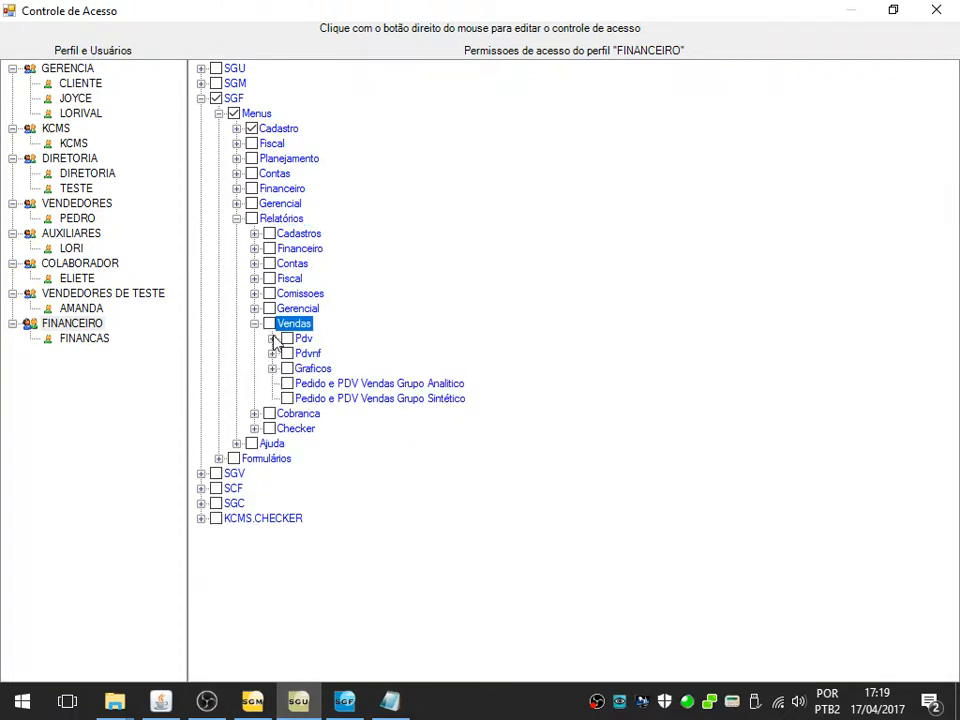
pyautogui.click(272, 339)
pyautogui.click(305, 188)
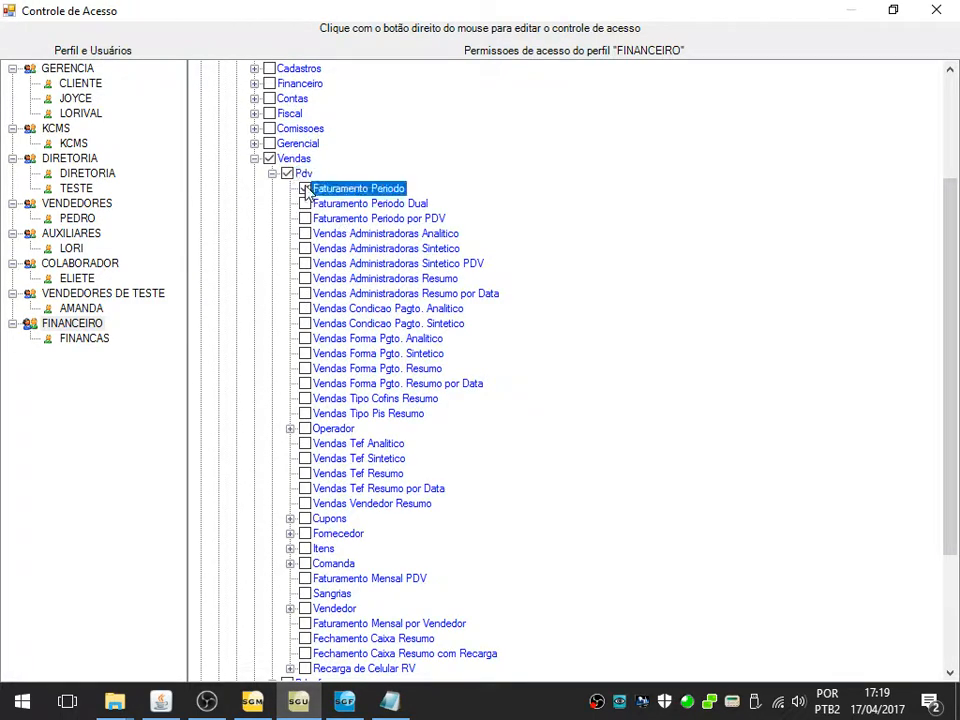
# Check the report list in the Notepad note, and grant FINANCEIRO the Fechamento Caixa por Operador permission under Pdv > Operador
pyautogui.click(390, 701)
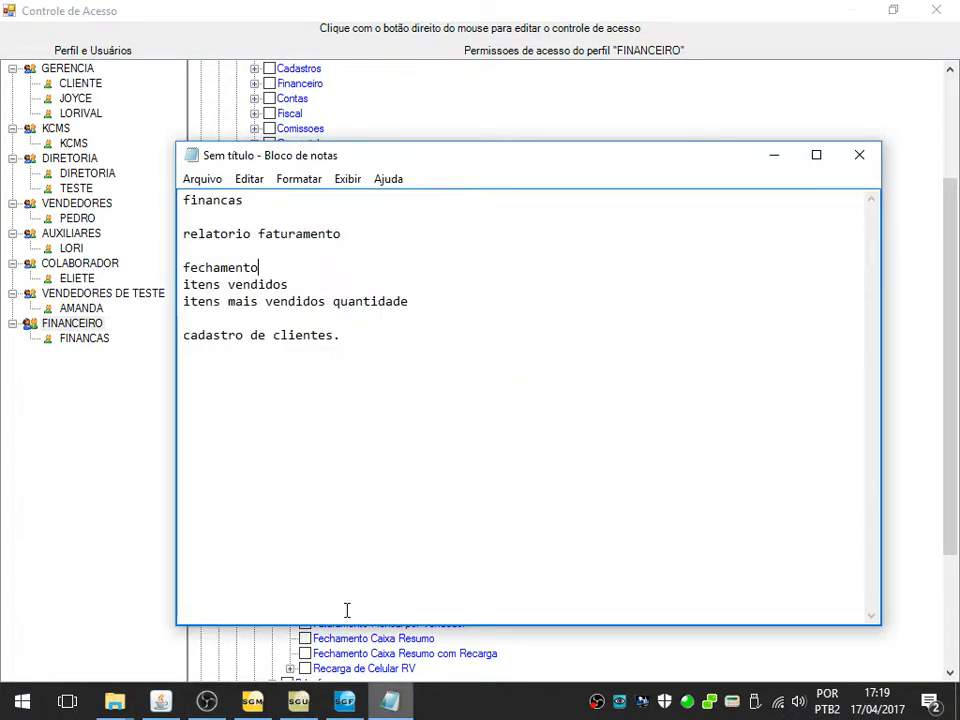
pyautogui.click(356, 236)
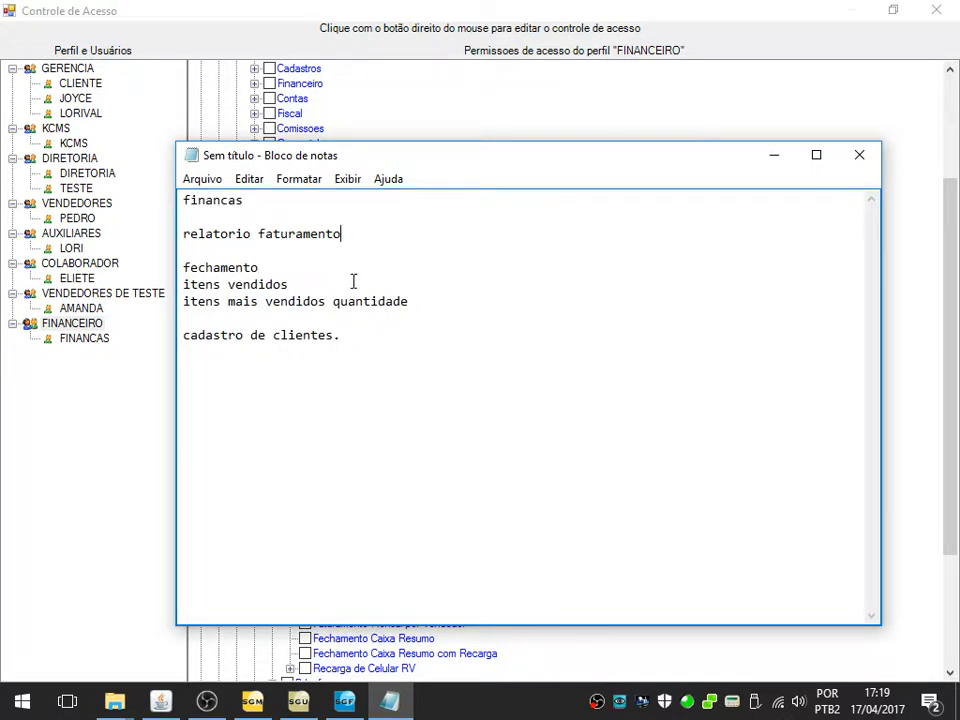
pyautogui.click(574, 114)
pyautogui.click(290, 429)
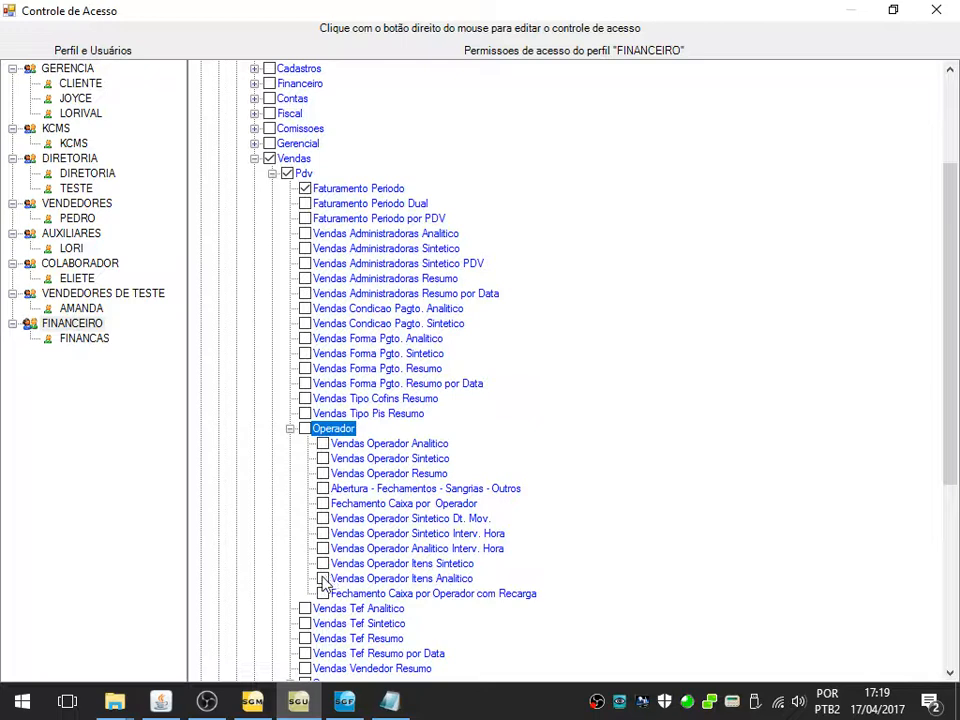
pyautogui.click(322, 503)
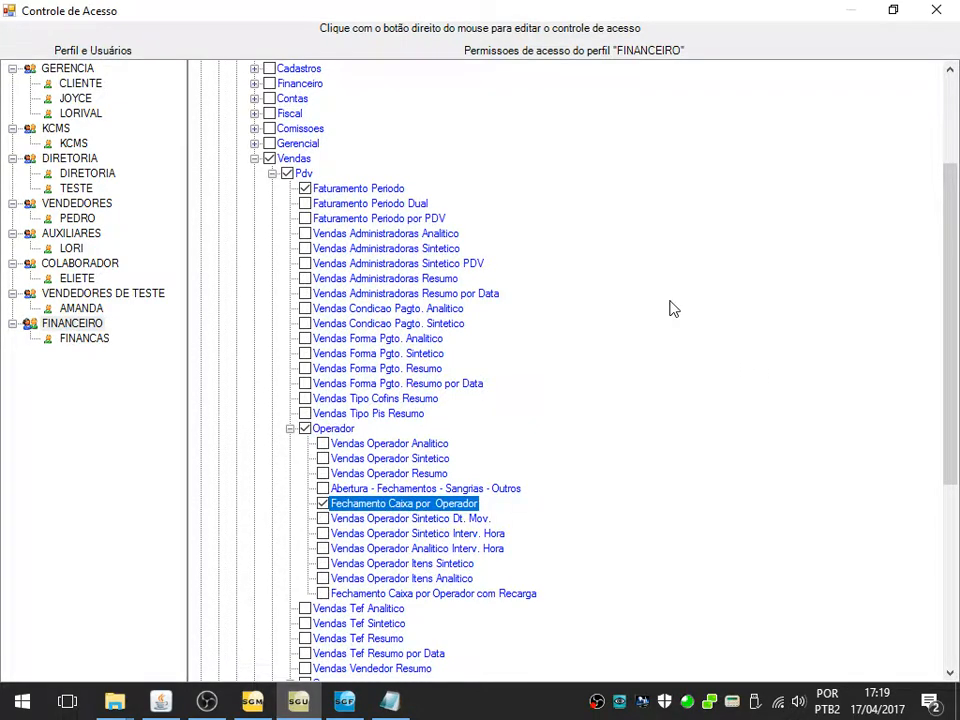
# Check the sold-items entry in the Notepad note, and grant FINANCEIRO the Vendas Itens Sintetico permission under Pdv > Itens
pyautogui.scroll(-3, 670, 310)
pyautogui.hotkey('alt', 'Tab')
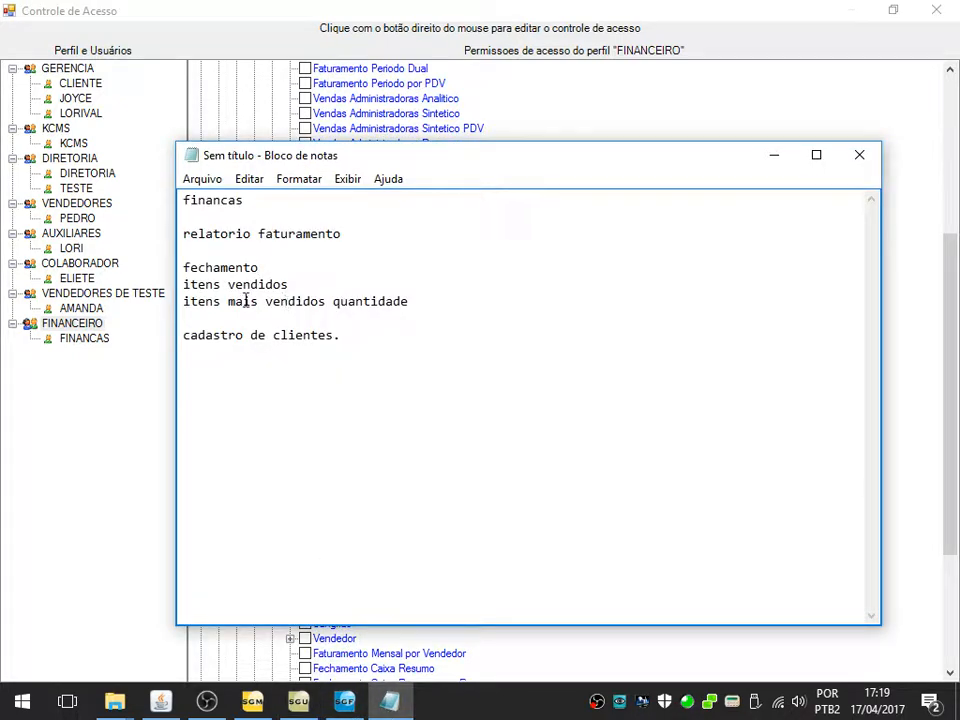
pyautogui.moveTo(197, 284); pyautogui.dragTo(296, 285)
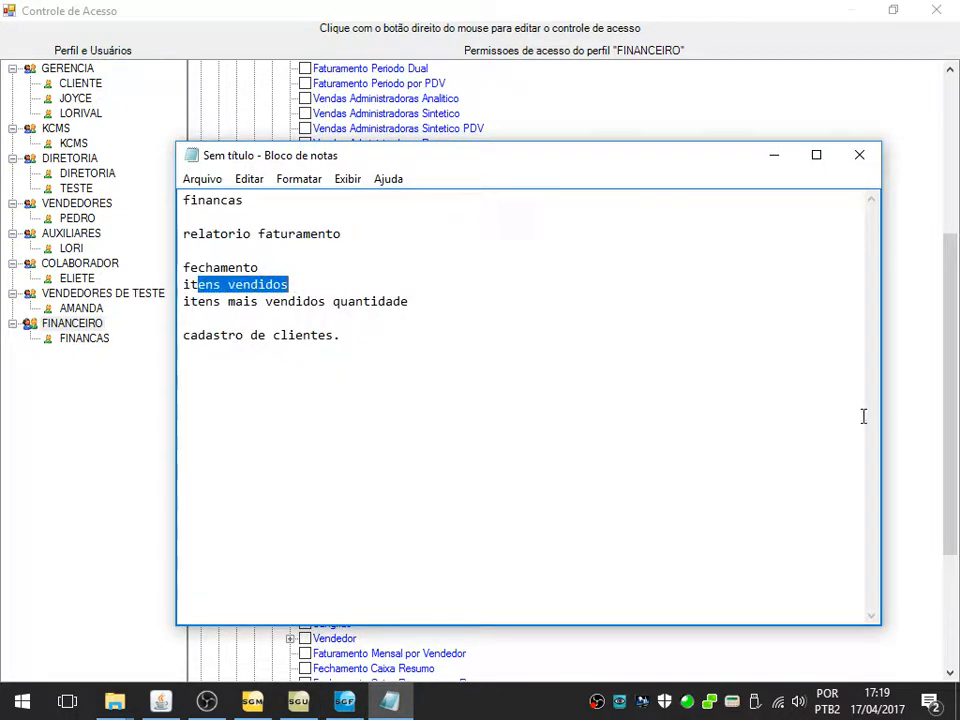
pyautogui.hotkey('alt', 'Tab')
pyautogui.scroll(-5, 330, 471)
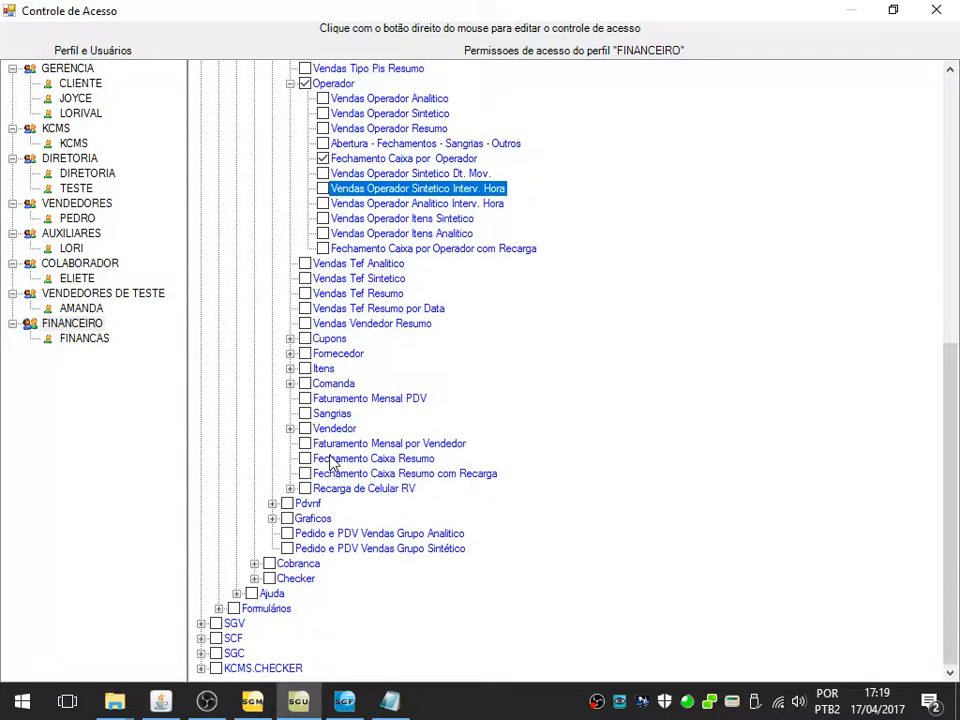
pyautogui.click(289, 369)
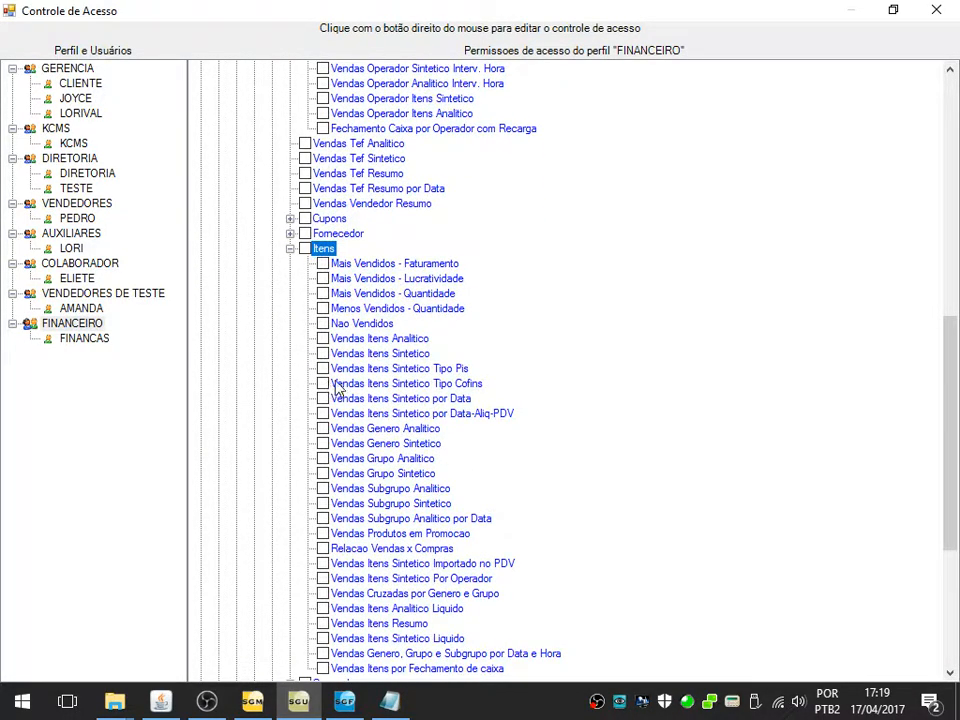
pyautogui.click(321, 354)
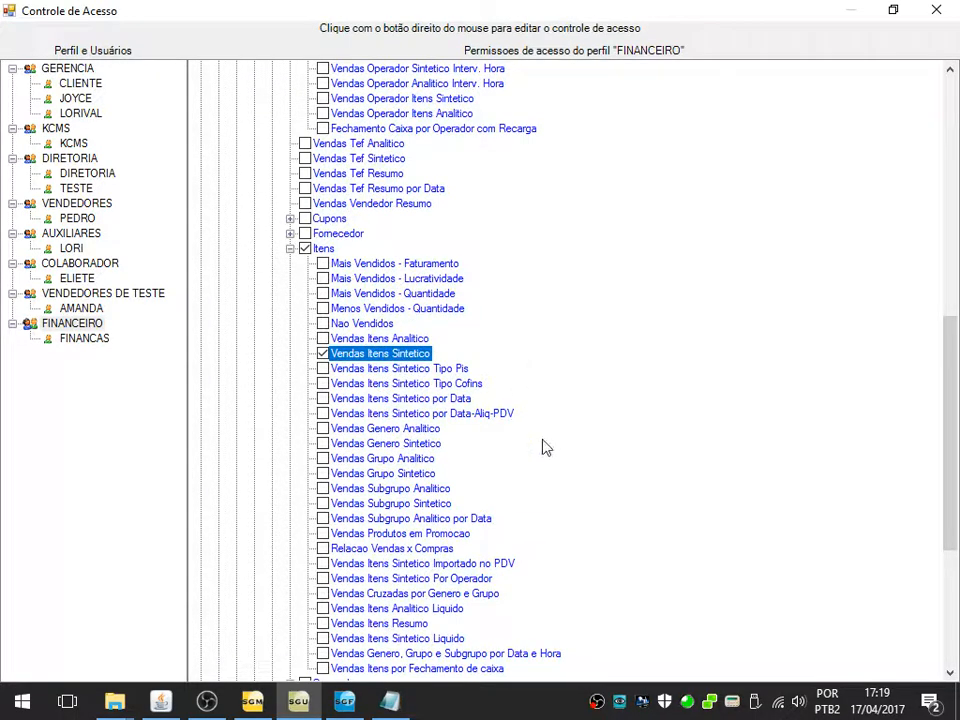
# Check the last report in the Notepad note, grant the Mais Vendidos - Quantidade permission under Itens, and collapse the SGF branch
pyautogui.click(390, 701)
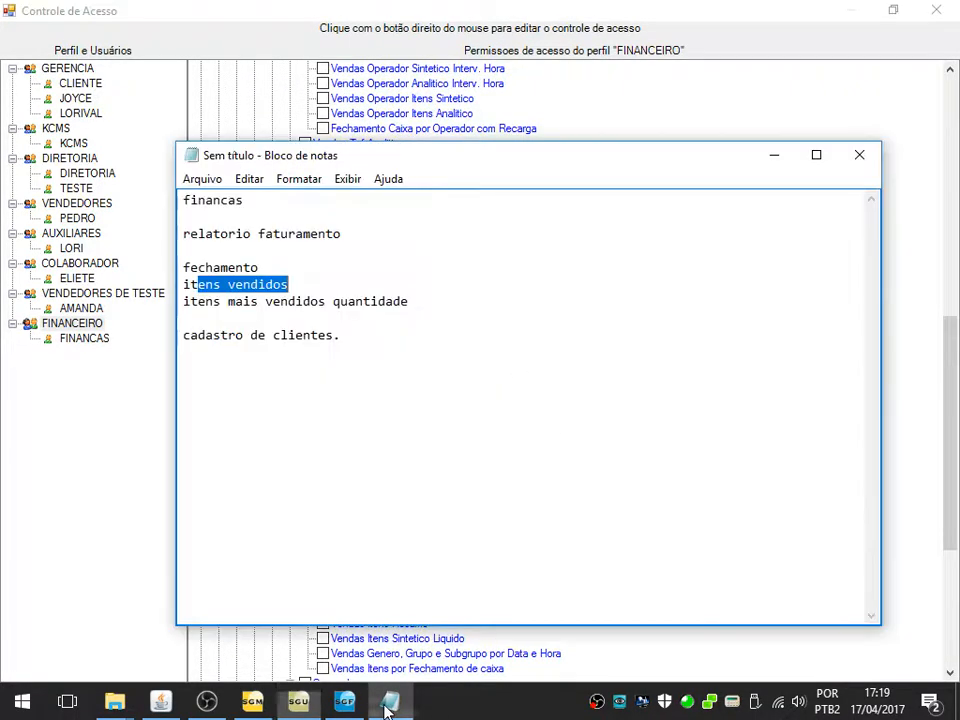
pyautogui.click(296, 300)
pyautogui.click(910, 274)
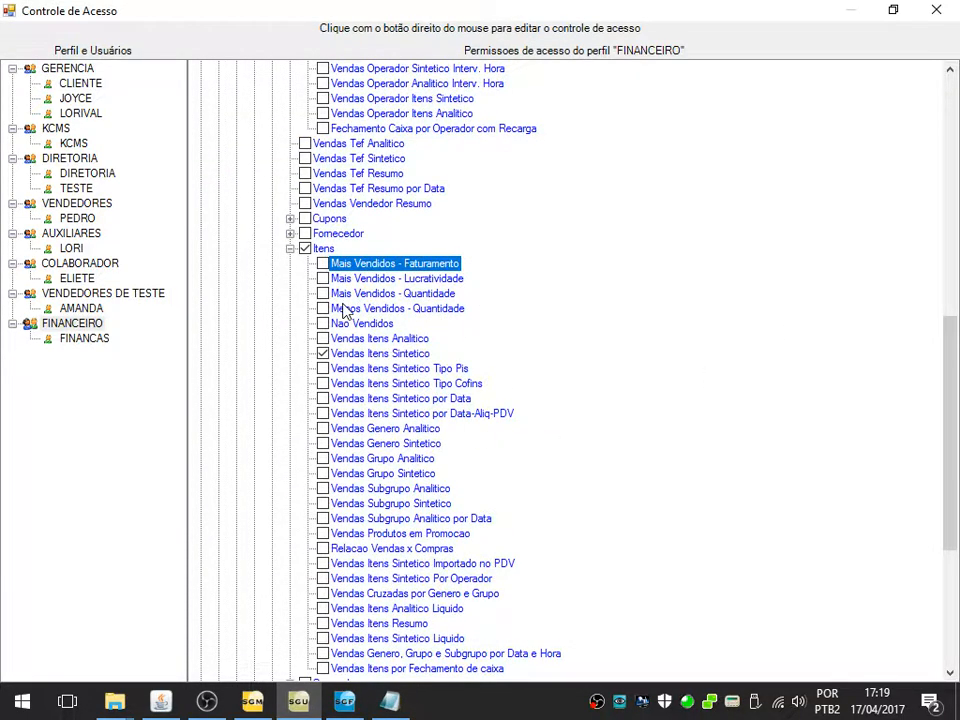
pyautogui.click(323, 294)
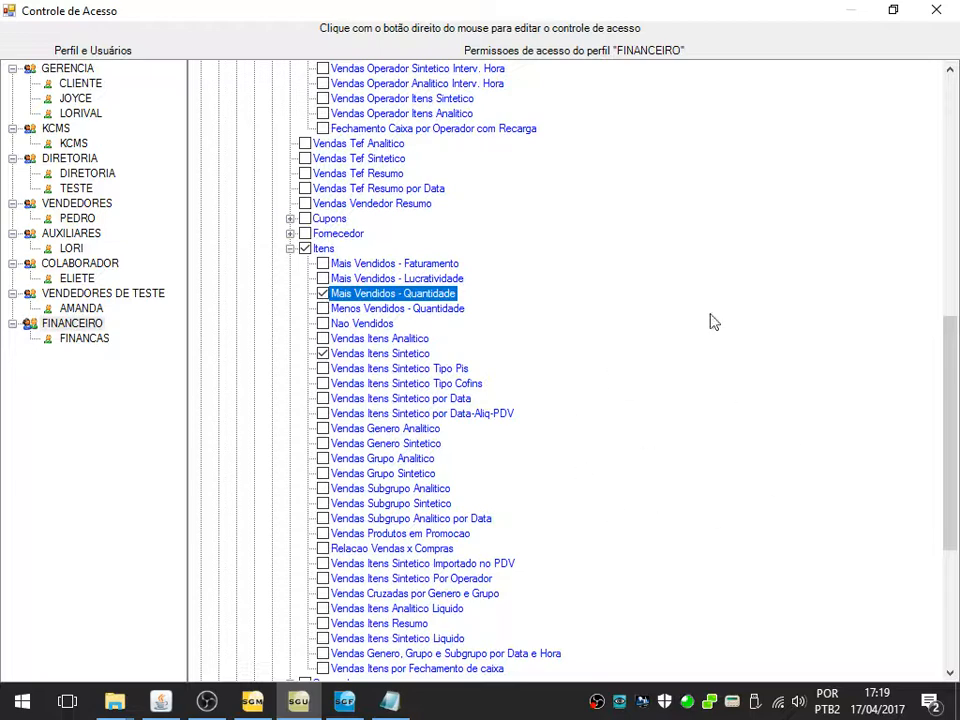
pyautogui.rightClick(822, 147)
pyautogui.click(885, 256)
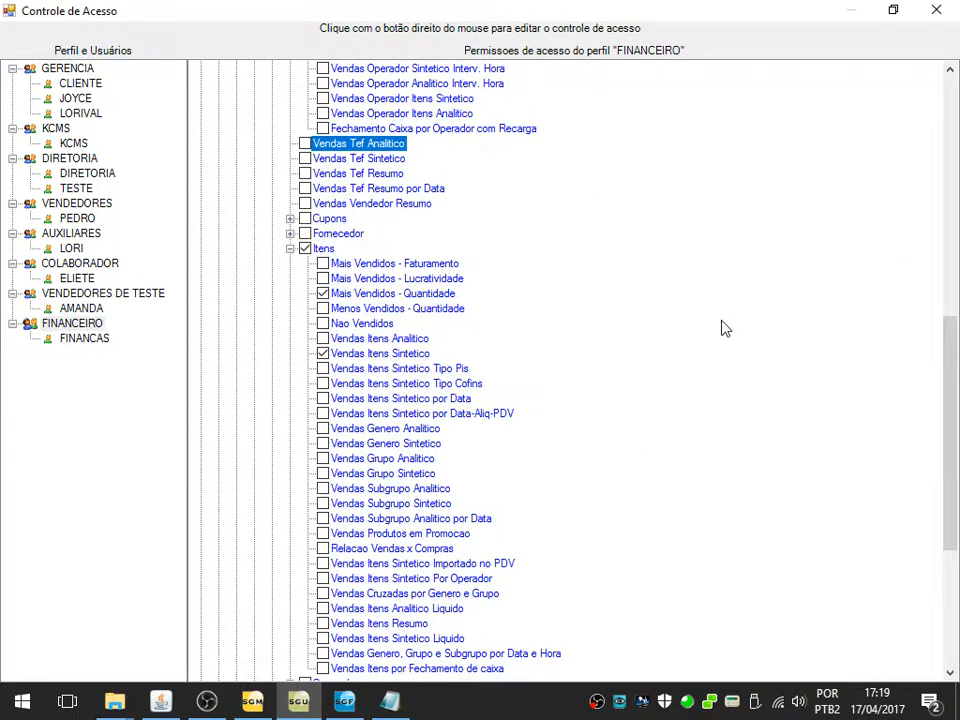
pyautogui.moveTo(951, 400); pyautogui.dragTo(957, 118)
pyautogui.click(201, 98)
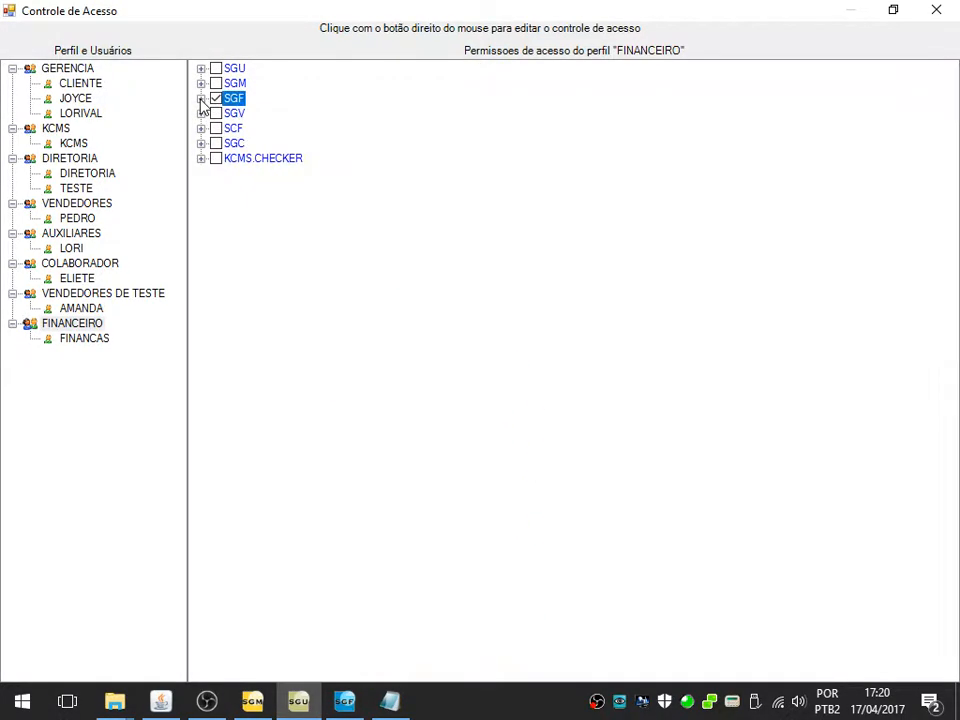
pyautogui.rightClick(280, 313)
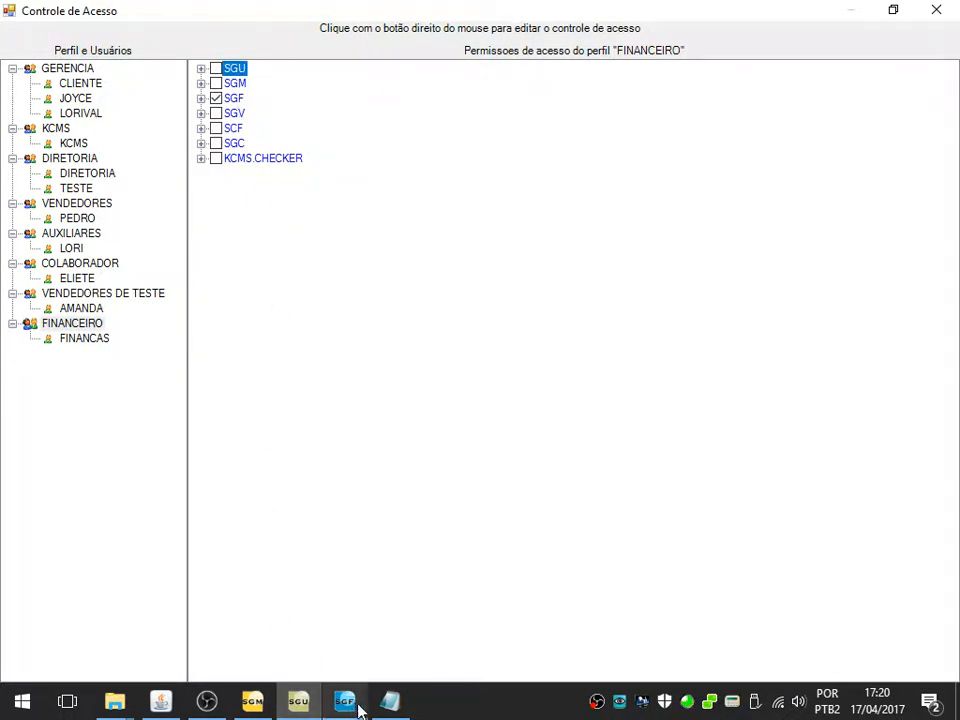
# Exit the running Solus Gestão Financeiro session and close the access control window
pyautogui.click(350, 703)
pyautogui.press('Escape')
pyautogui.click(447, 418)
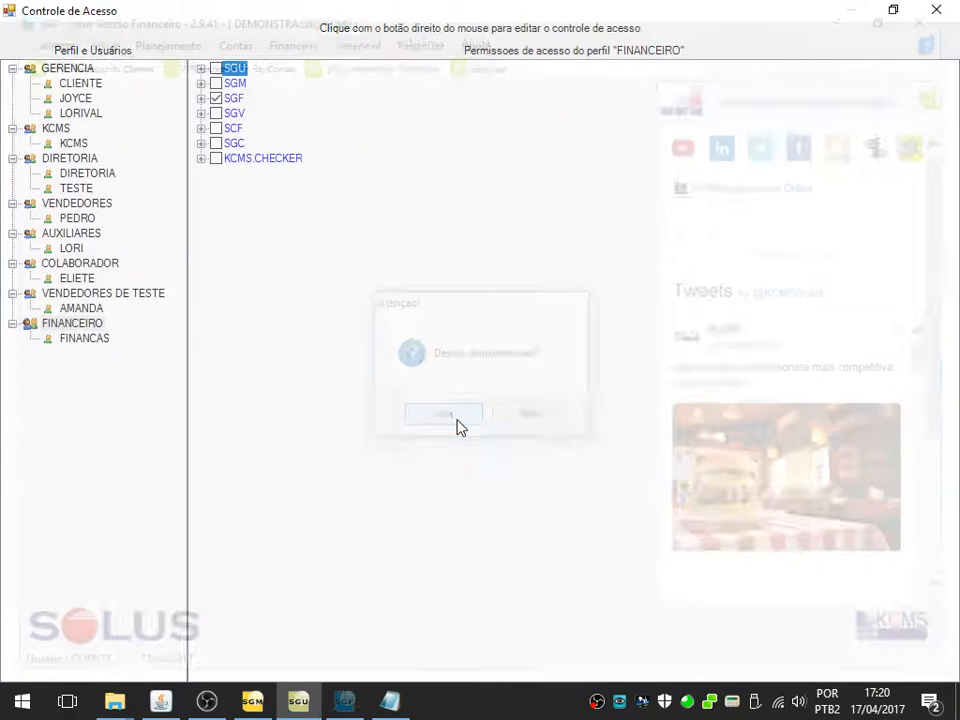
pyautogui.click(934, 10)
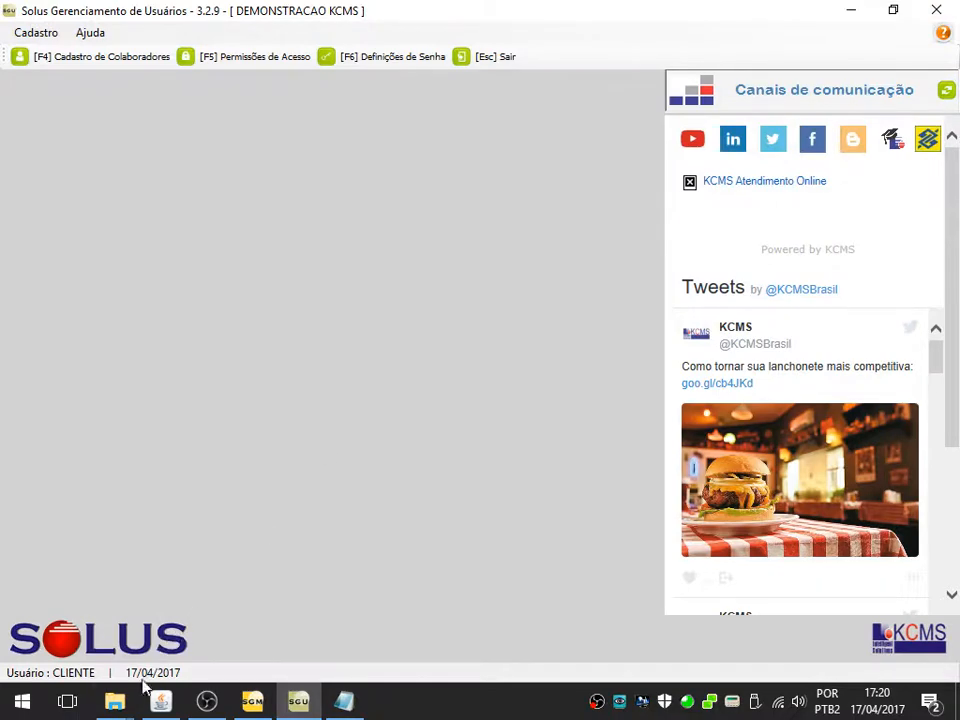
# Launch KCMS SGF Solus Gestao Financeira from the Ícones Atalhos folder and log in as FINANCAS with the account password
pyautogui.moveTo(114, 701)
pyautogui.click(270, 607)
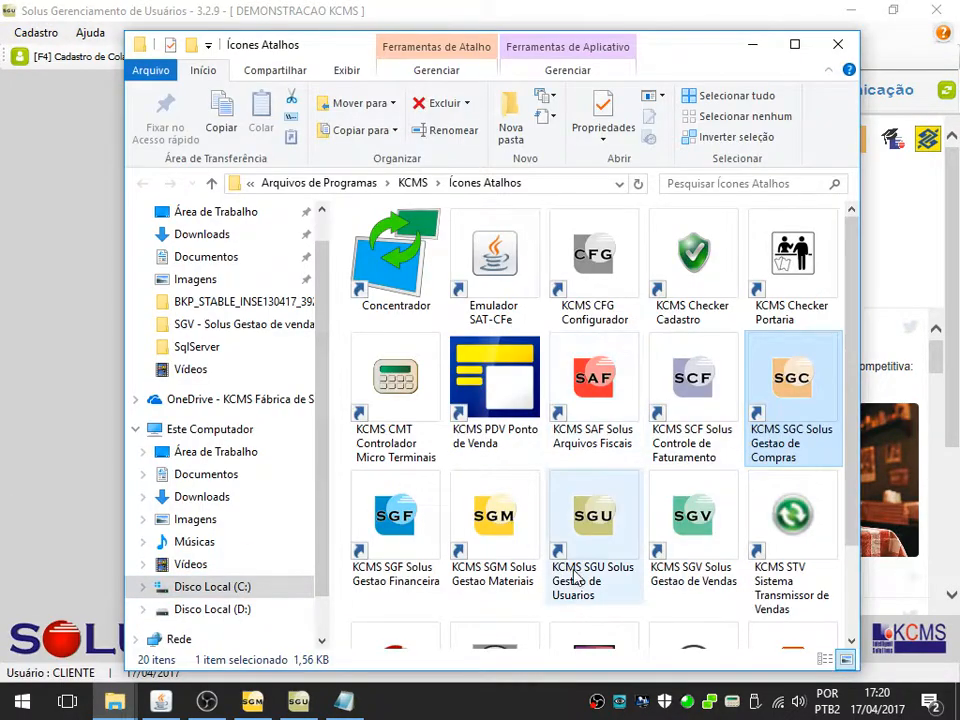
pyautogui.click(405, 528)
pyautogui.doubleClick(405, 528)
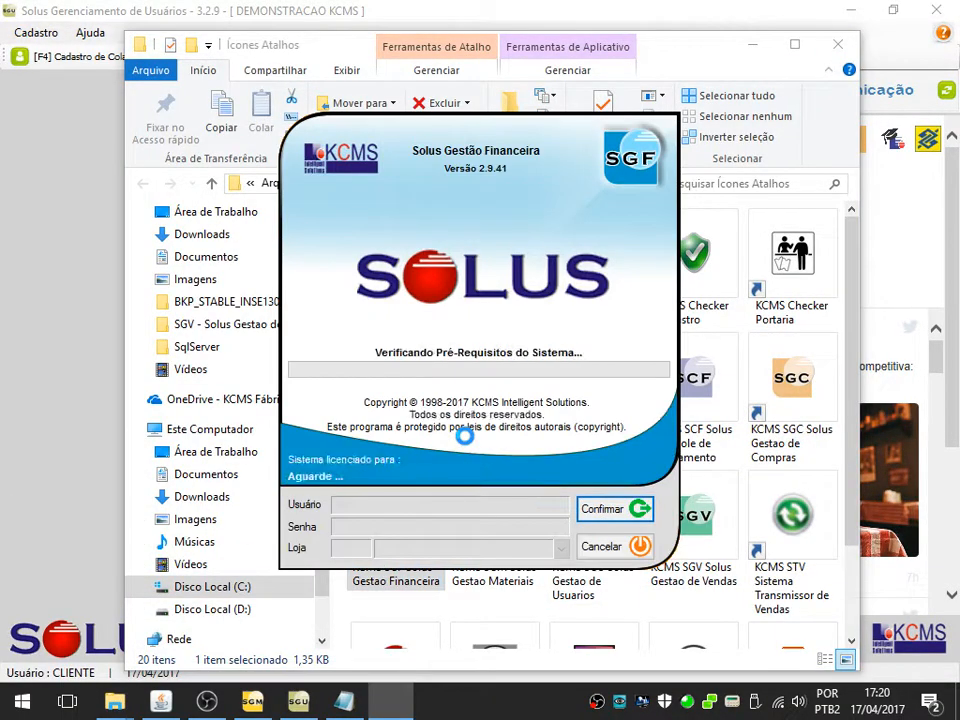
pyautogui.write('FINANCAS')
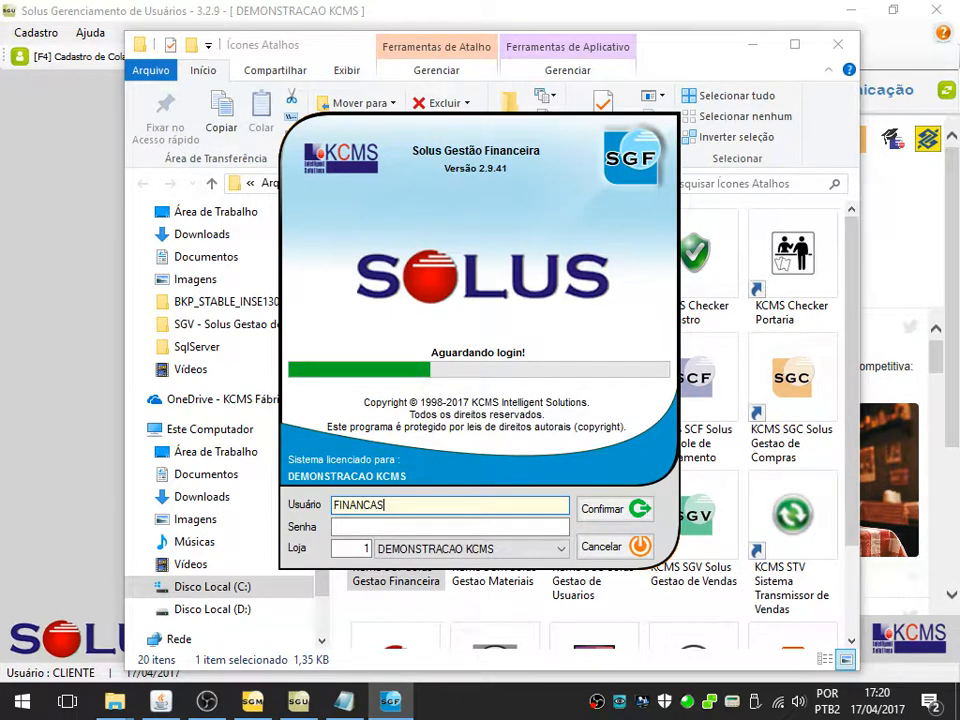
pyautogui.click(452, 527)
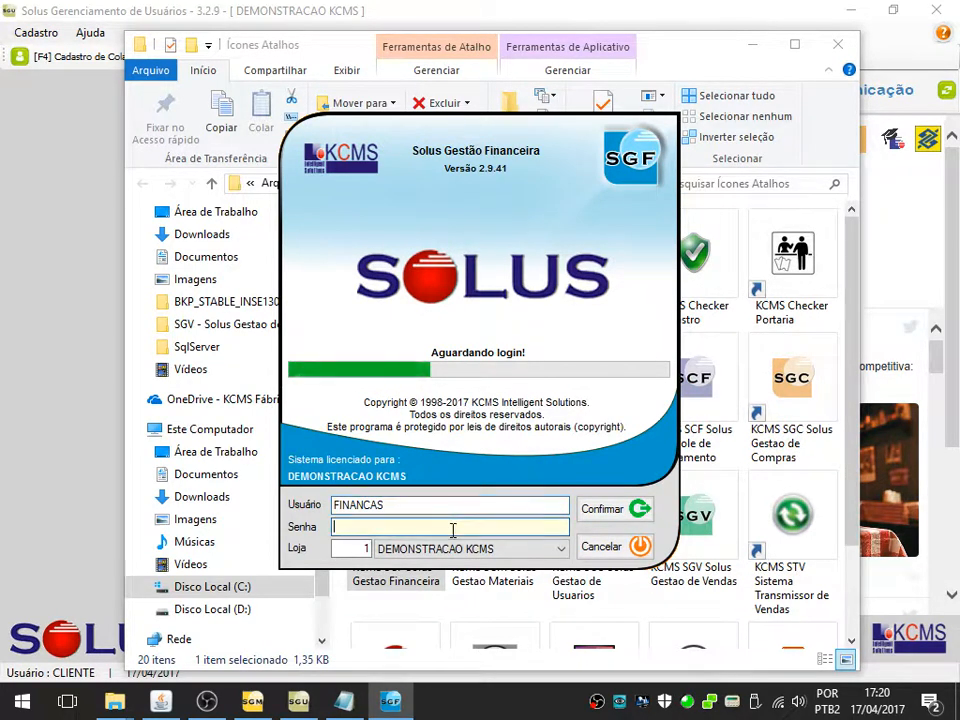
pyautogui.write('*')
pyautogui.click(622, 512)
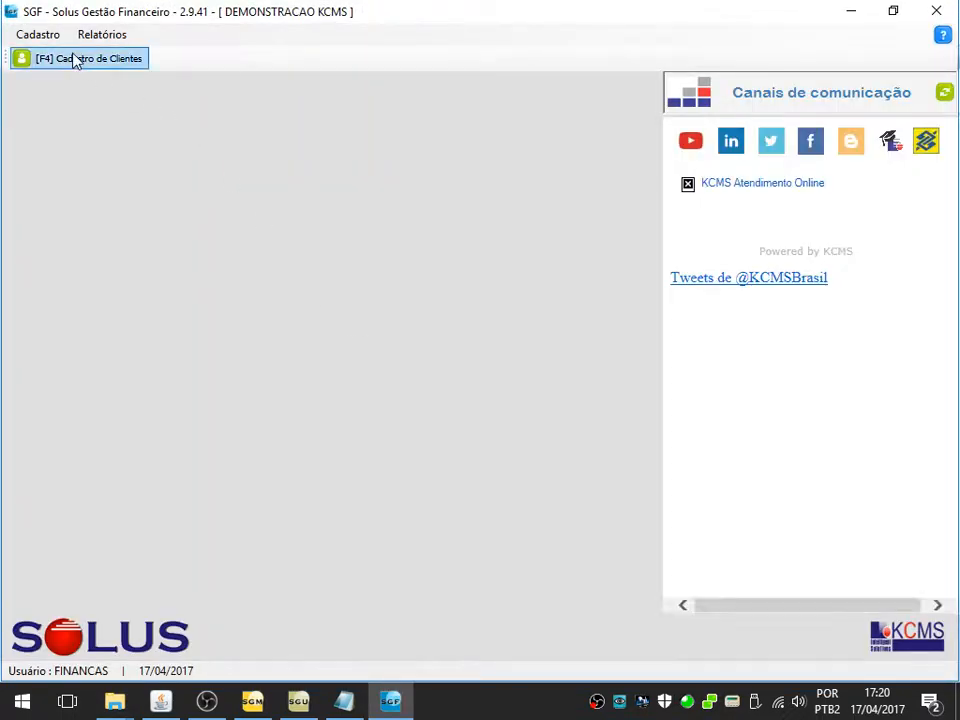
# Check which Cadastro options the FINANCAS user has in Solus Gestão Financeiro
pyautogui.click(38, 34)
pyautogui.moveTo(64, 57)
pyautogui.click(332, 58)
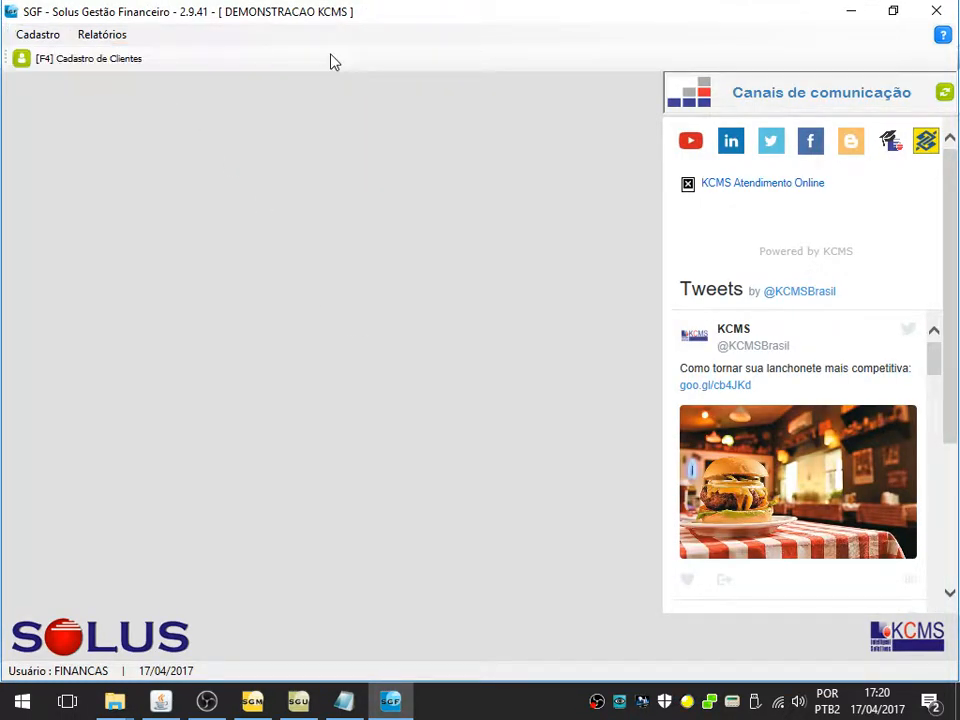
pyautogui.click(805, 96)
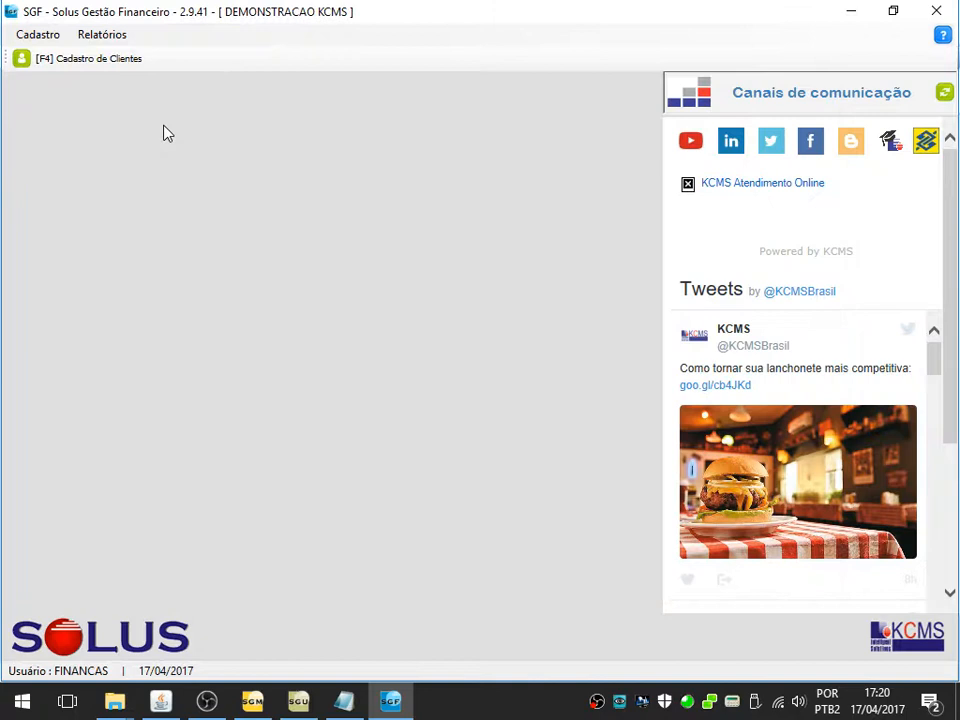
# Check which reports FINANCAS has under Relatórios > Vendas > Pdv, including the Operador and Itens submenus
pyautogui.click(118, 36)
pyautogui.moveTo(130, 56)
pyautogui.click(257, 56)
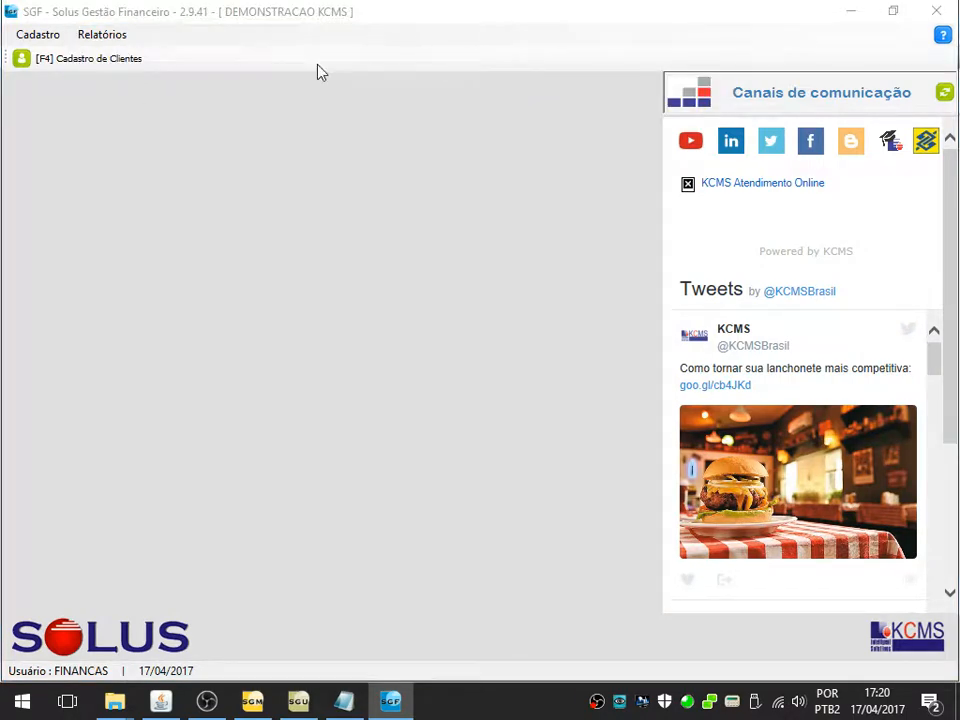
pyautogui.click(110, 37)
pyautogui.moveTo(126, 55)
pyautogui.moveTo(233, 58)
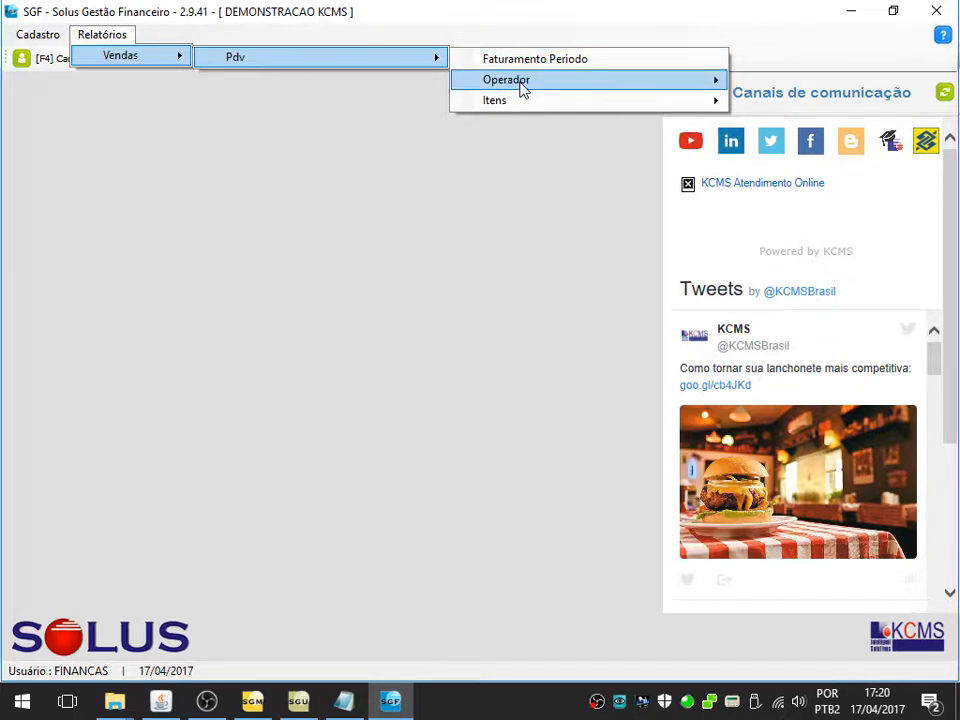
pyautogui.moveTo(526, 103)
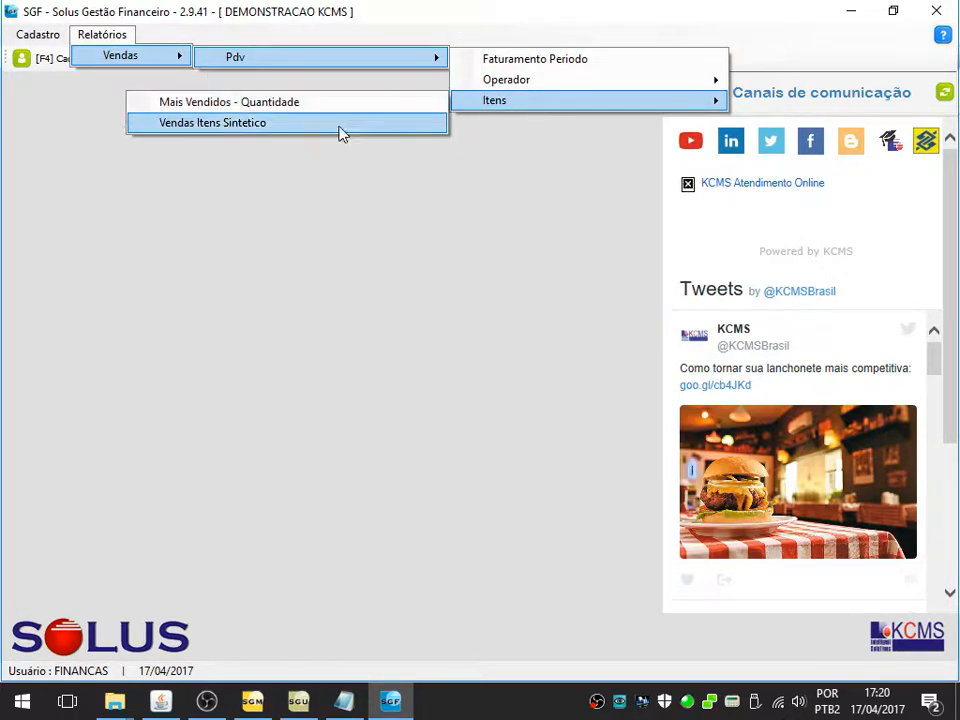
pyautogui.click(419, 191)
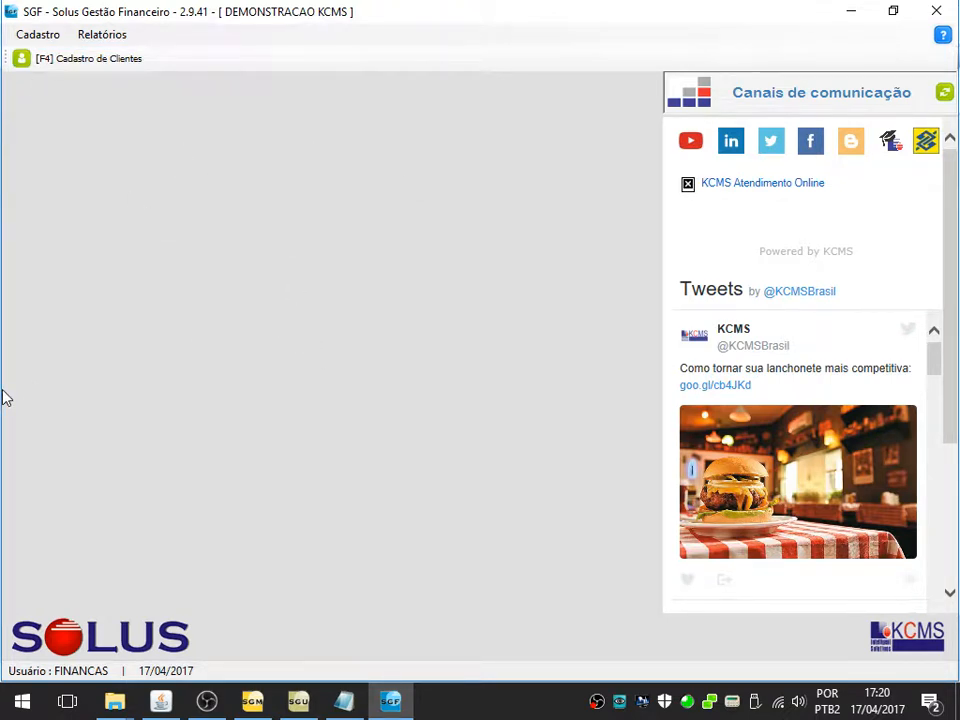
# Switch to Solus Gerenciamento de Usuários, open its access permissions, and bring up the Ícones Atalhos folder
pyautogui.click(298, 701)
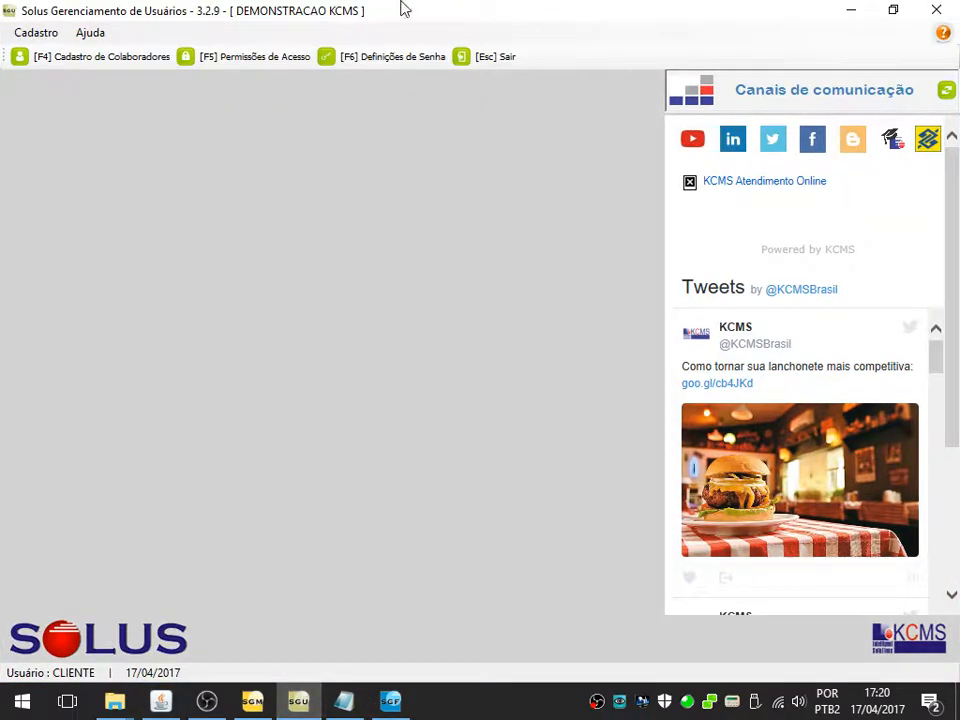
pyautogui.click(294, 58)
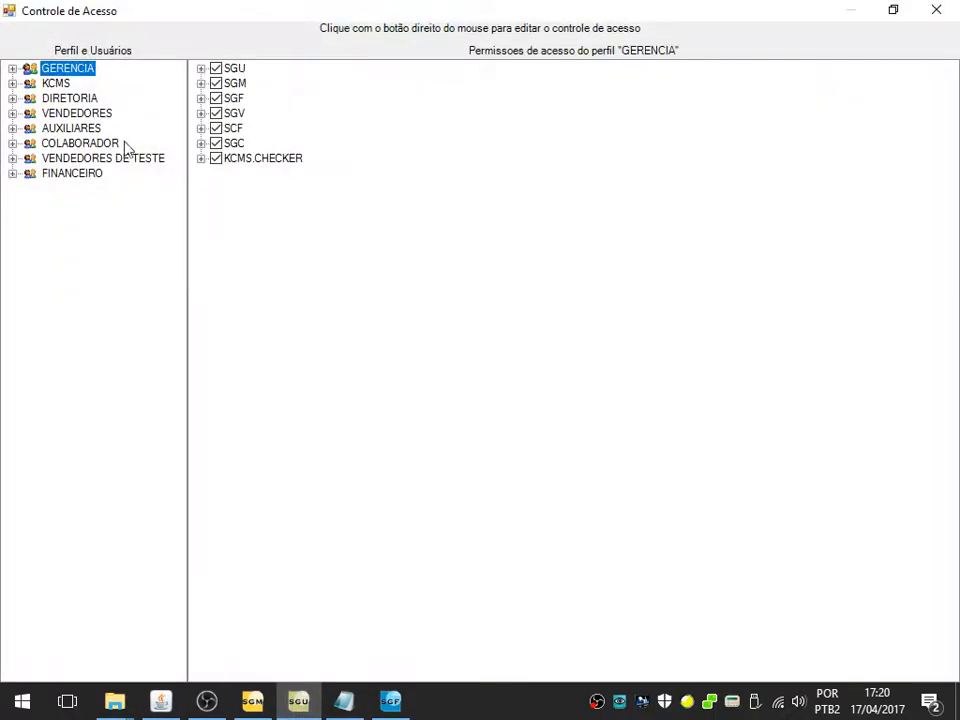
pyautogui.click(115, 701)
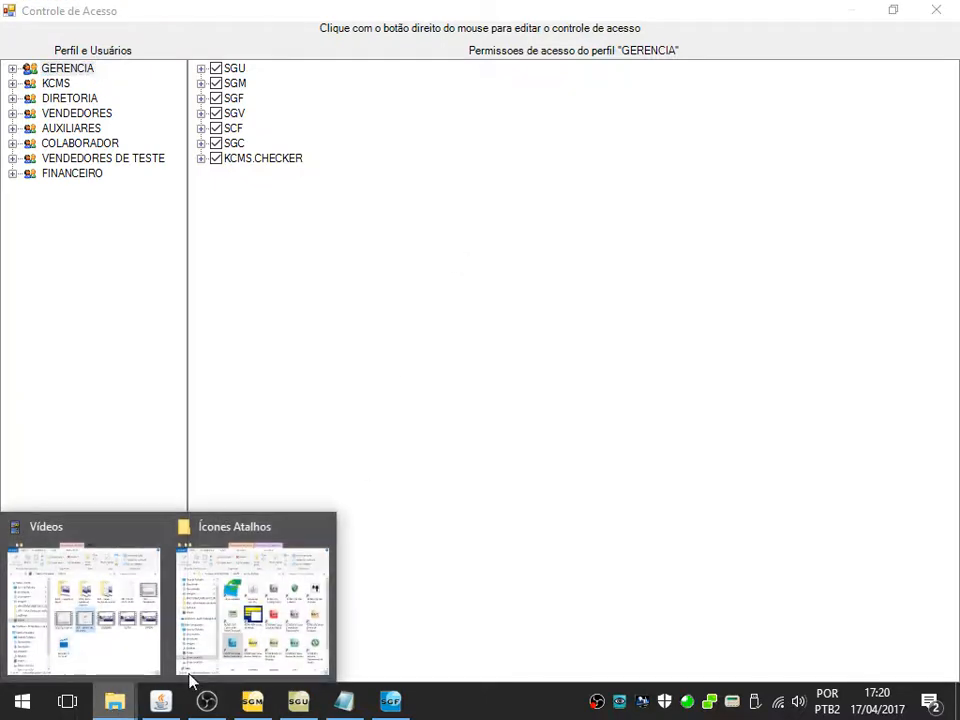
pyautogui.click(250, 618)
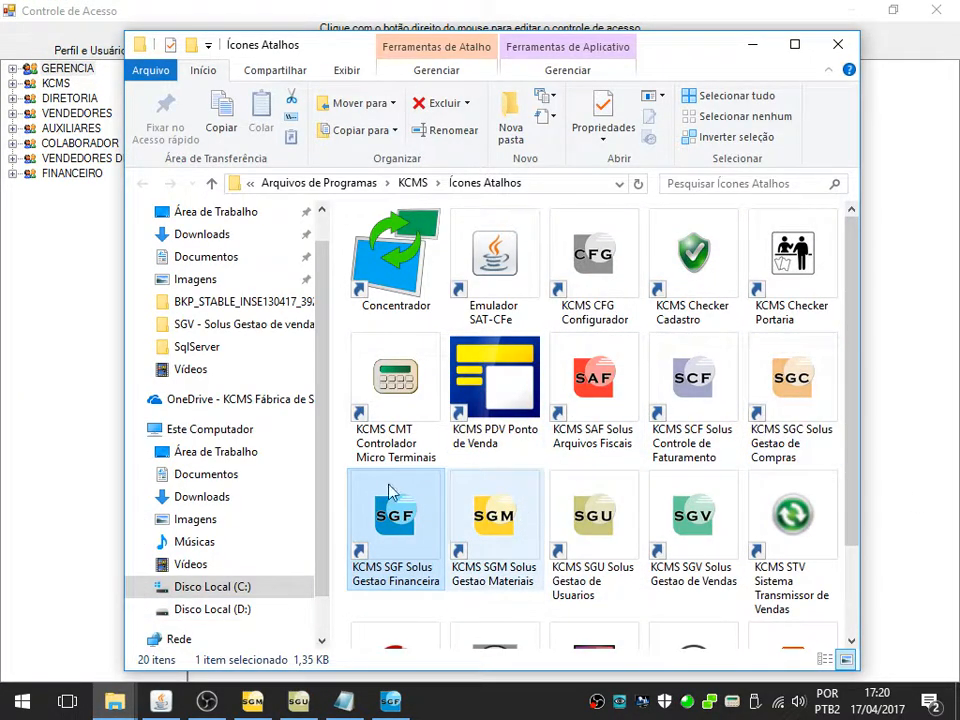
# Expand the FINANCEIRO profile in Controle de Acesso and open the FINANCAS user's record to check its Administrador option
pyautogui.click(54, 305)
pyautogui.doubleClick(22, 175)
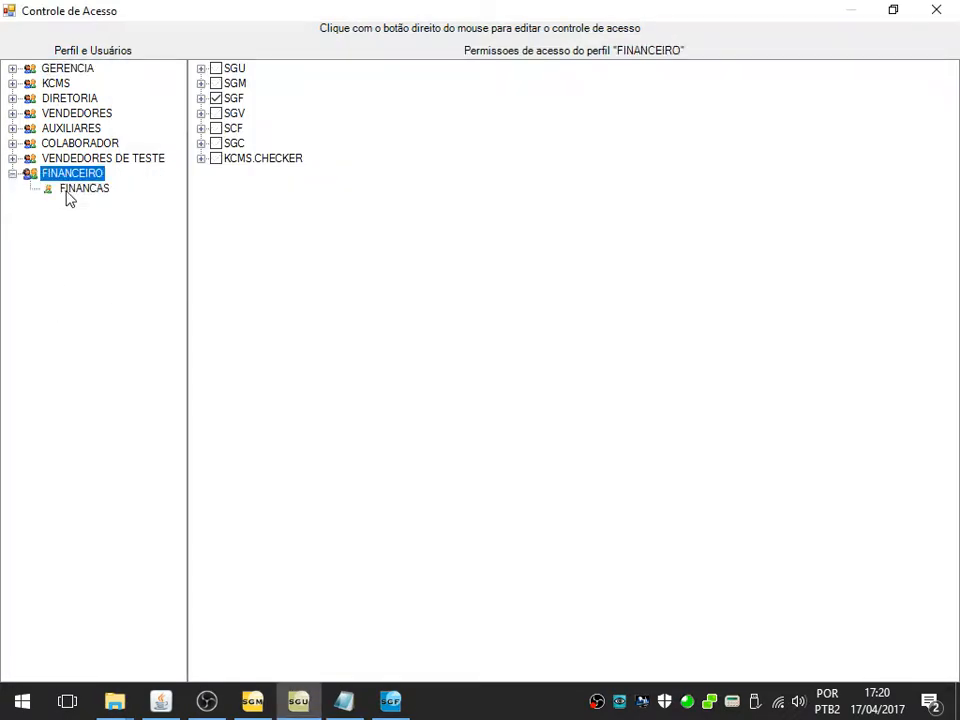
pyautogui.click(68, 190)
pyautogui.doubleClick(68, 193)
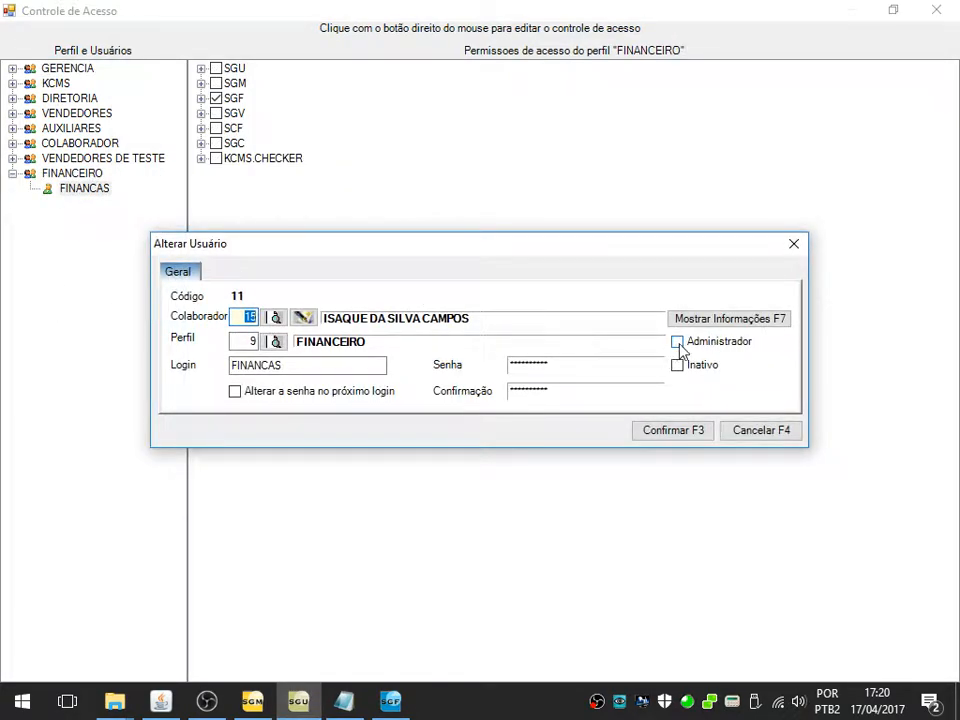
# Launch KCMS SGV Solus Gestao de Vendas from the desktop's KCMS SOLUS folder and log in as CLIENTE with the account password
pyautogui.rightClick(476, 700)
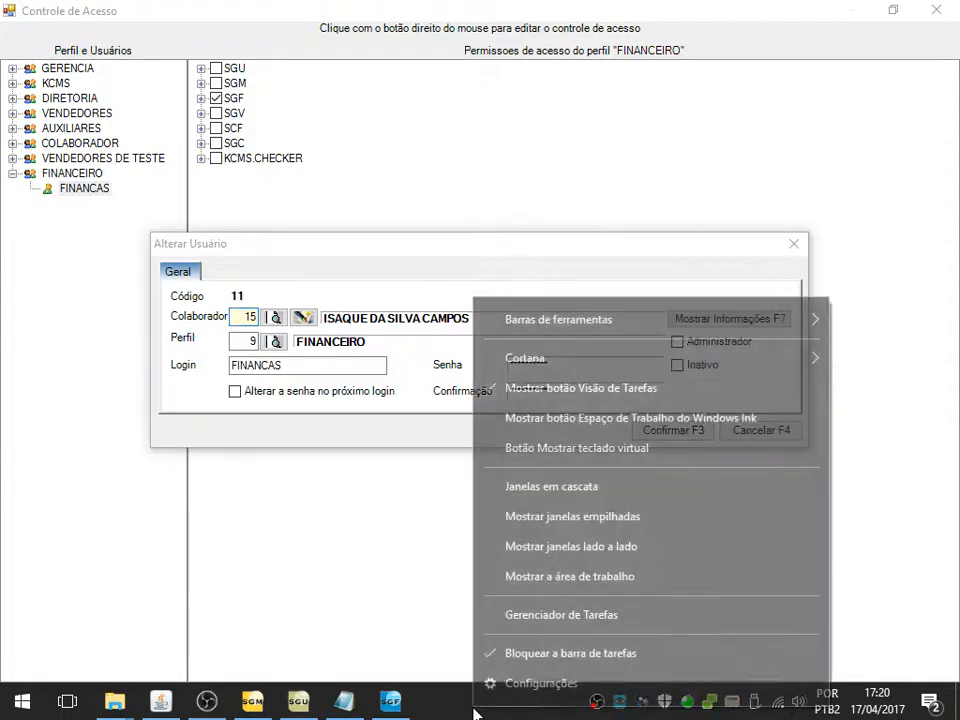
pyautogui.click(561, 578)
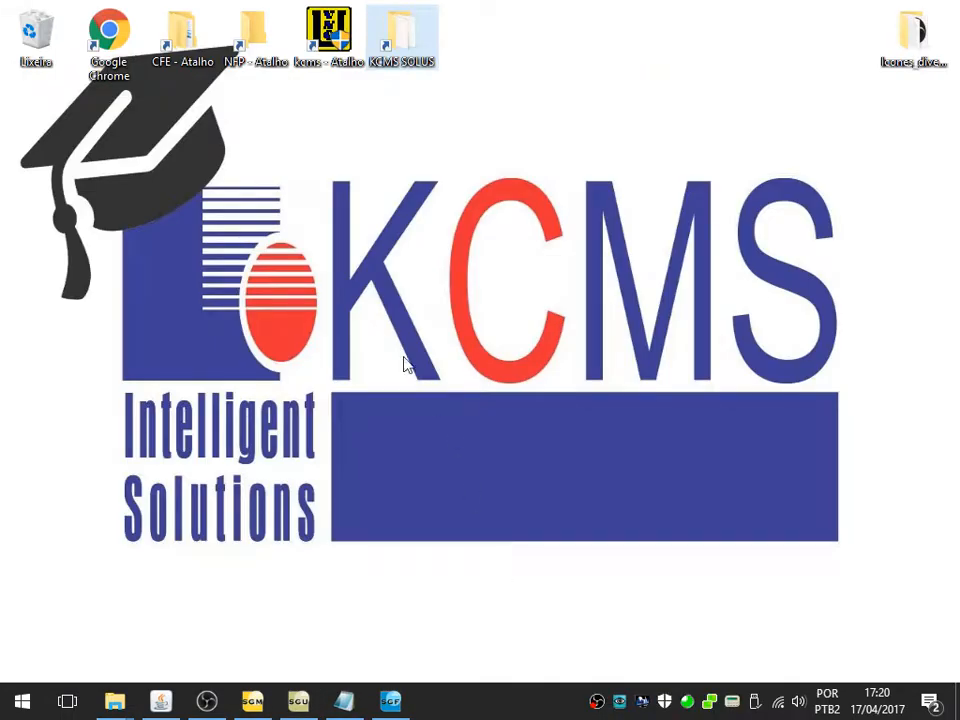
pyautogui.doubleClick(405, 49)
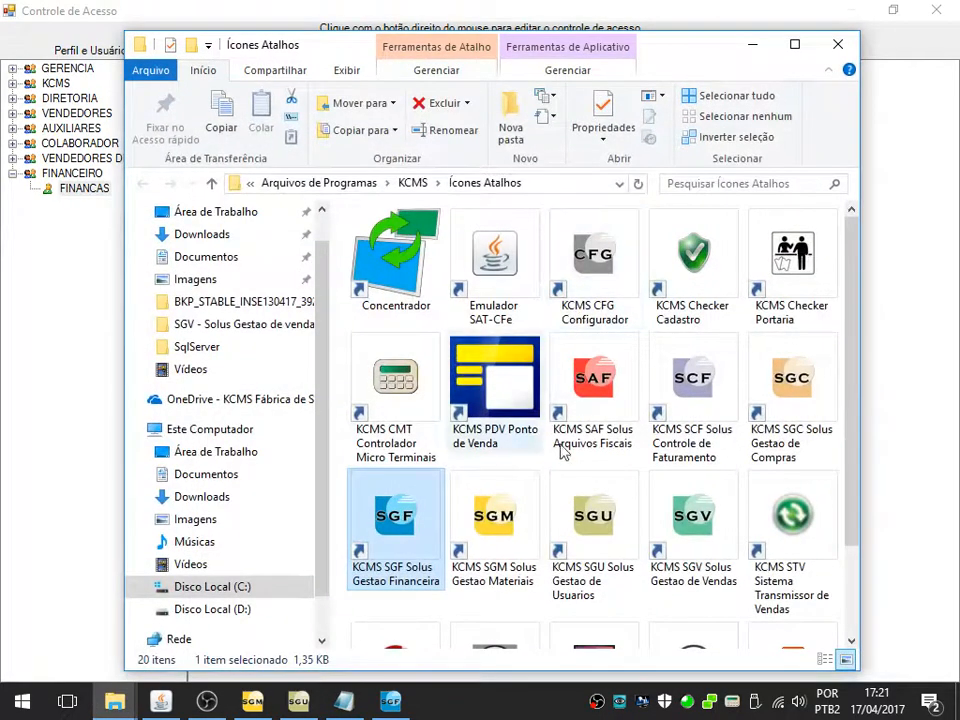
pyautogui.doubleClick(728, 548)
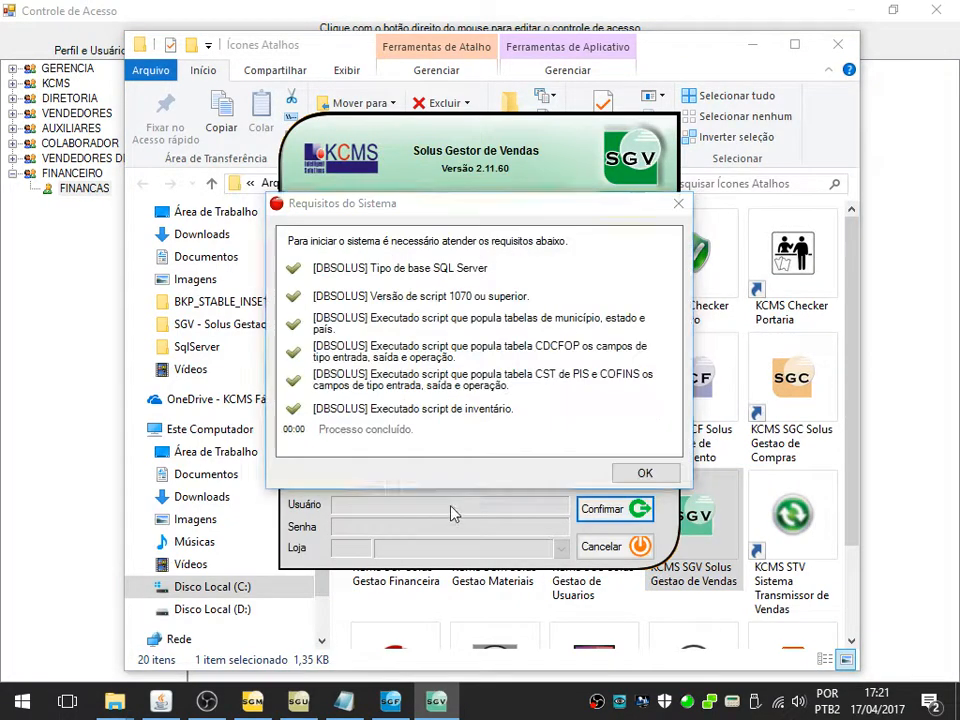
pyautogui.write('CLIENTE')
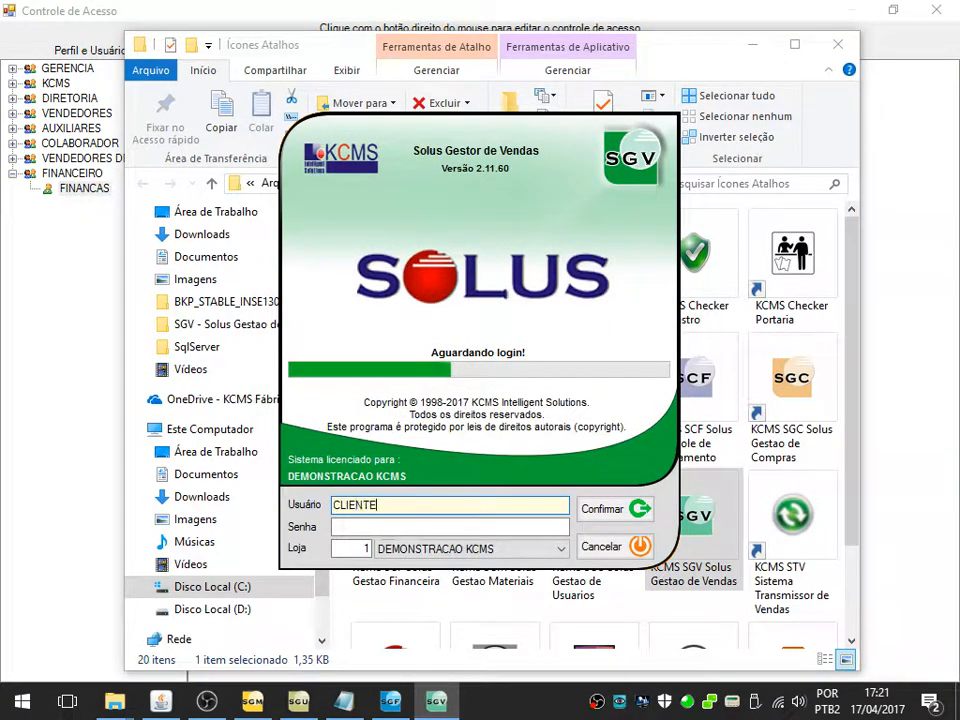
pyautogui.press('Tab')
pyautogui.press('Return')
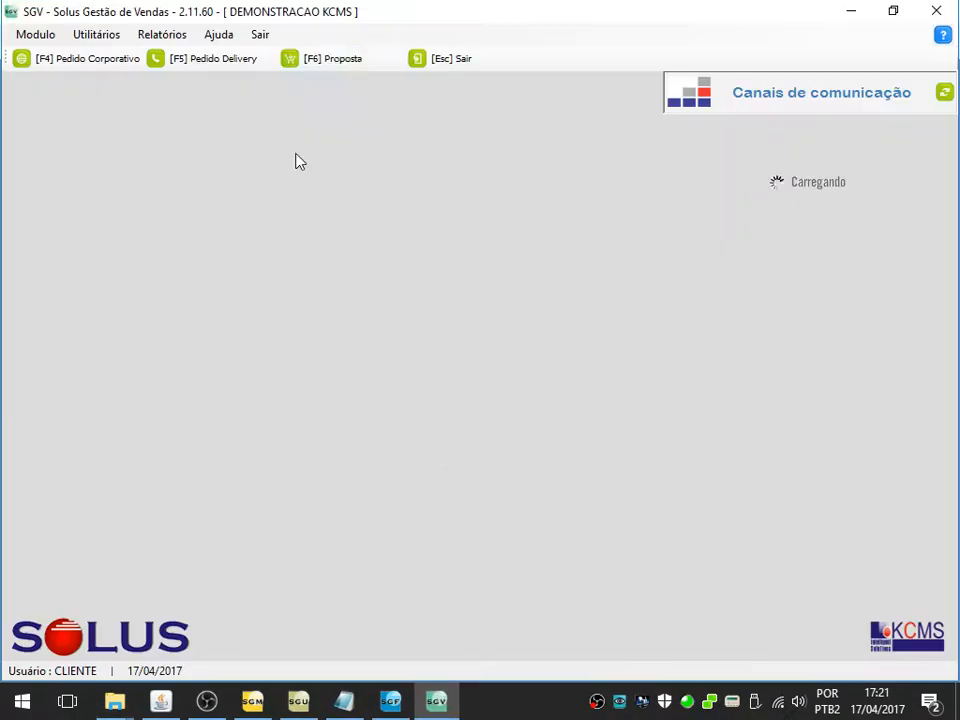
# Start a new Pedido Corporativo for customer CONSUMIDOR and add product code 1, REFRIGERANTE CABROL 350 ML, with seller 1
pyautogui.click(122, 62)
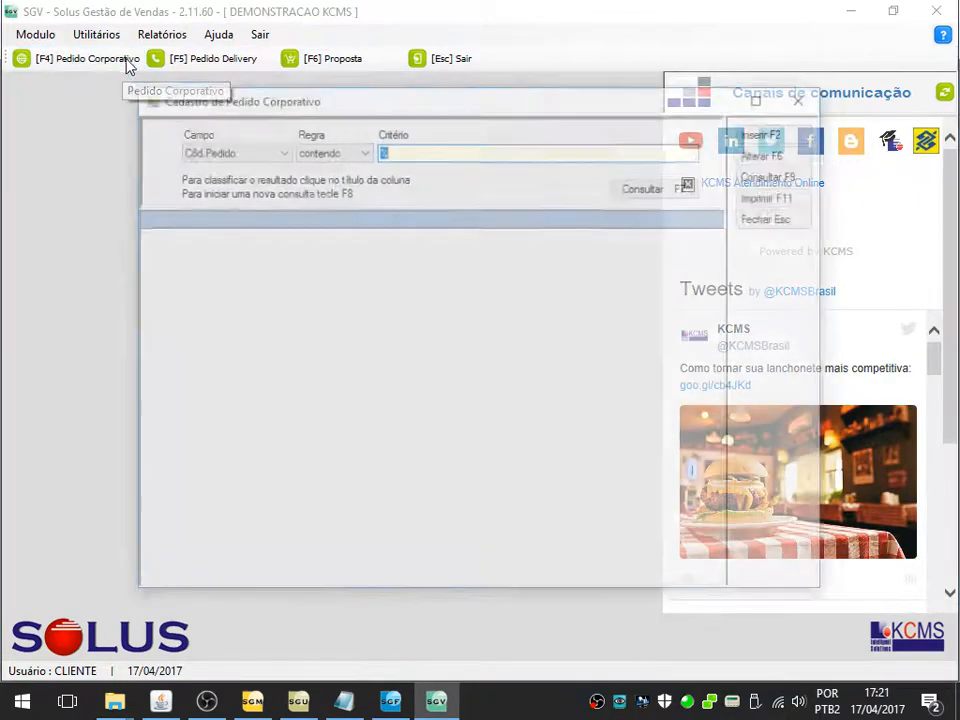
pyautogui.click(745, 134)
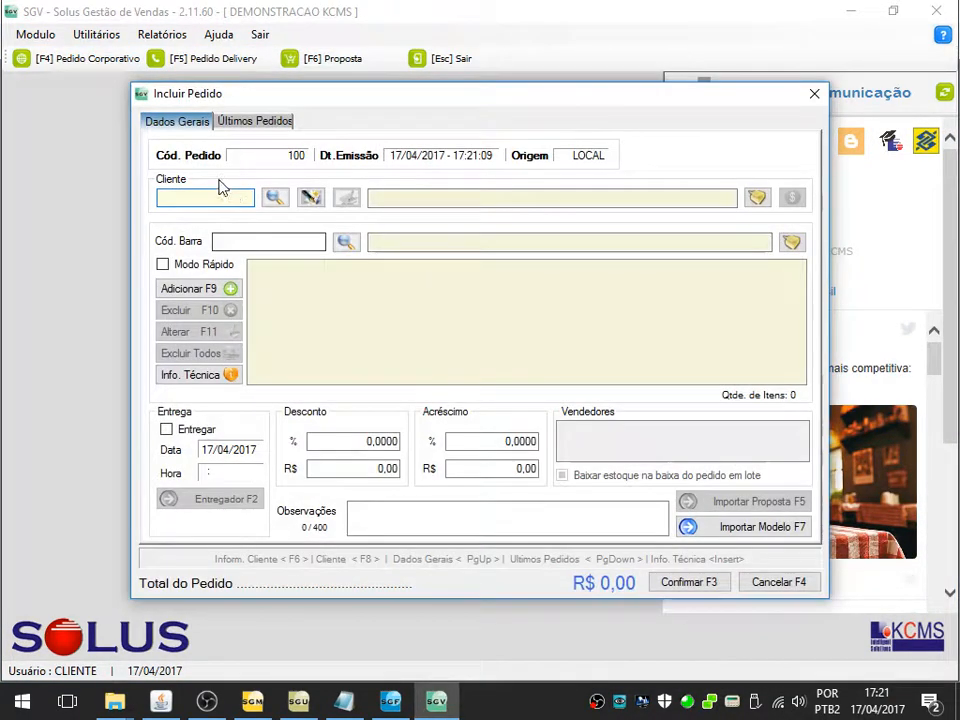
pyautogui.press('Return')
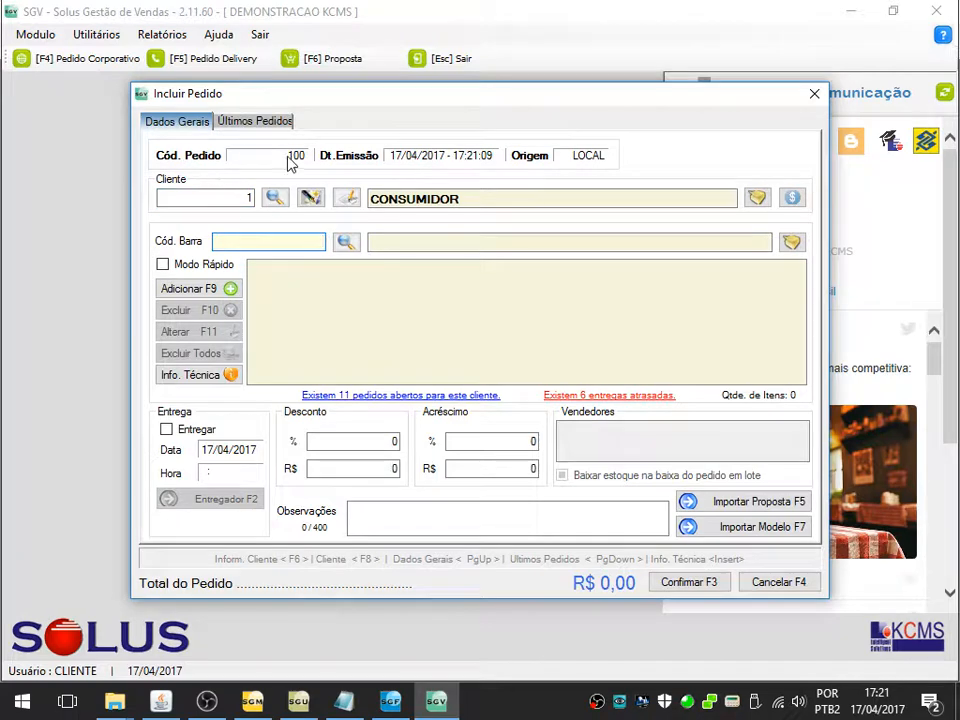
pyautogui.write('1')
pyautogui.press('Return')
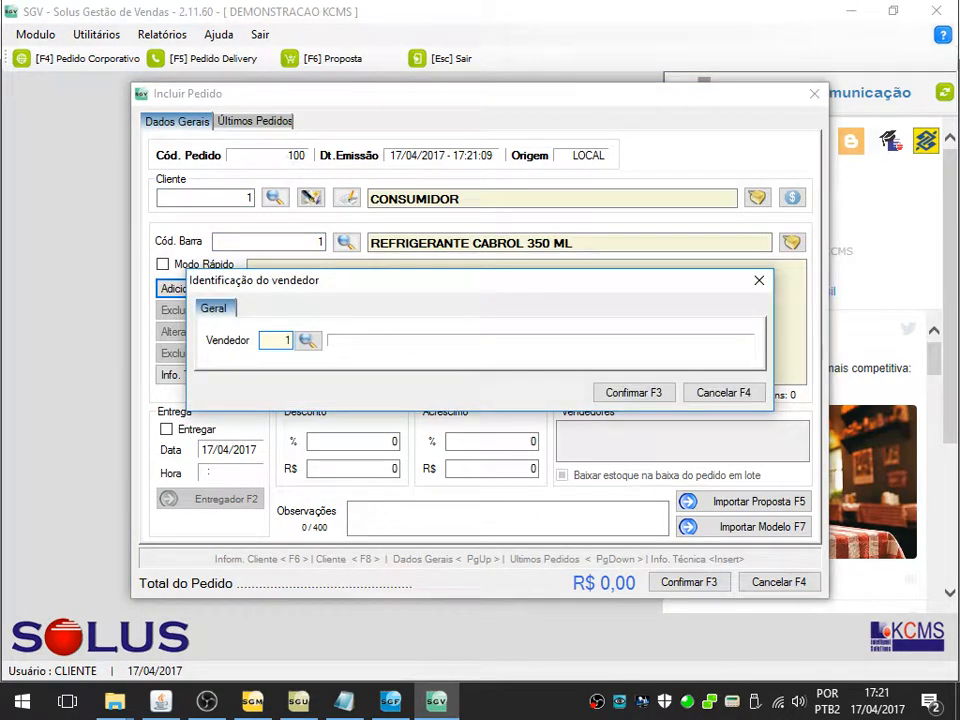
pyautogui.press('Return')
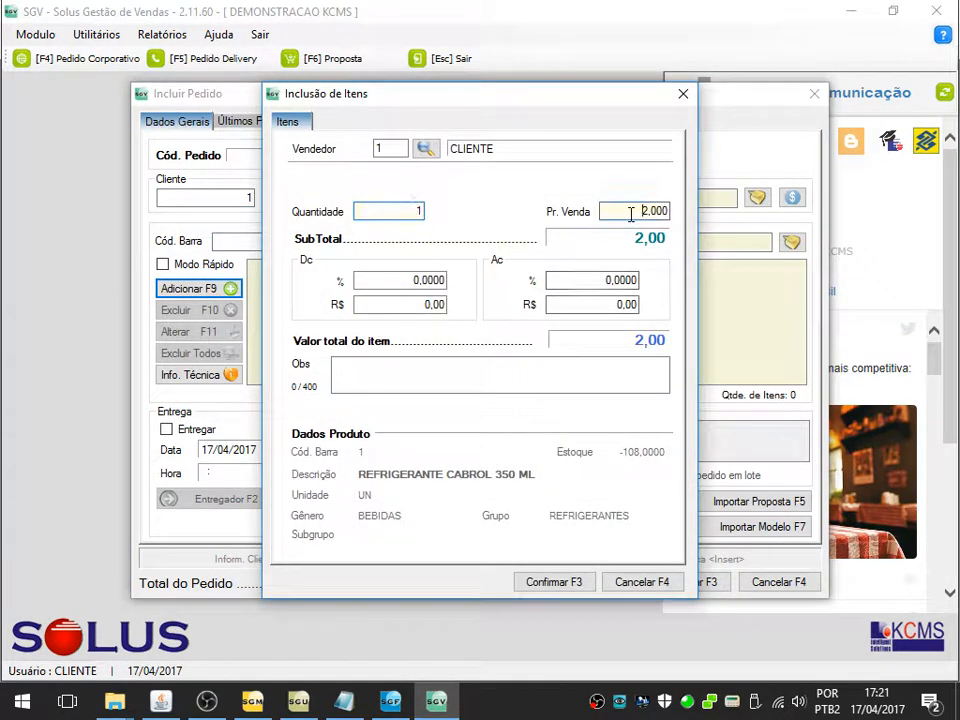
# Try to apply a 99% discount to the REFRIGERANTE CABROL 350 ML item
pyautogui.click(659, 209)
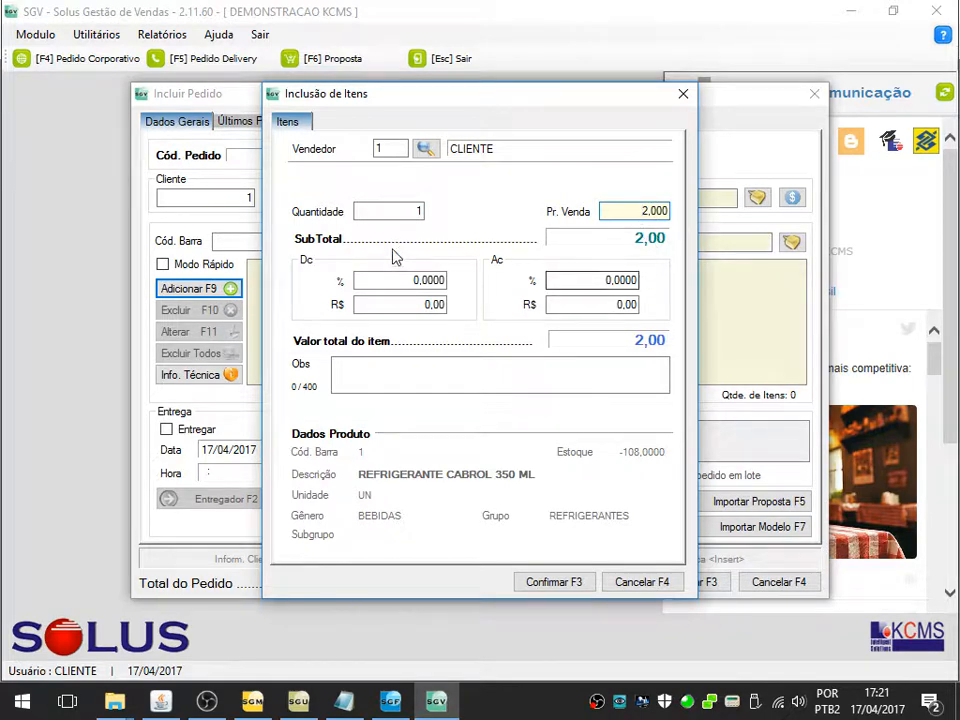
pyautogui.click(403, 281)
pyautogui.write('99')
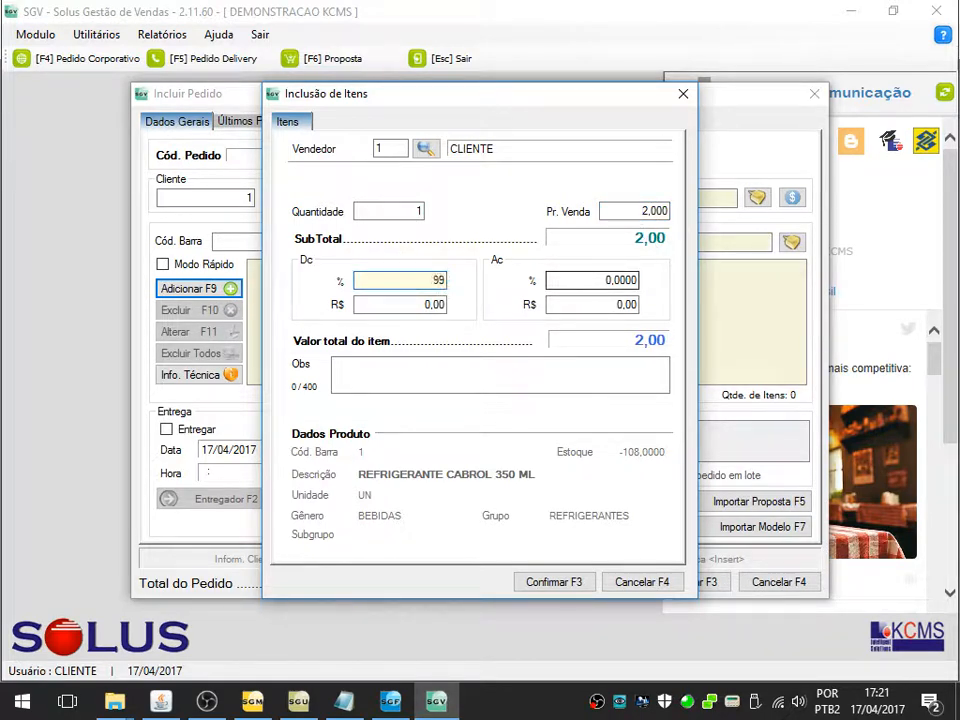
pyautogui.press('Tab')
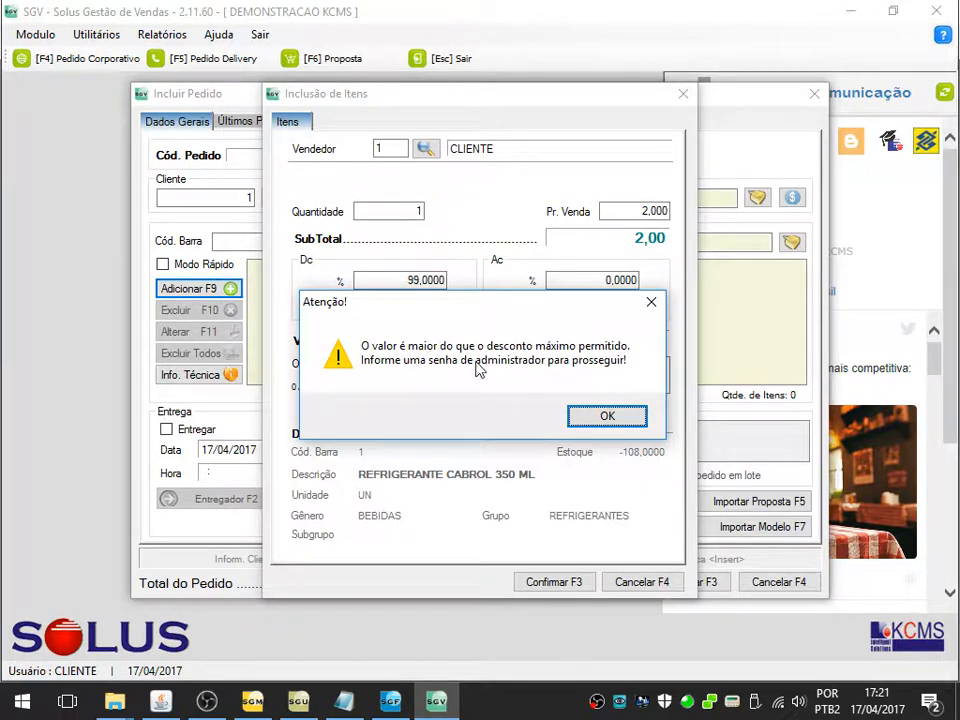
# Try to authorize the discount with the FINANCAS login and its account password, and dismiss the administrator authorization request
pyautogui.click(604, 414)
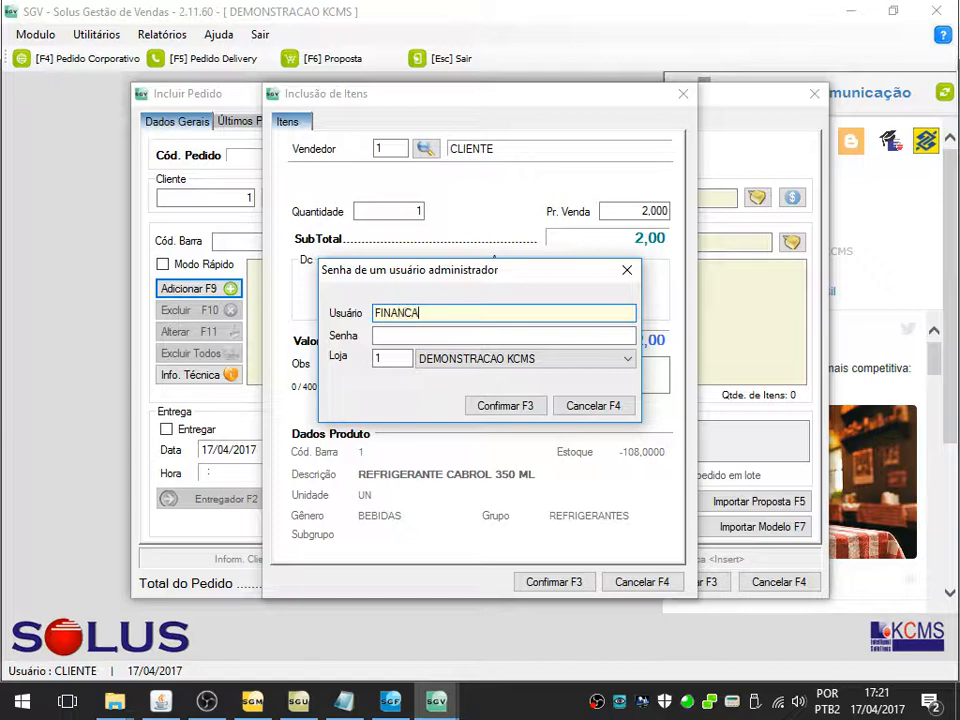
pyautogui.write('S')
pyautogui.press('Tab')
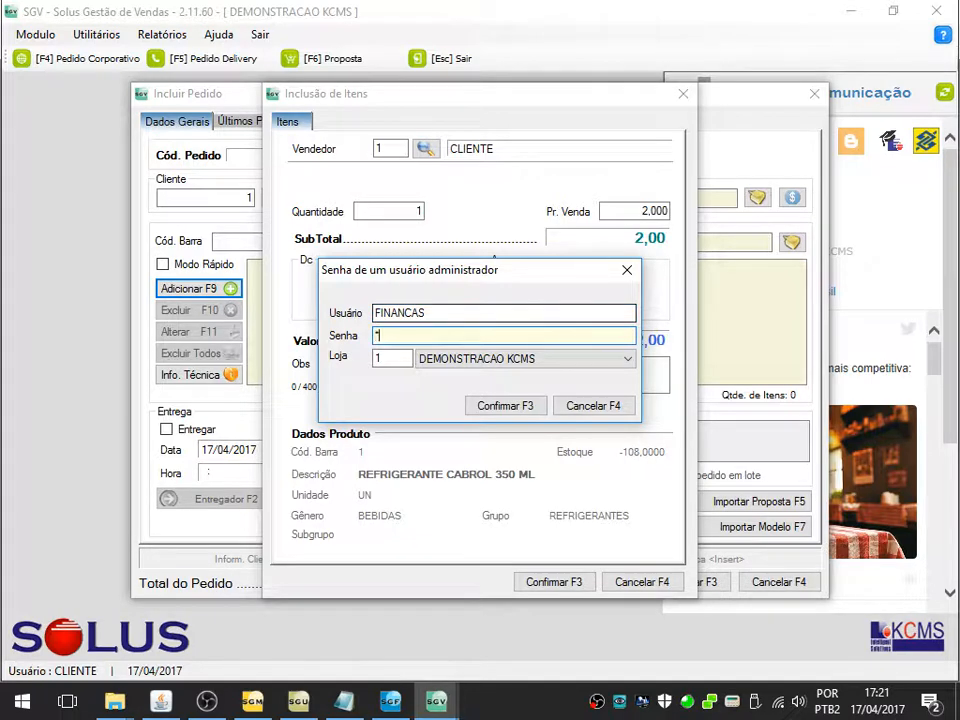
pyautogui.click(505, 405)
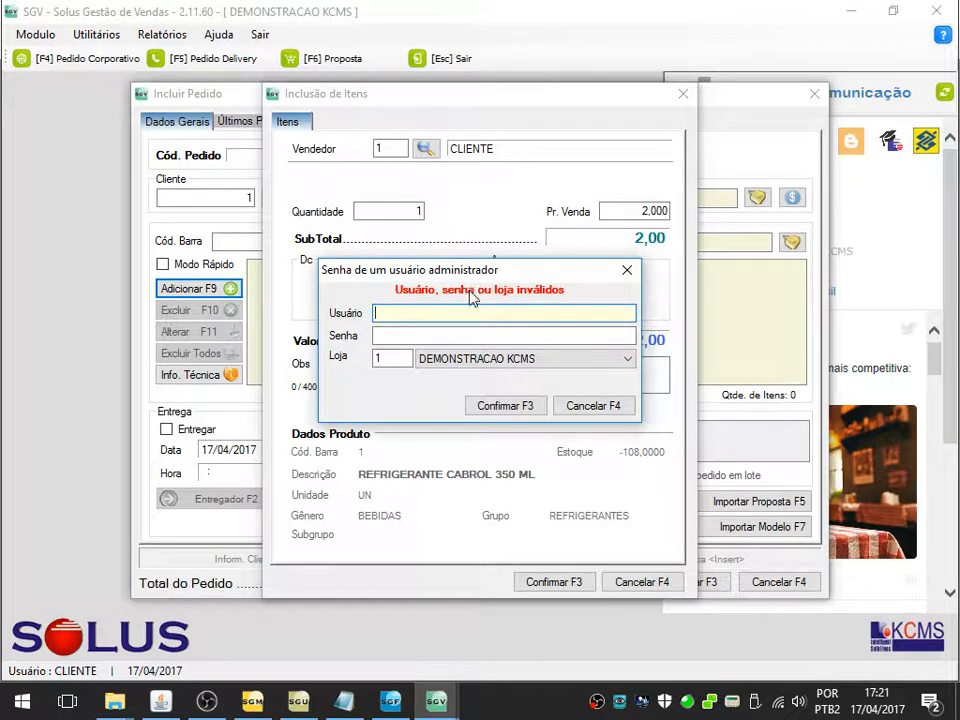
pyautogui.click(298, 700)
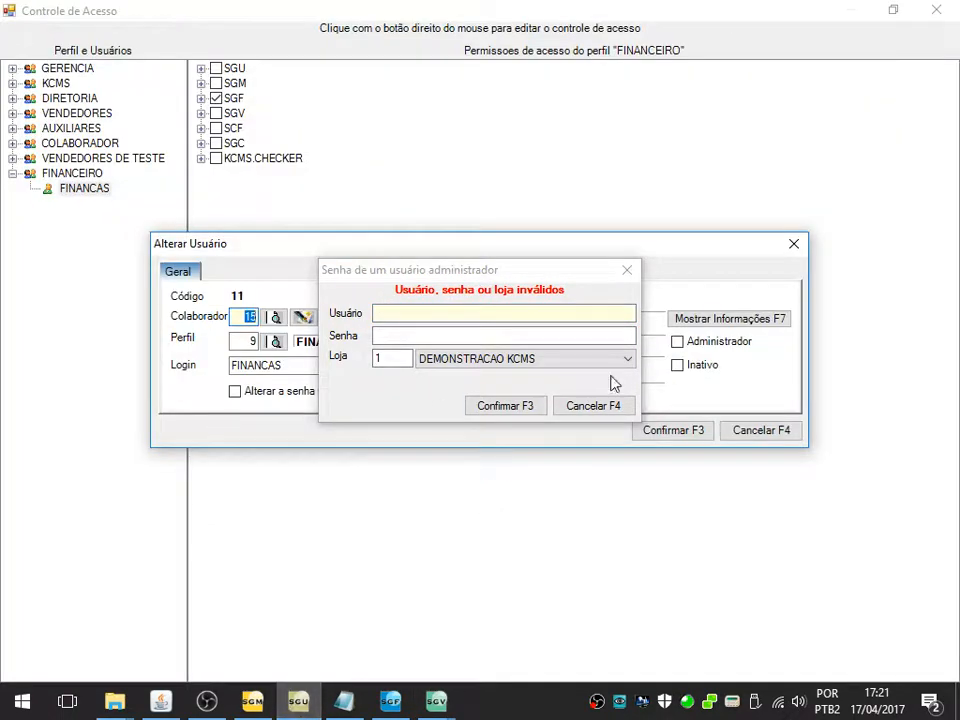
pyautogui.click(627, 270)
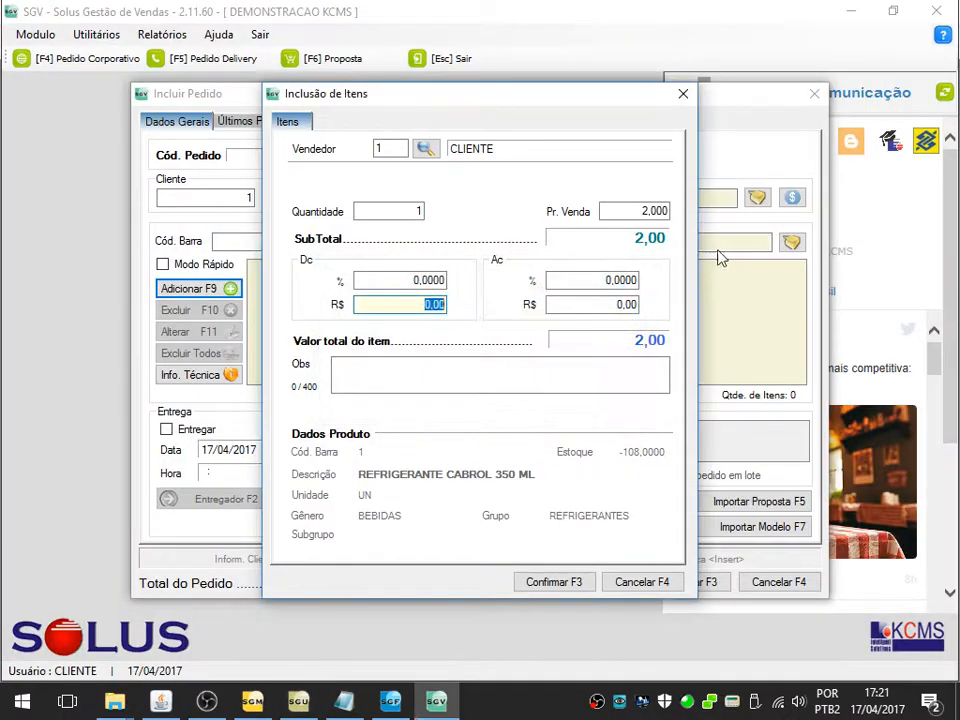
# Switch to Solus Gerenciamento de Usuários, close the FINANCAS record and check the Administrador option of the user under VENDEDORES DE TESTE
pyautogui.click(290, 703)
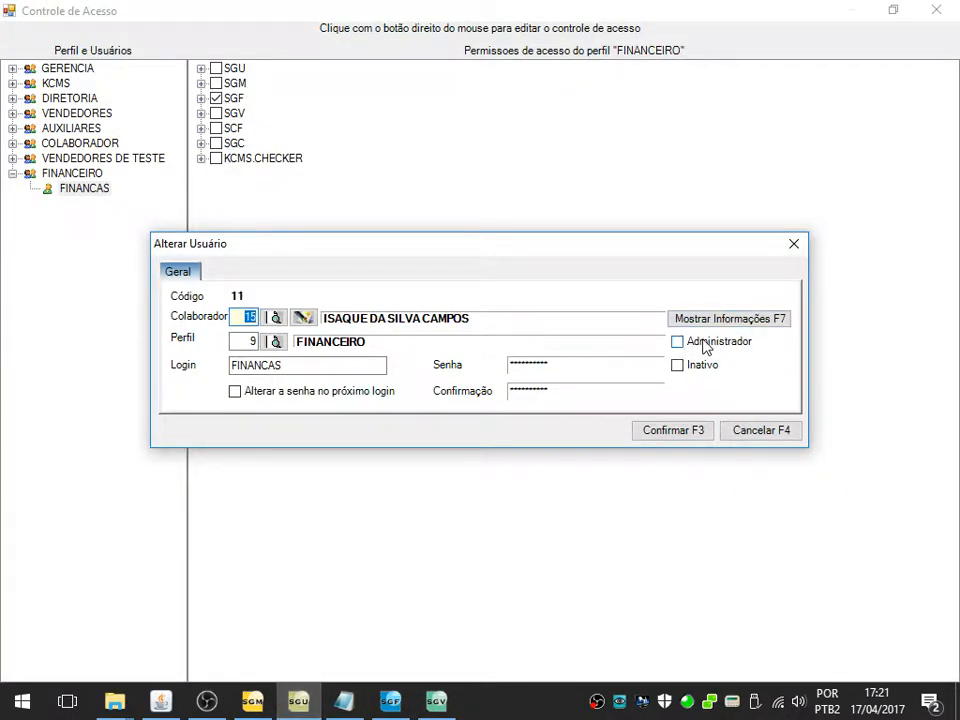
pyautogui.click(794, 244)
pyautogui.click(12, 158)
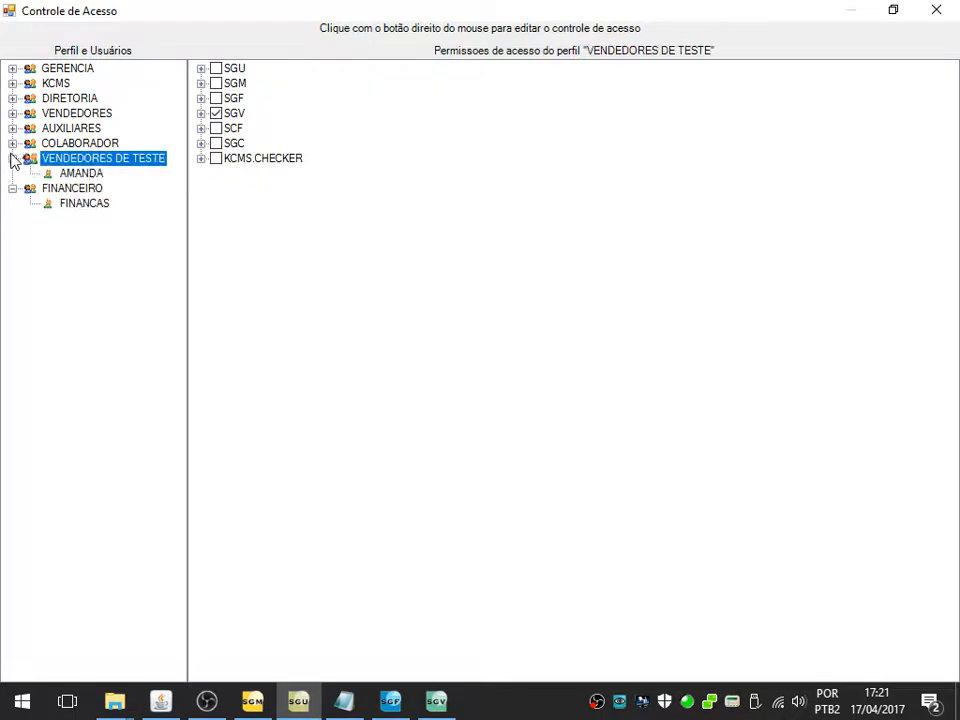
pyautogui.doubleClick(72, 176)
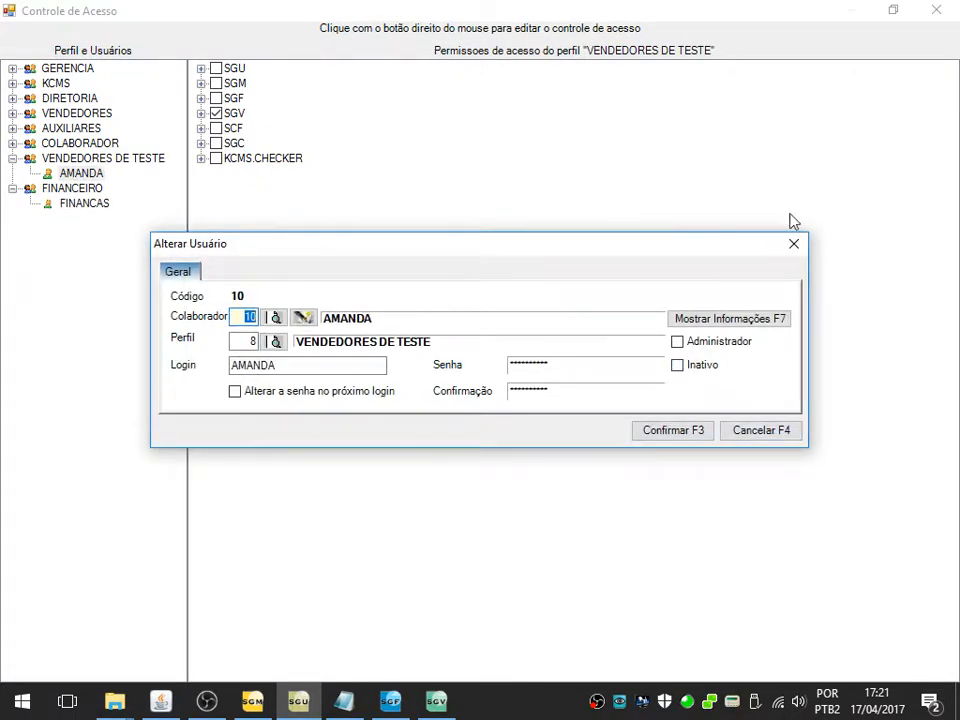
pyautogui.click(794, 244)
# Check the Administrador option in the record of the user under the COLABORADOR profile and close the record
pyautogui.click(12, 143)
pyautogui.click(78, 158)
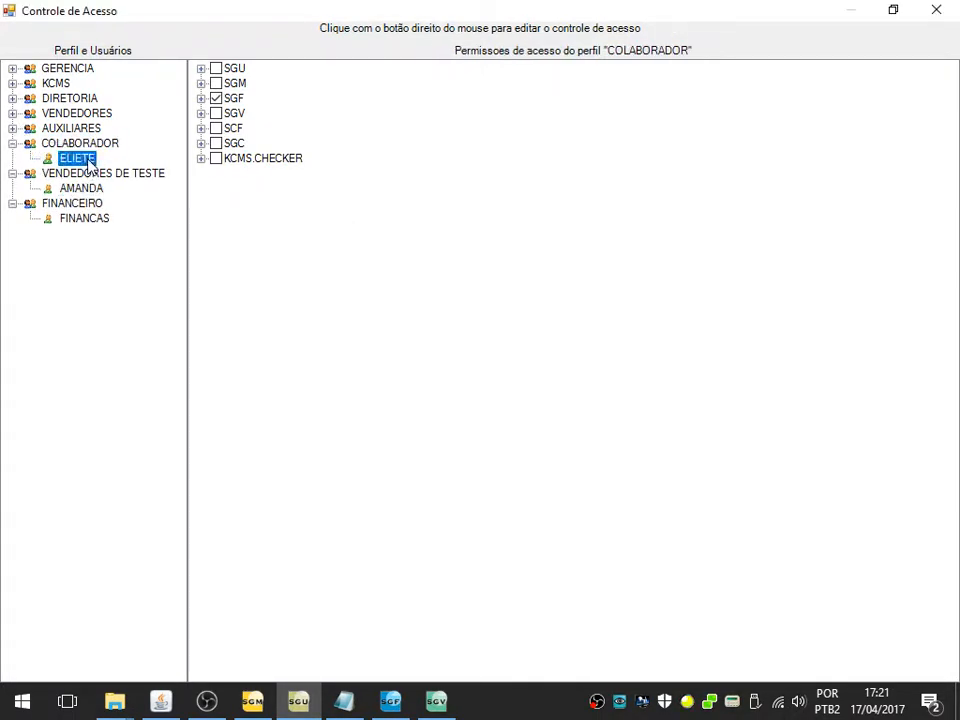
pyautogui.doubleClick(89, 163)
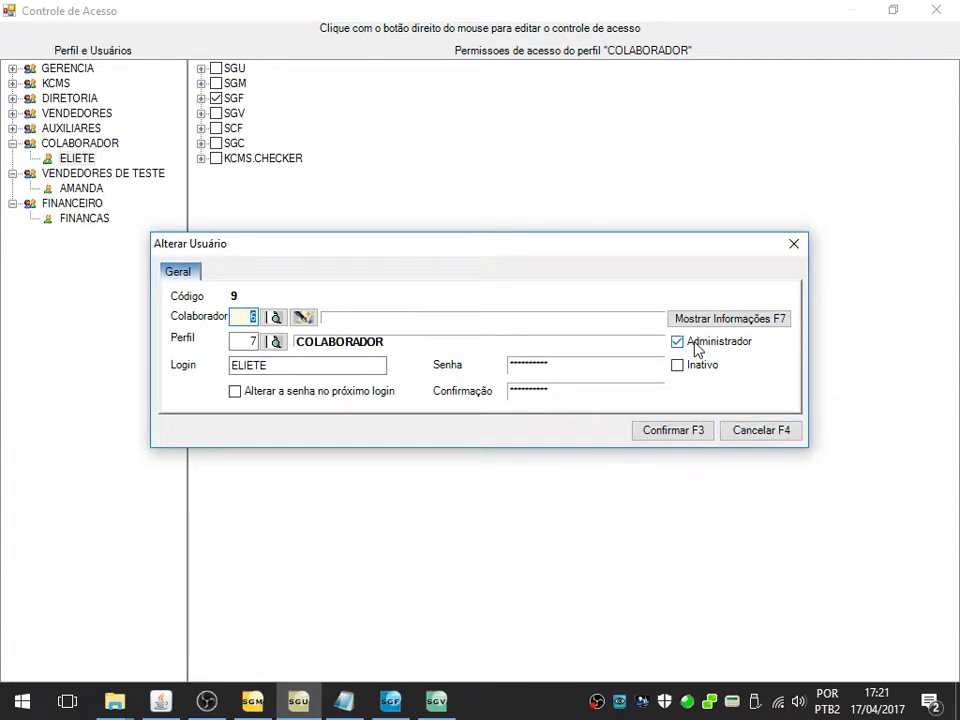
pyautogui.click(793, 244)
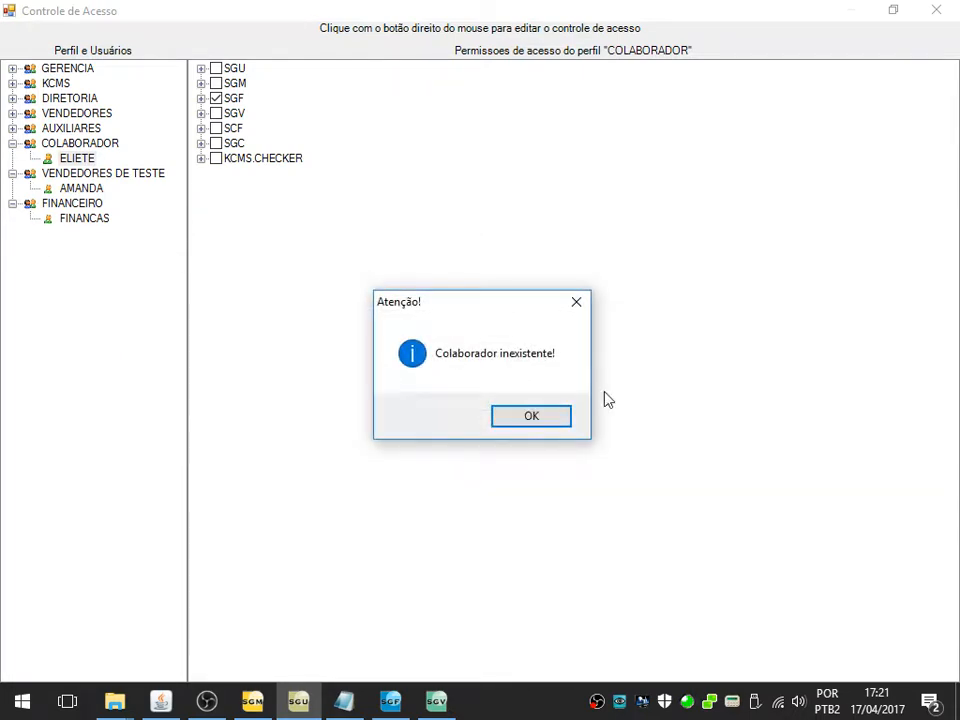
pyautogui.click(519, 412)
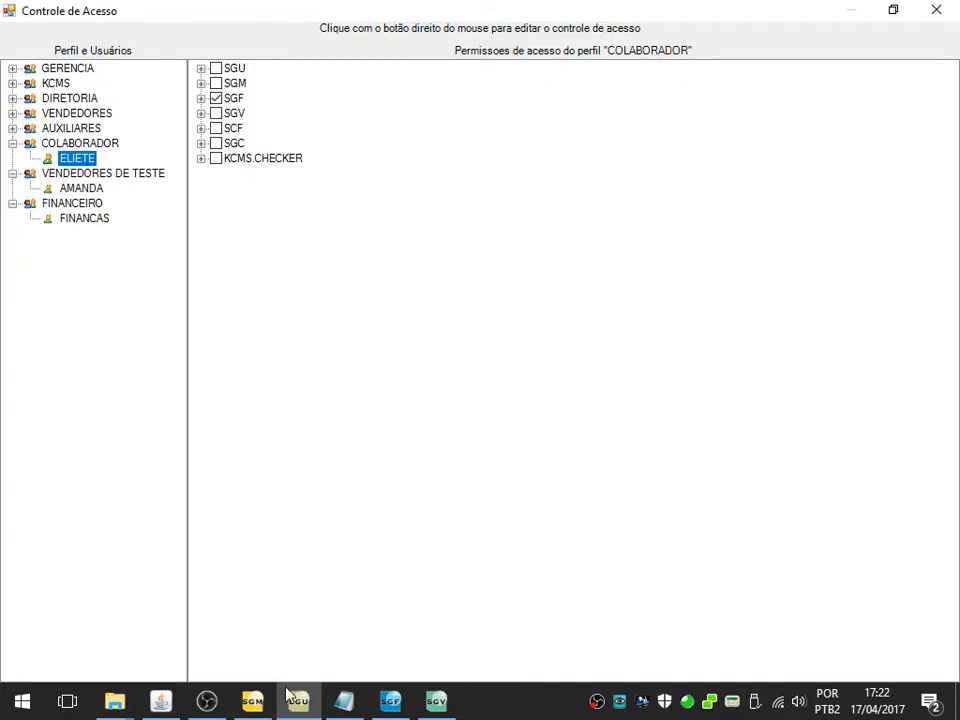
# Glance at the shortcuts in the Ícones Atalhos folder, return to Controle de Acesso and close it
pyautogui.moveTo(124, 707)
pyautogui.click(208, 647)
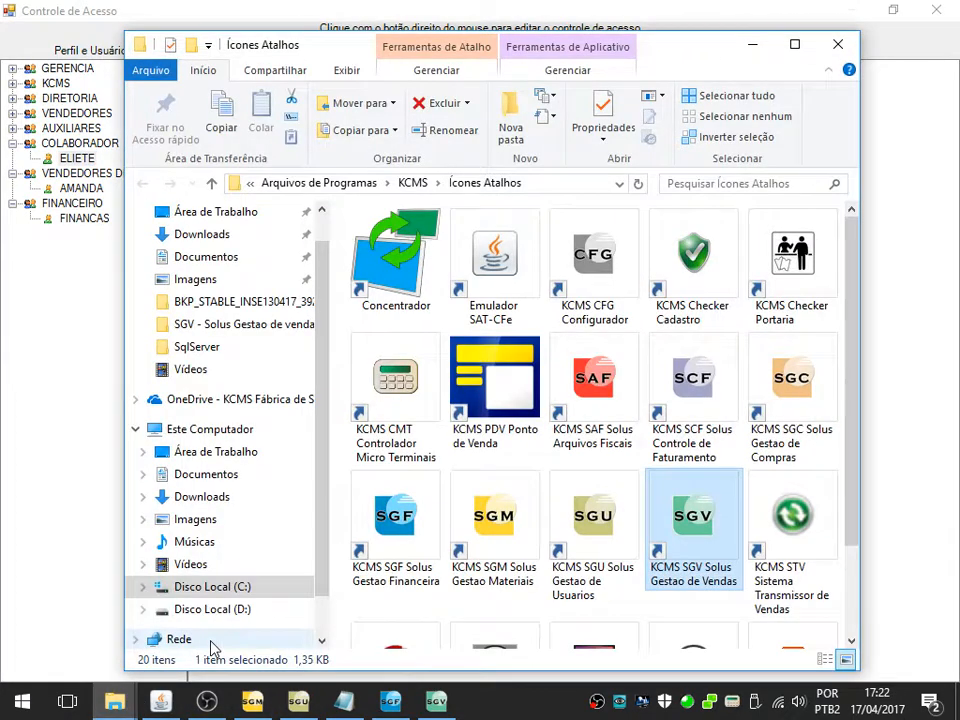
pyautogui.click(472, 466)
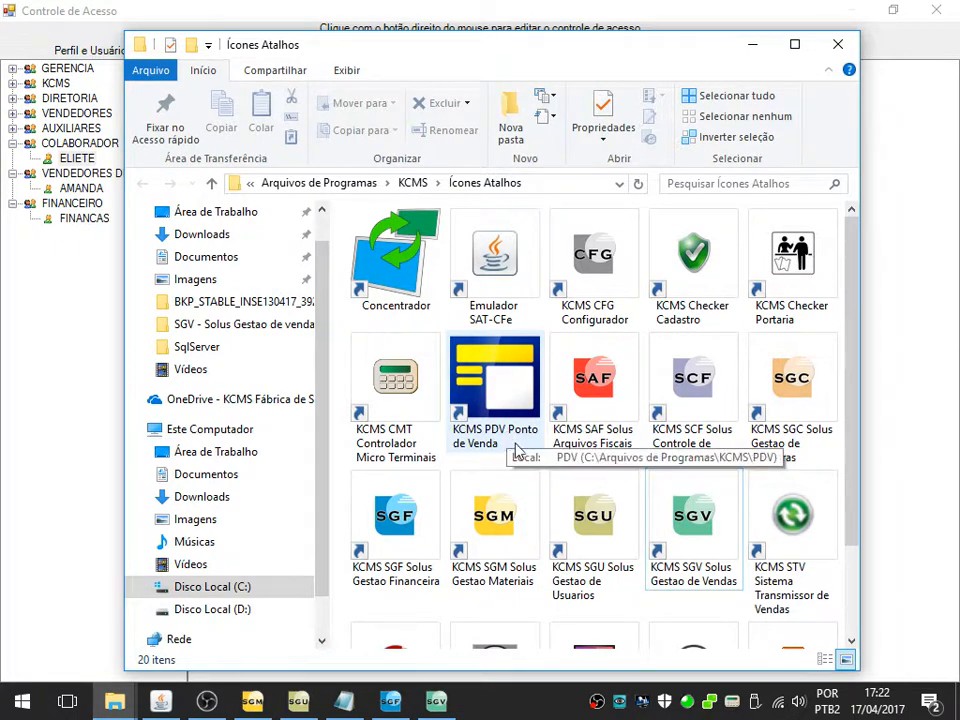
pyautogui.click(20, 502)
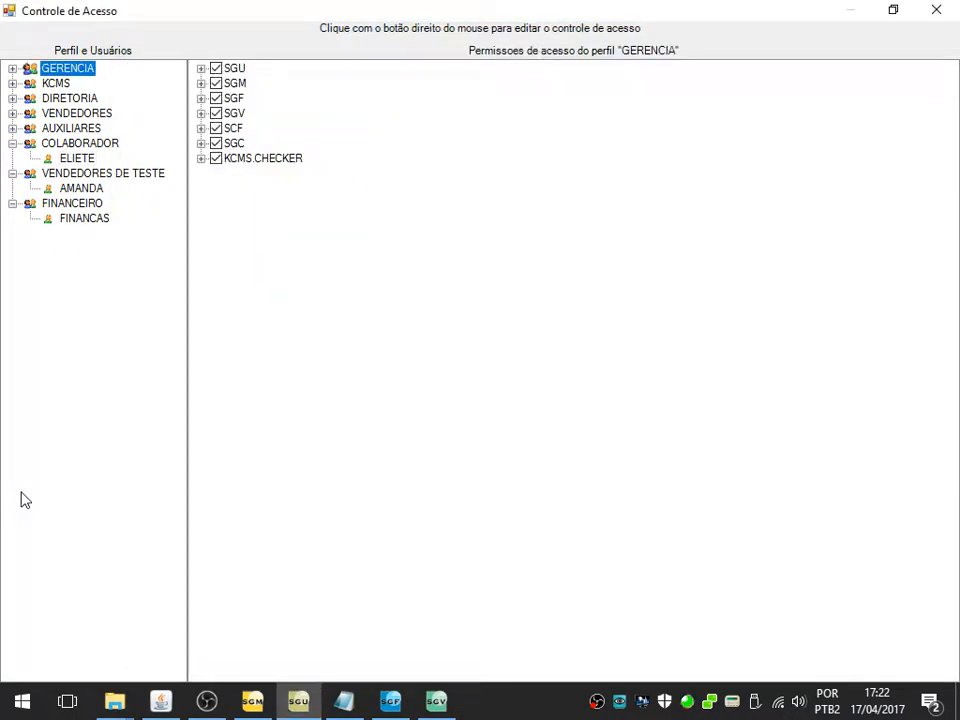
pyautogui.click(525, 411)
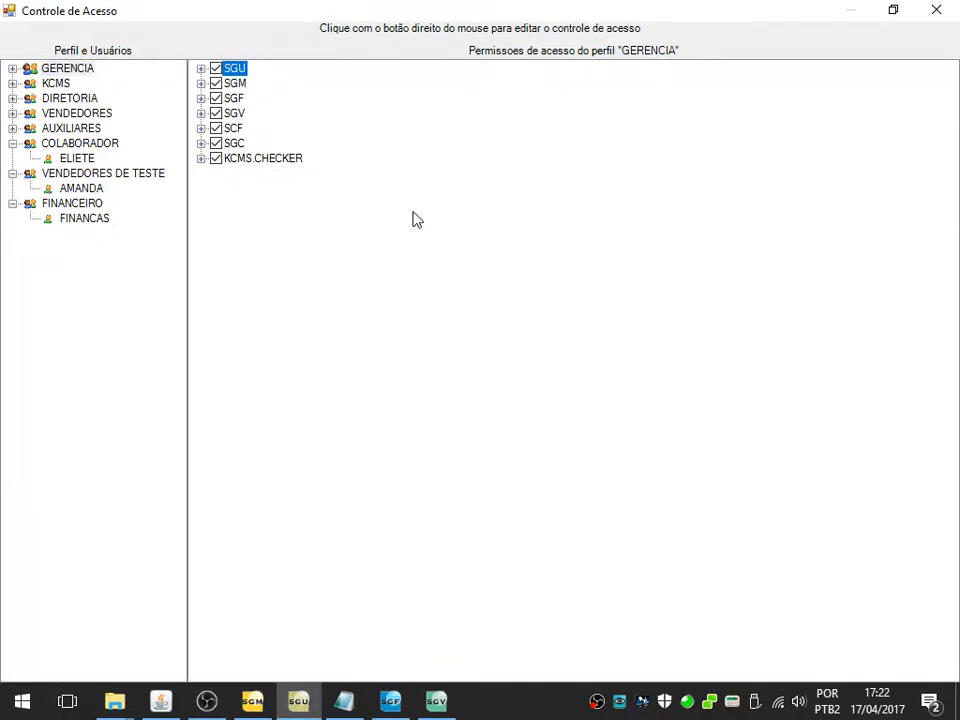
pyautogui.click(957, 7)
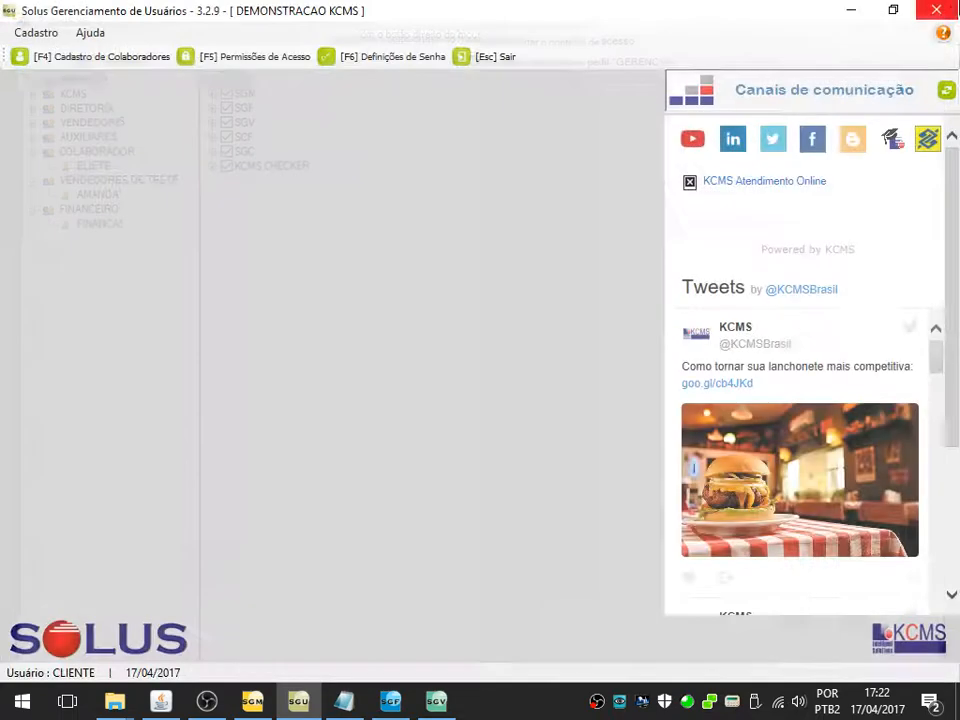